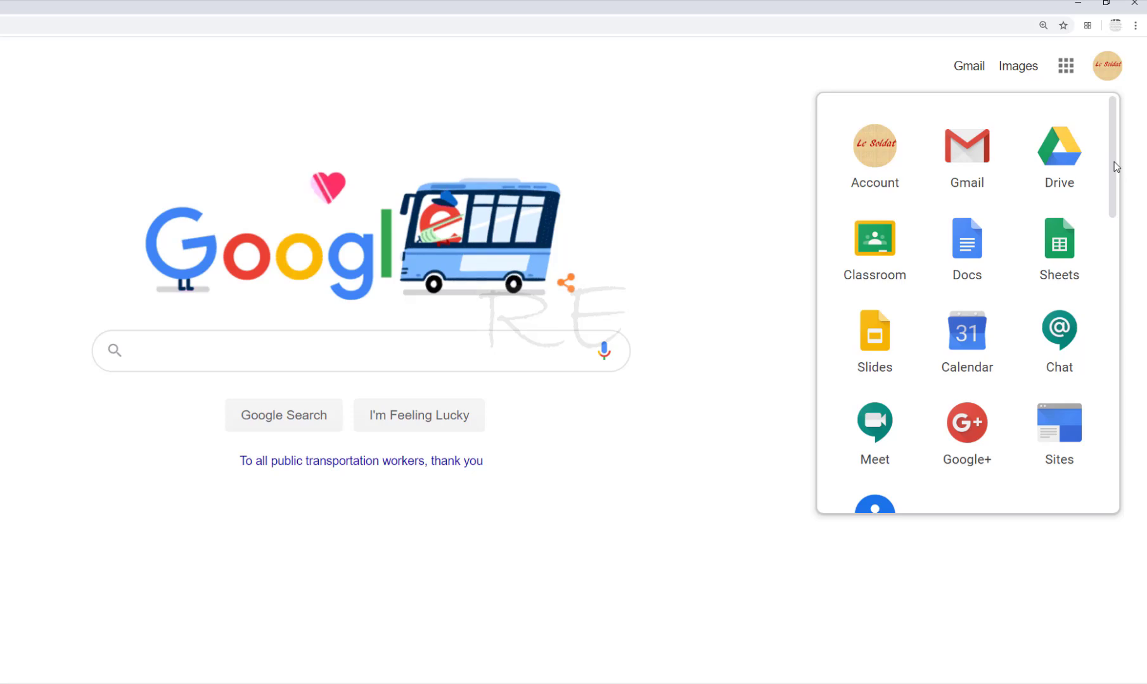
Open Google Forms from the apps menu and start a new blank quiz
left_click_drag(1114, 162, 1119, 338)
left_click(1062, 271)
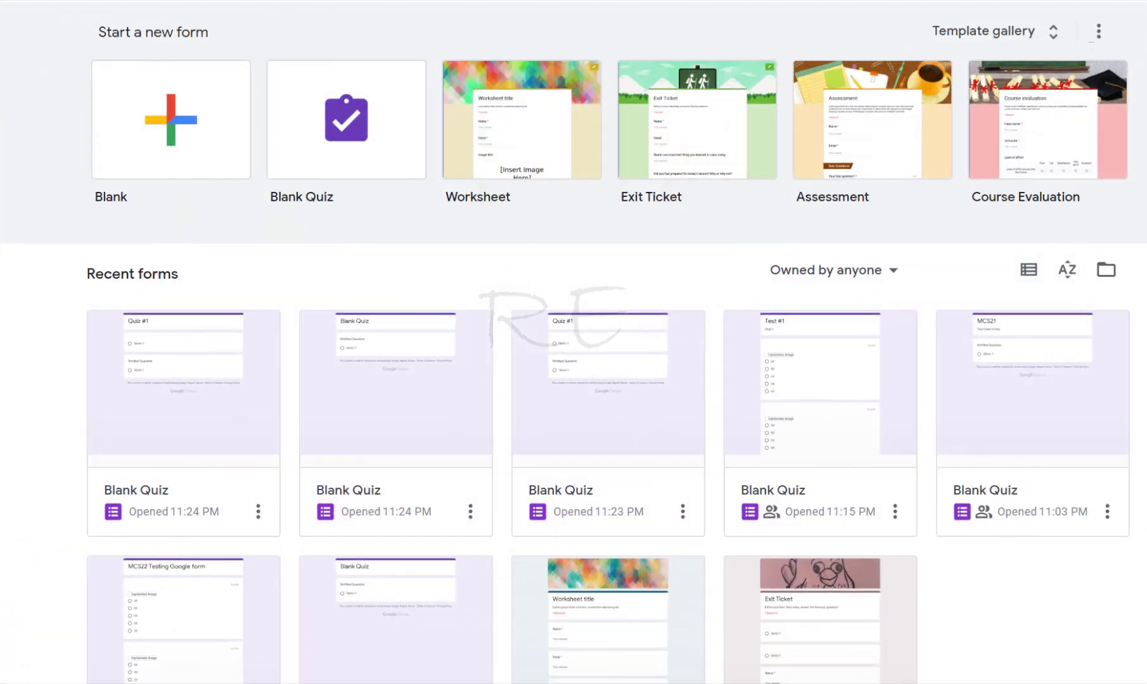
left_click(350, 130)
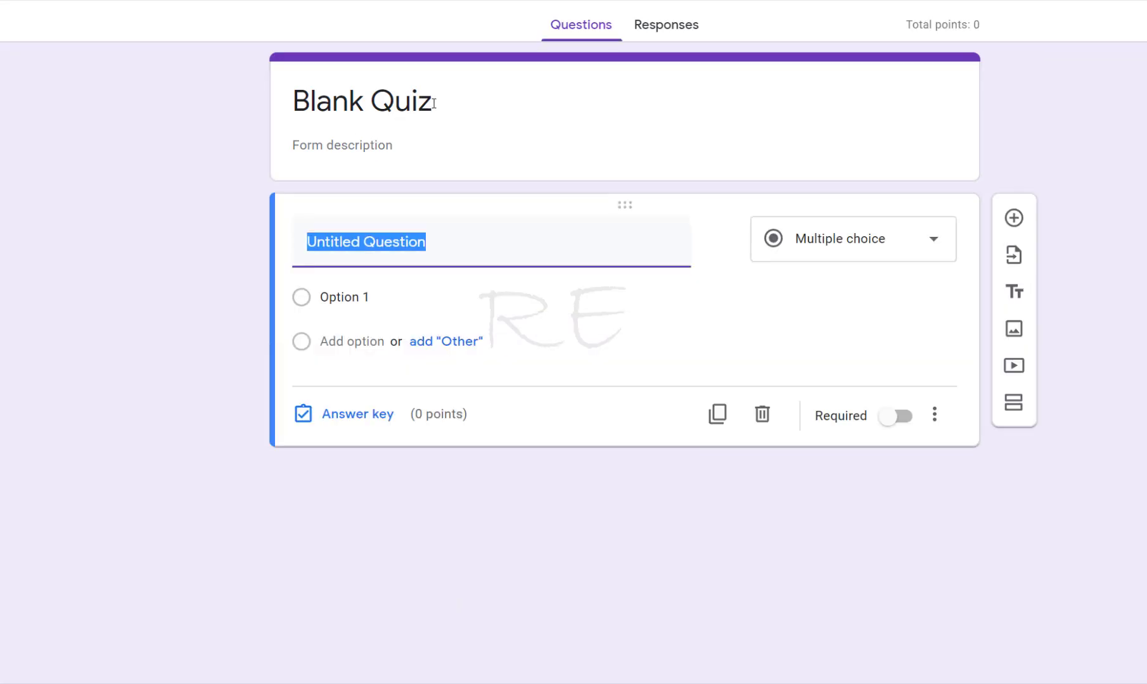
Retitle the quiz as "Quiz #1" and add a new question
left_click(435, 102)
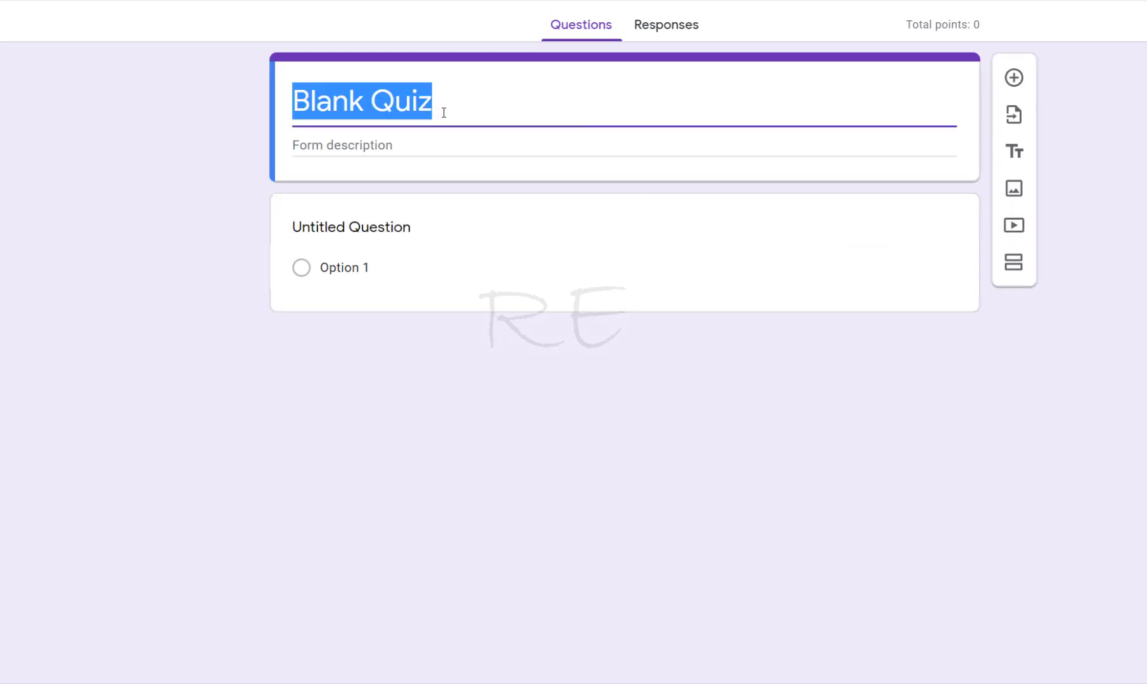
type("Qui")
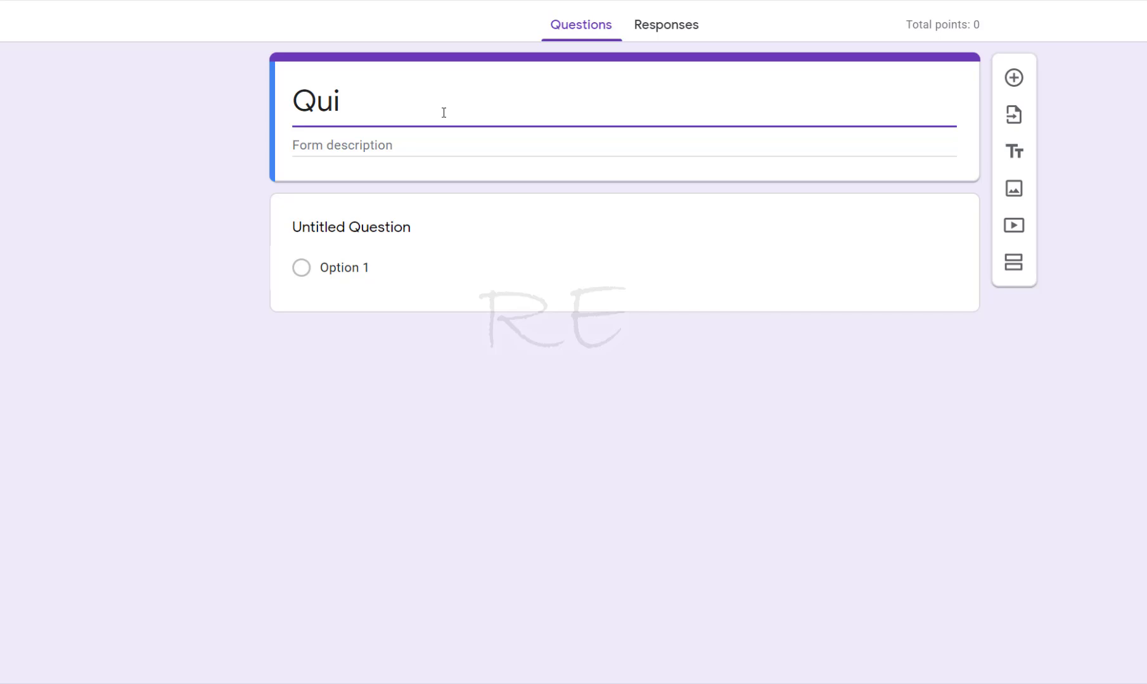
type("z #1")
left_click(1013, 77)
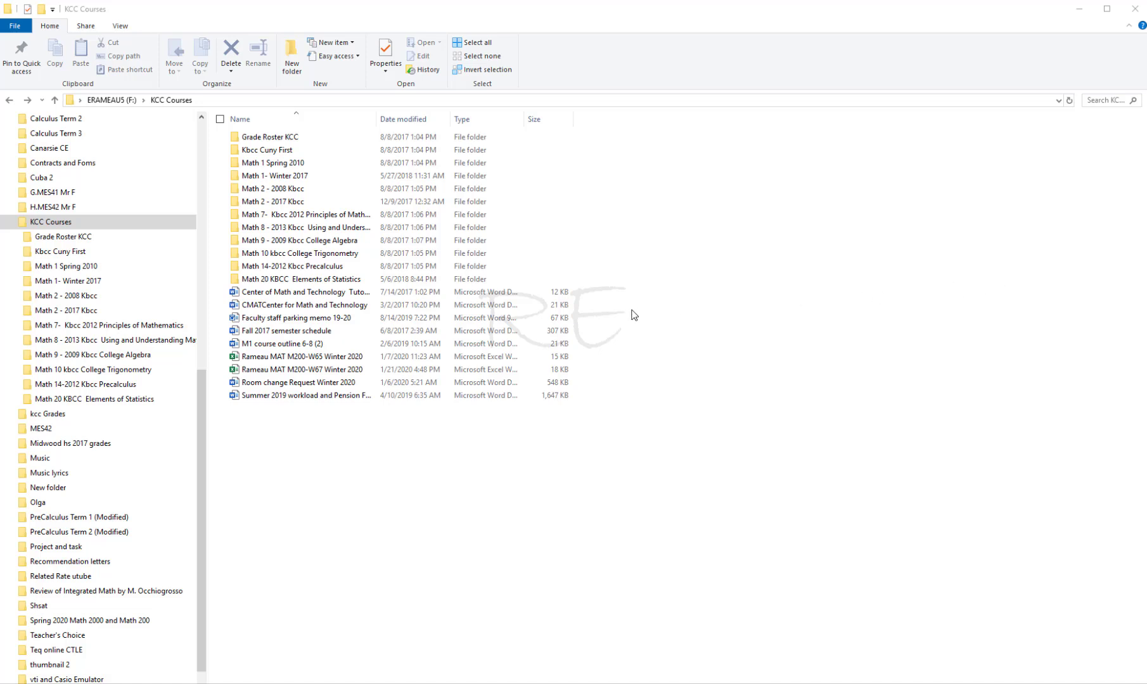
Open the "Math 2 worksheet1" document from the Math 2 - 2017 Kbcc assessment folder
double_click(241, 203)
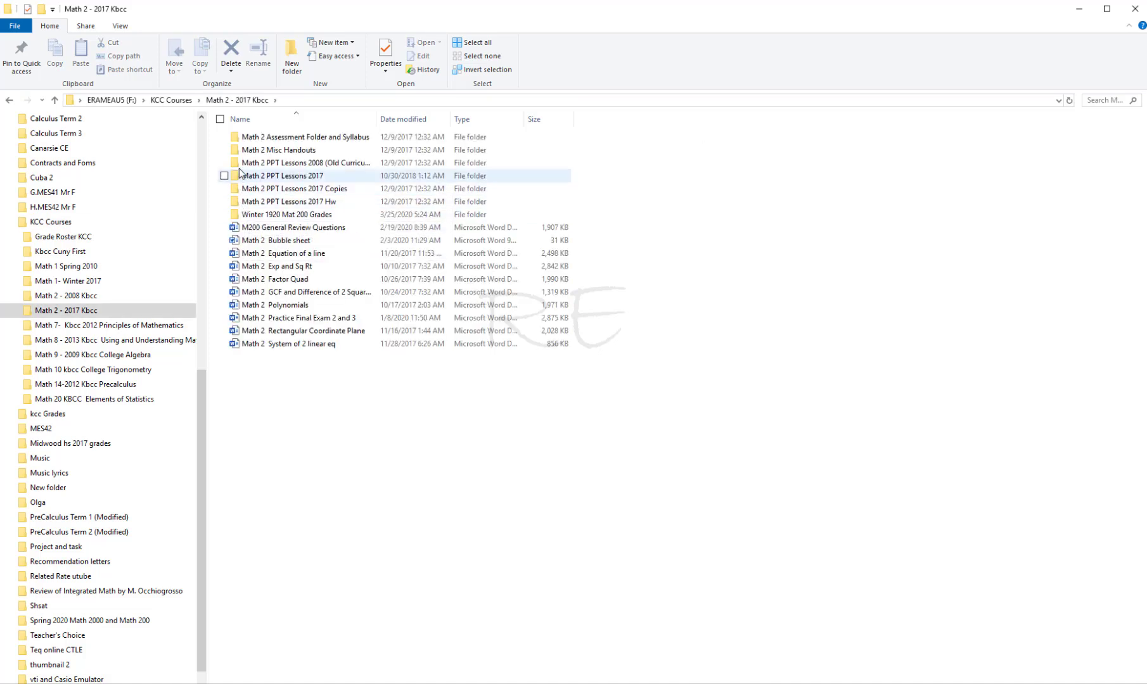
double_click(235, 138)
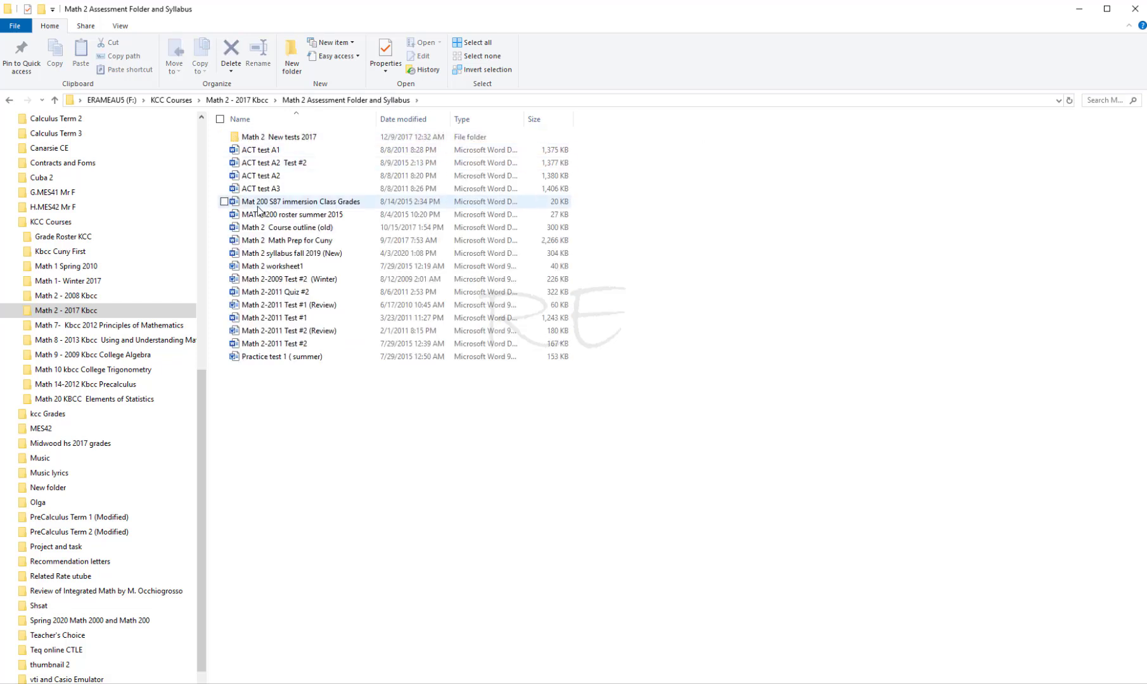
double_click(236, 267)
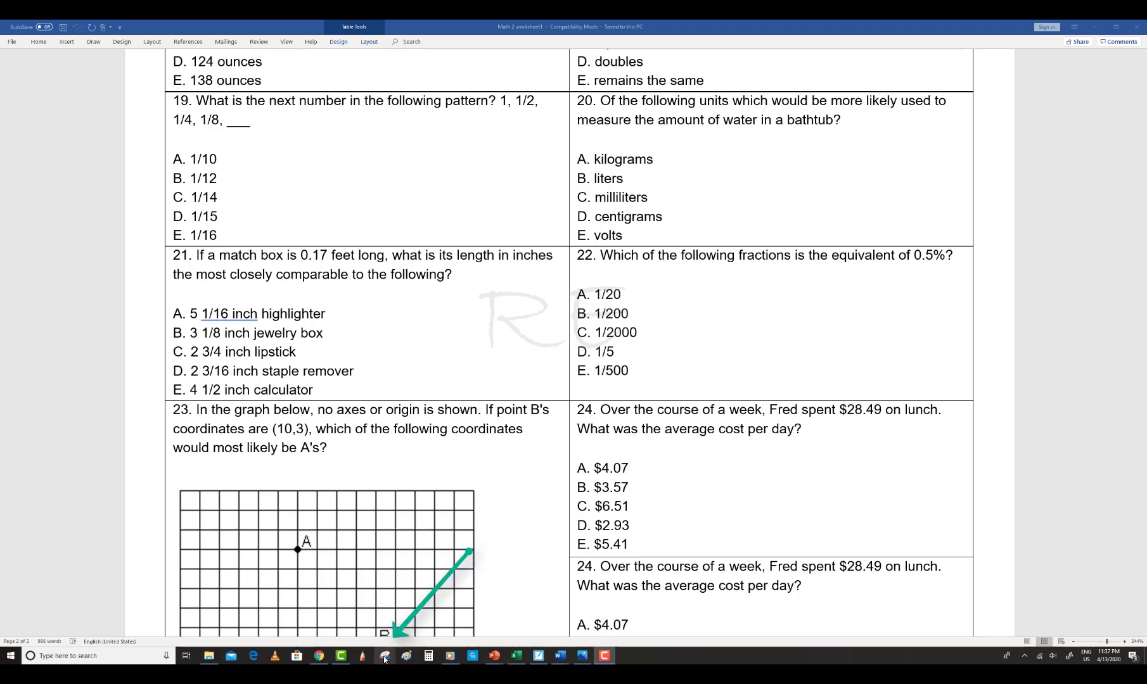
Use the Snipping Tool to capture question 22 with its five answer choices
left_click(384, 656)
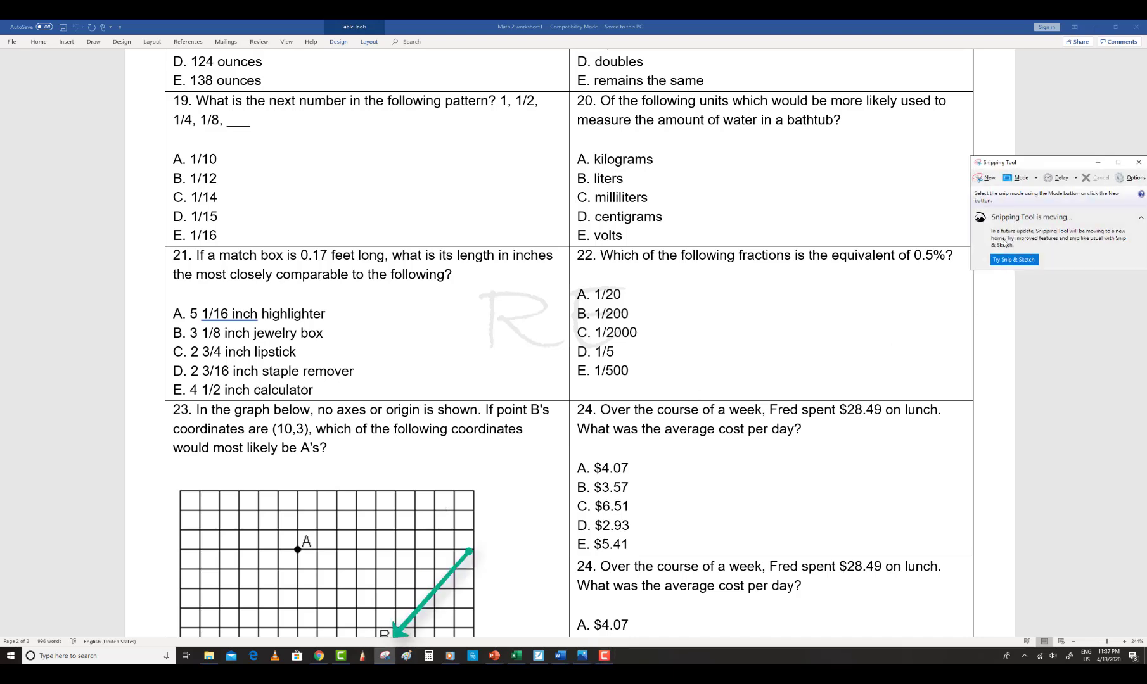
left_click_drag(1040, 170, 965, 167)
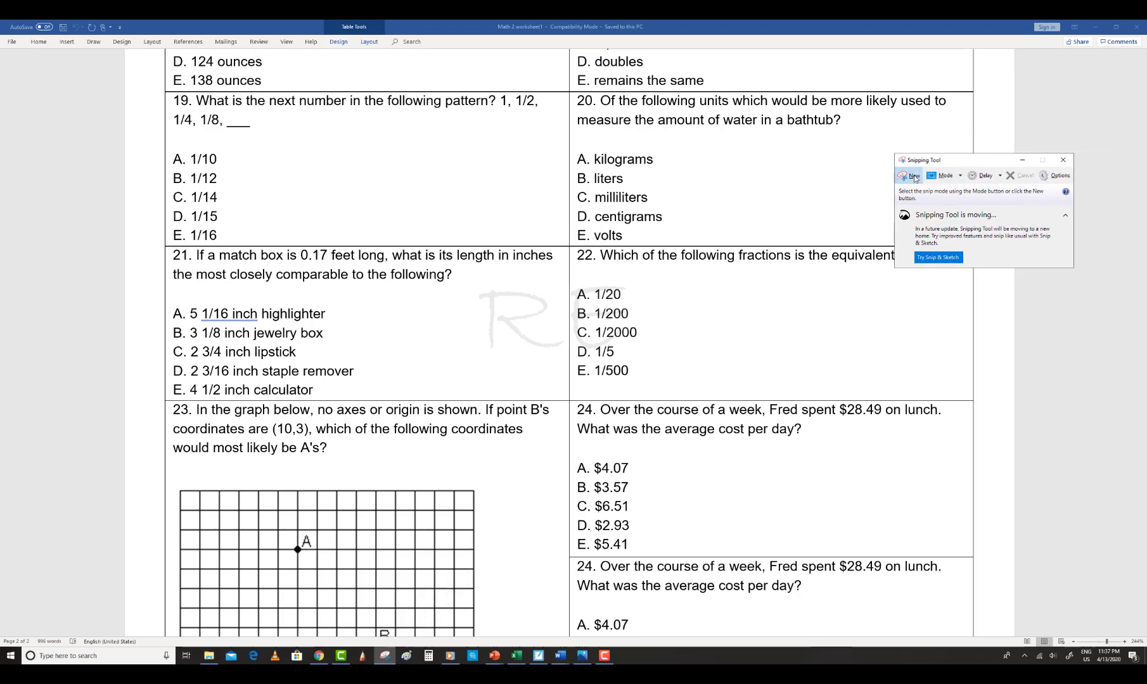
left_click(913, 176)
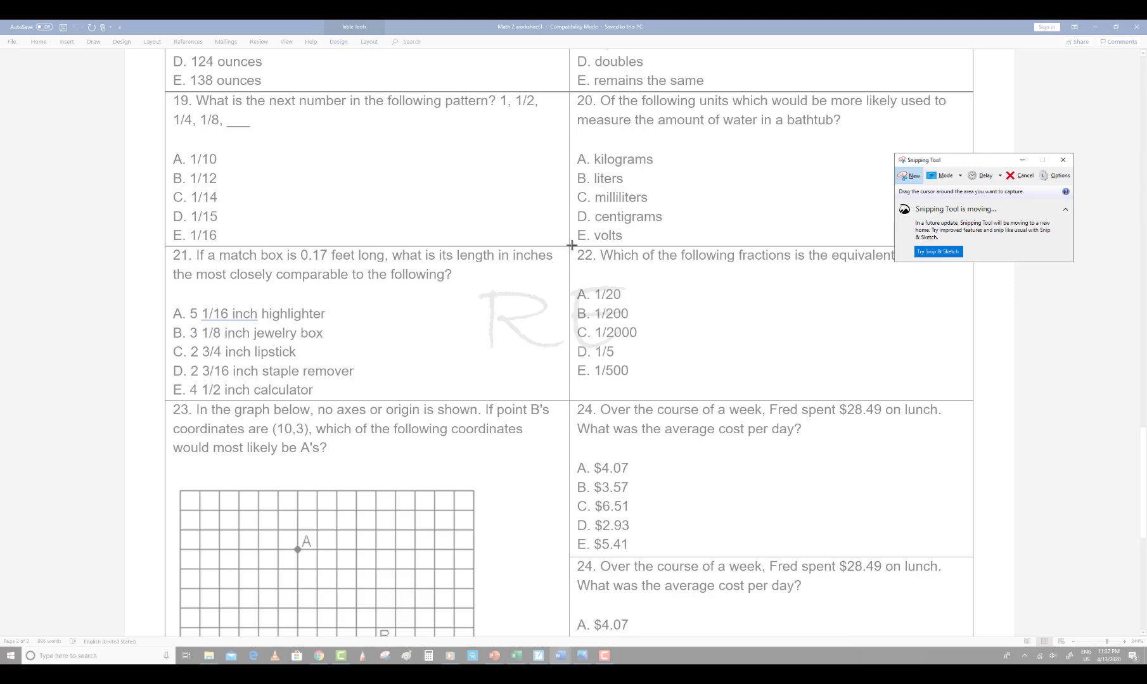
left_click_drag(571, 245, 955, 383)
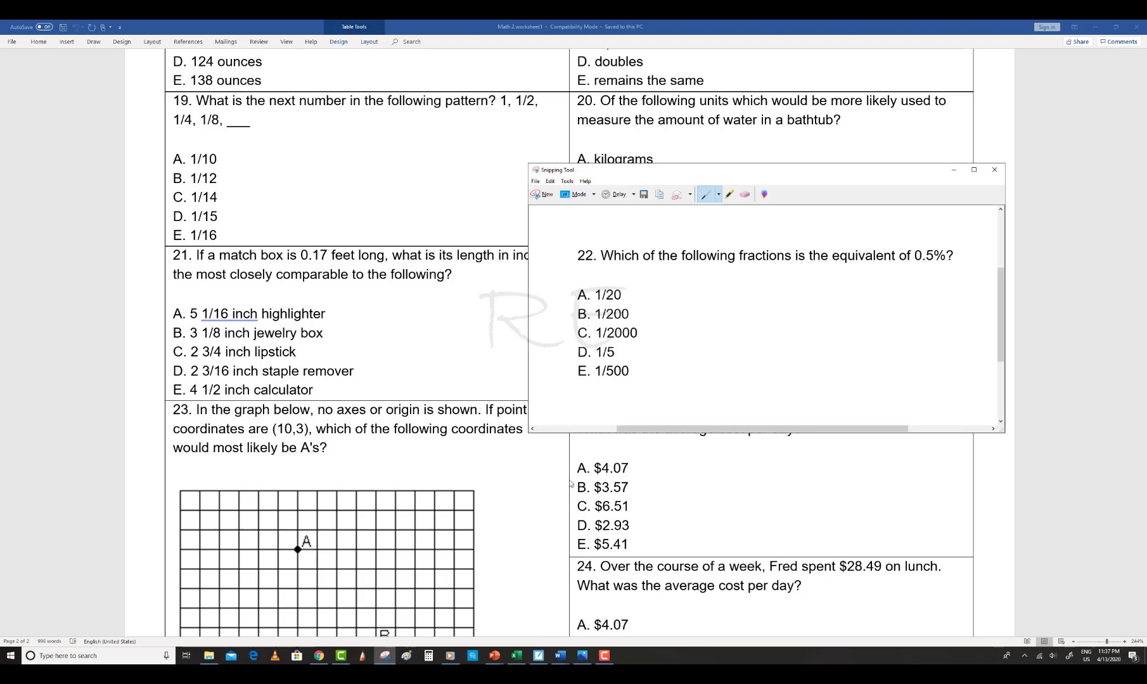
Paste the captured snip into a blank Paint canvas and reposition it
left_click(406, 656)
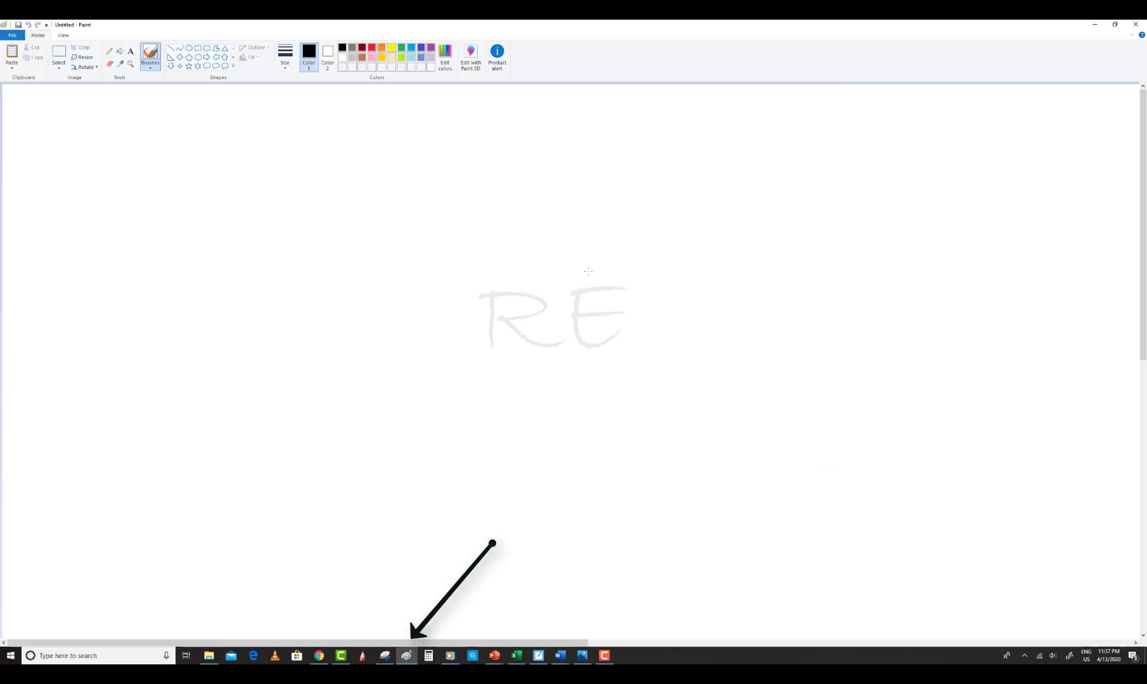
left_click(11, 56)
left_click_drag(113, 154, 294, 280)
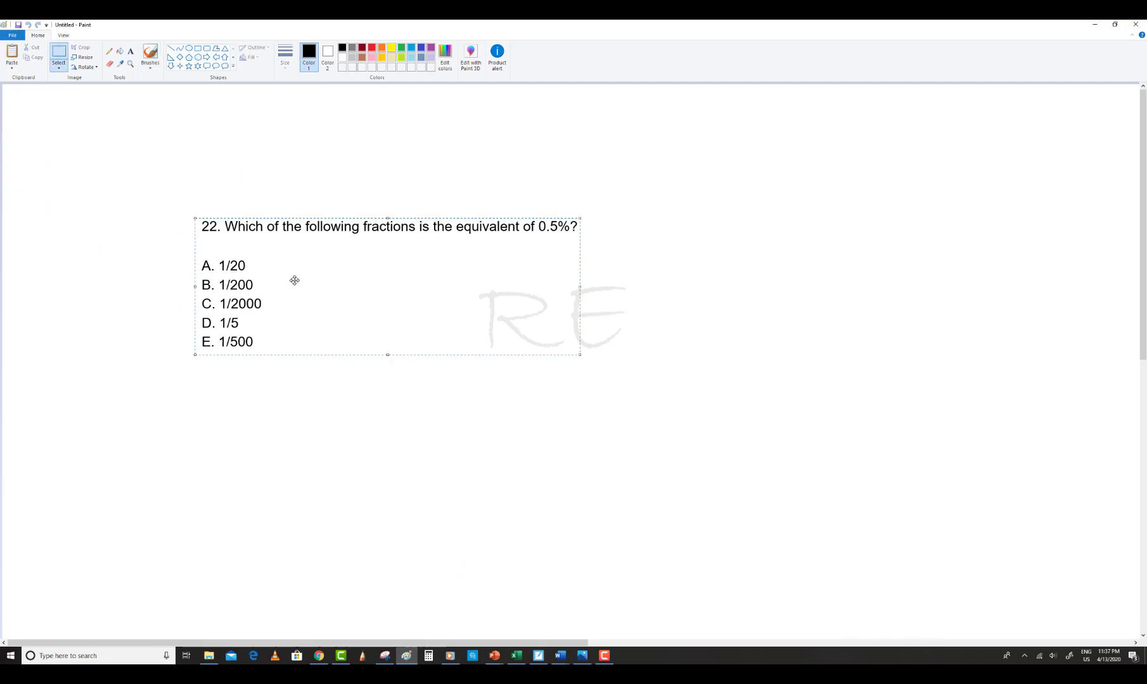
left_click(70, 281)
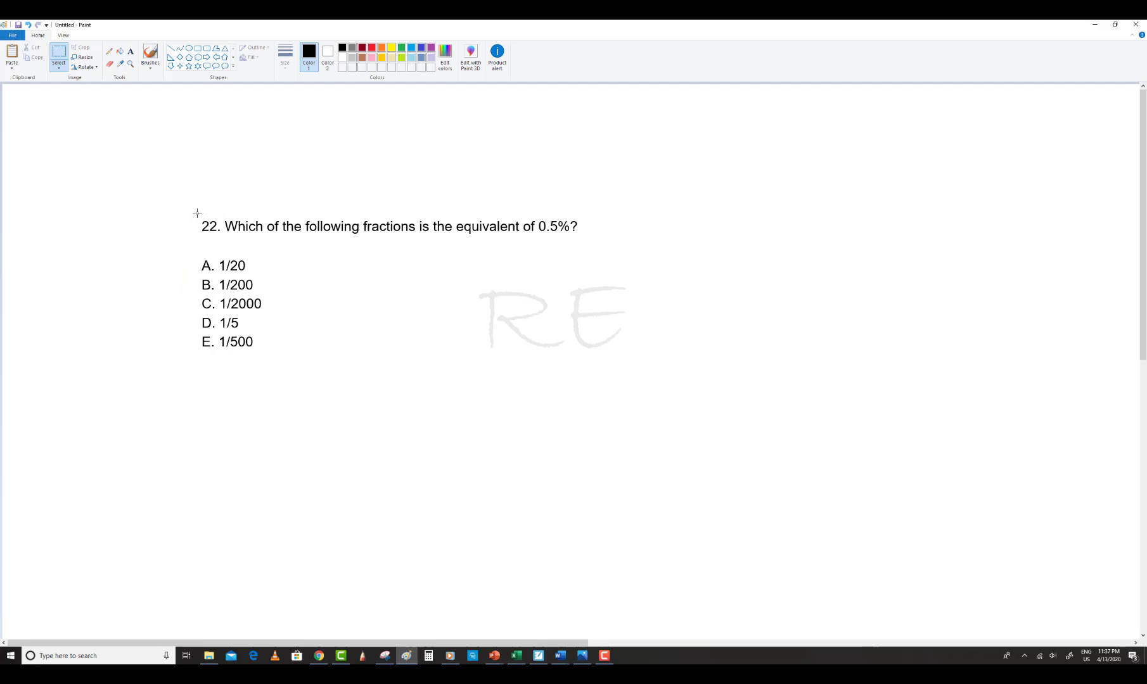
Erase the "22." question number from the pasted image
left_click_drag(213, 222, 222, 237)
key("Delete")
Add a bold "1." question number in size 24 text before the question
left_click(131, 52)
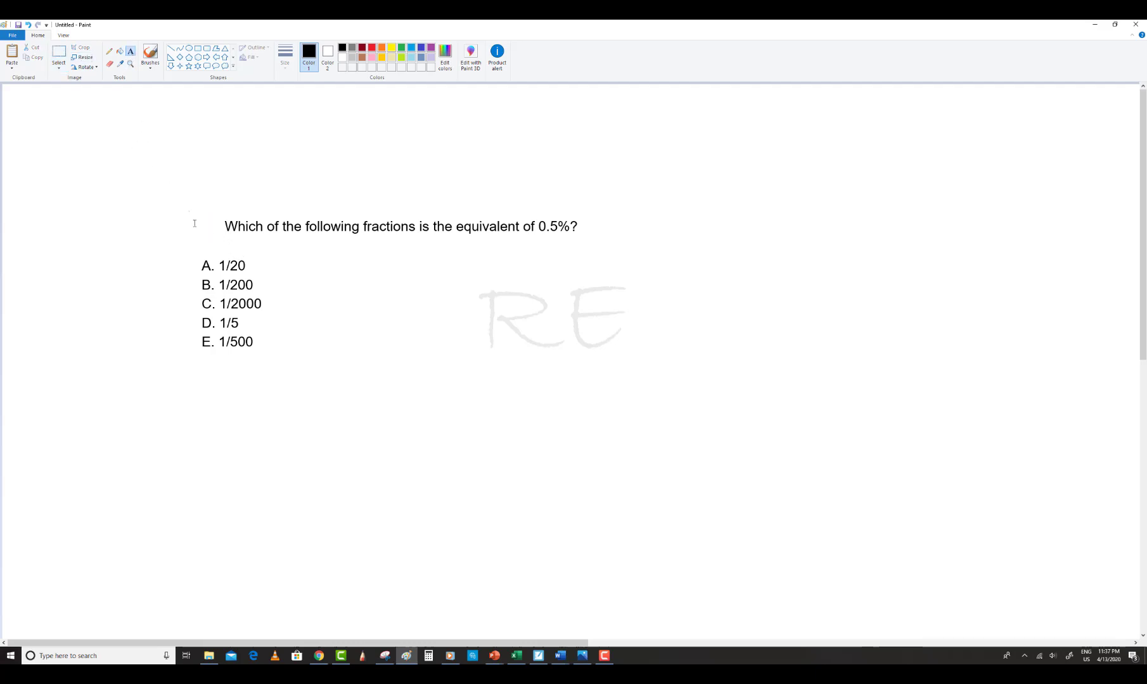
left_click_drag(195, 223, 288, 244)
type("1.")
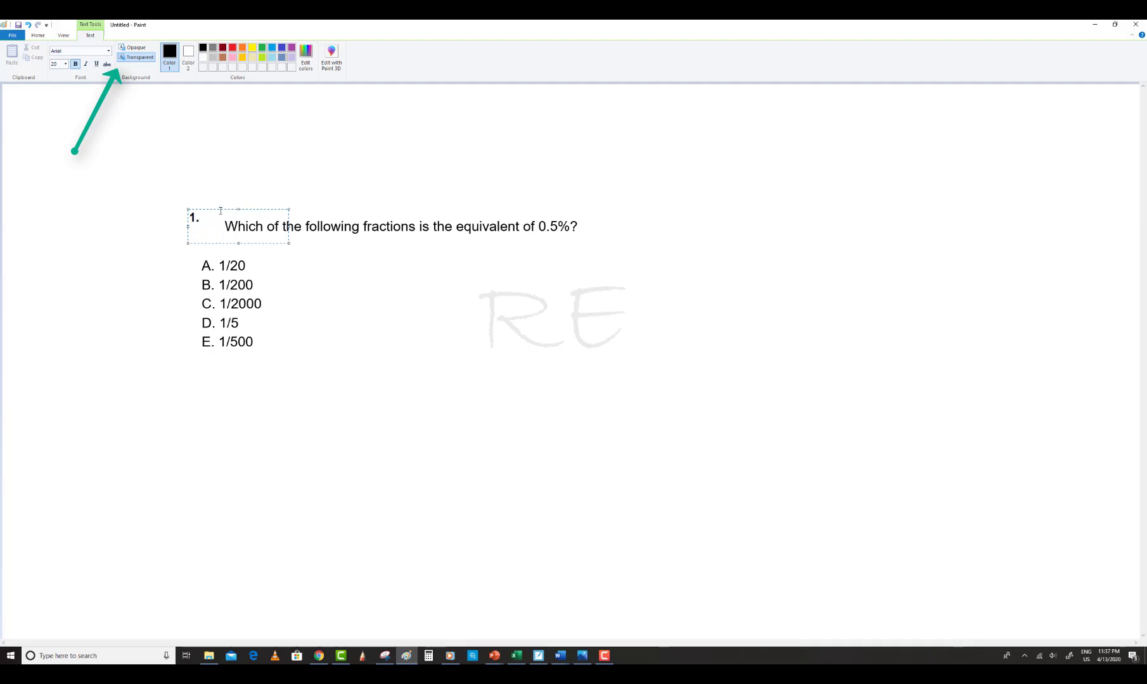
left_click_drag(202, 222, 189, 218)
left_click(66, 64)
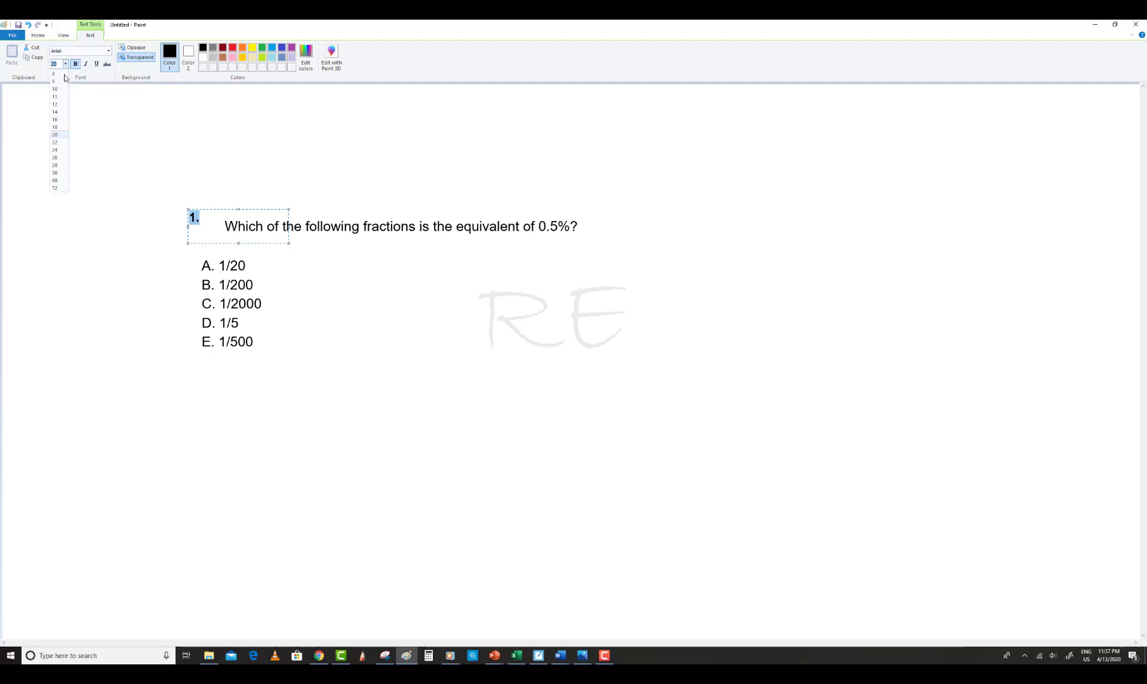
left_click(55, 152)
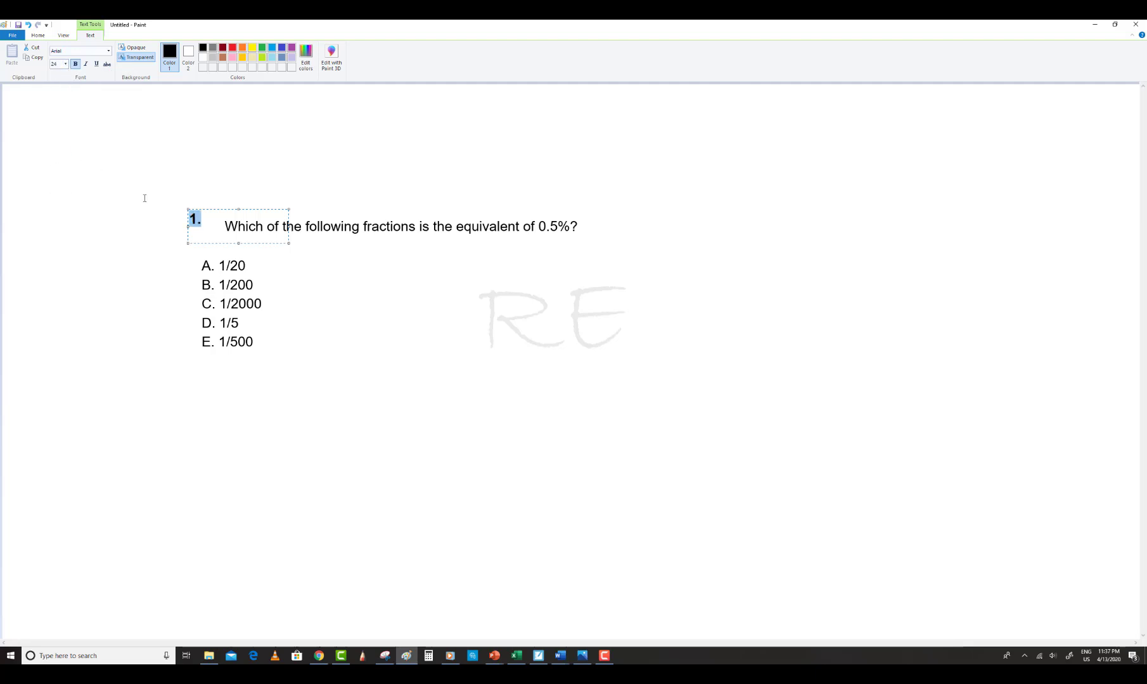
left_click_drag(208, 209, 230, 220)
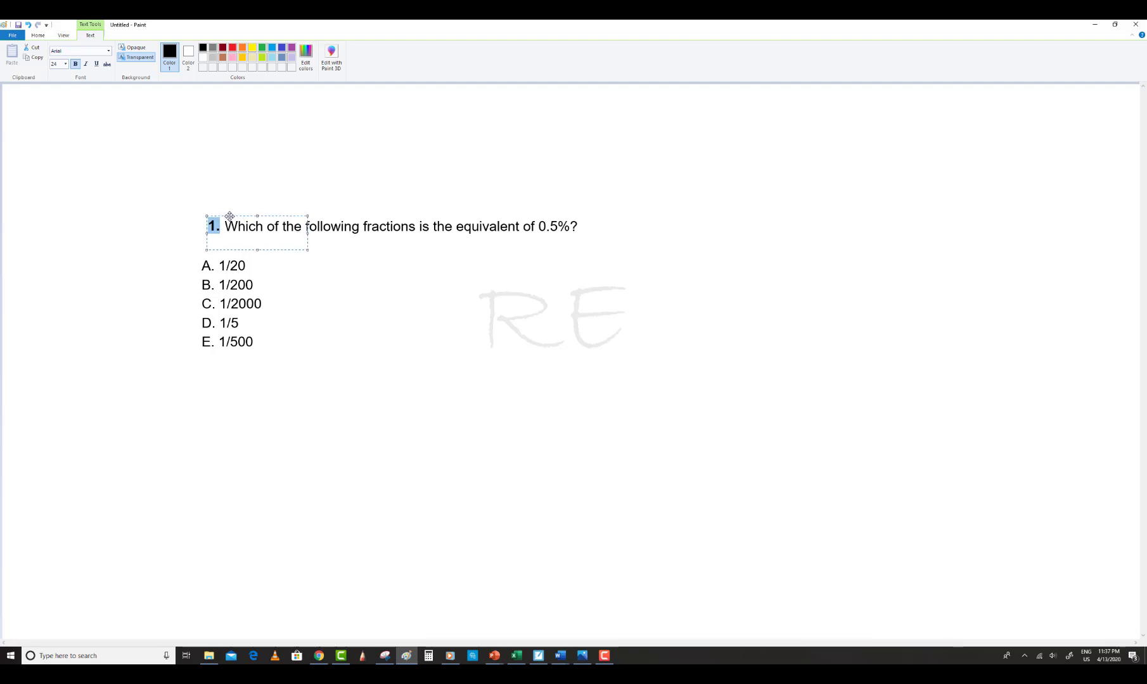
left_click(517, 366)
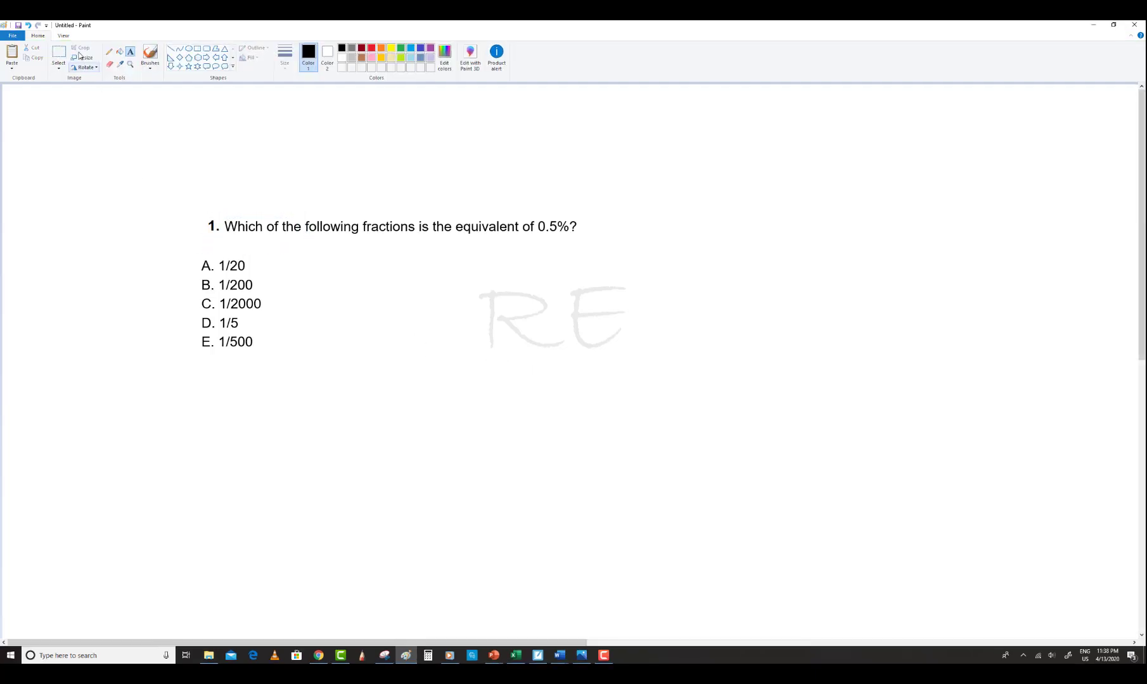
Rearrange the answer choices into two columns and indent them under the question
left_click(59, 55)
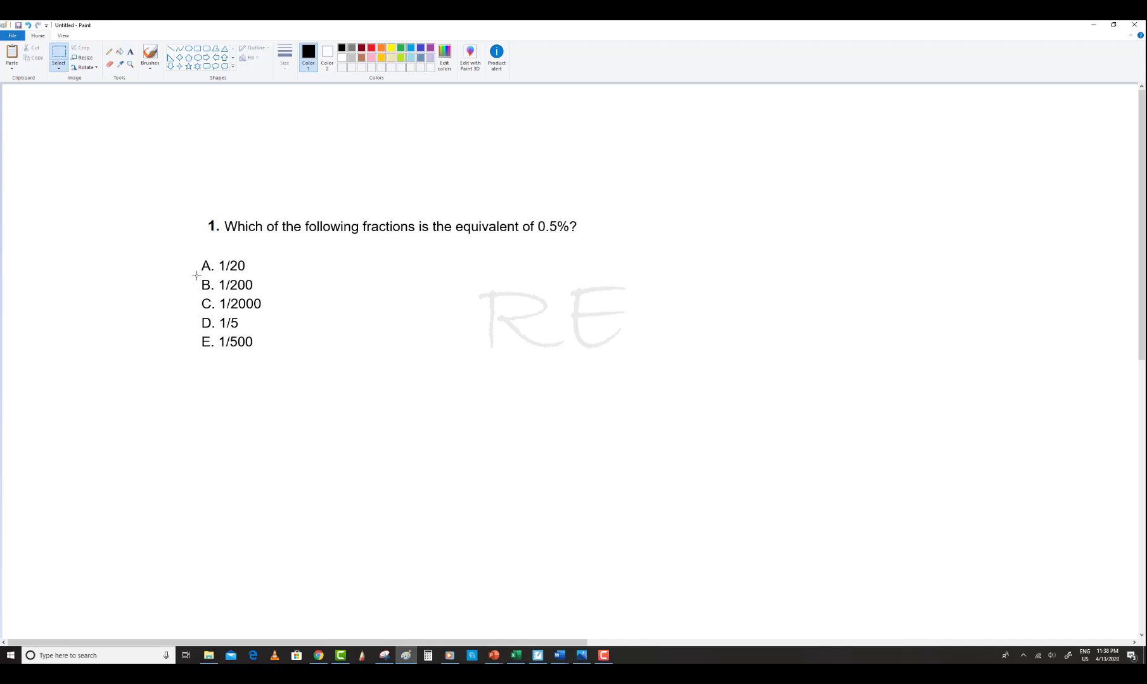
mouse_move(196, 275)
left_mouse_down()
mouse_move(273, 295)
mouse_move(420, 269)
left_mouse_up()
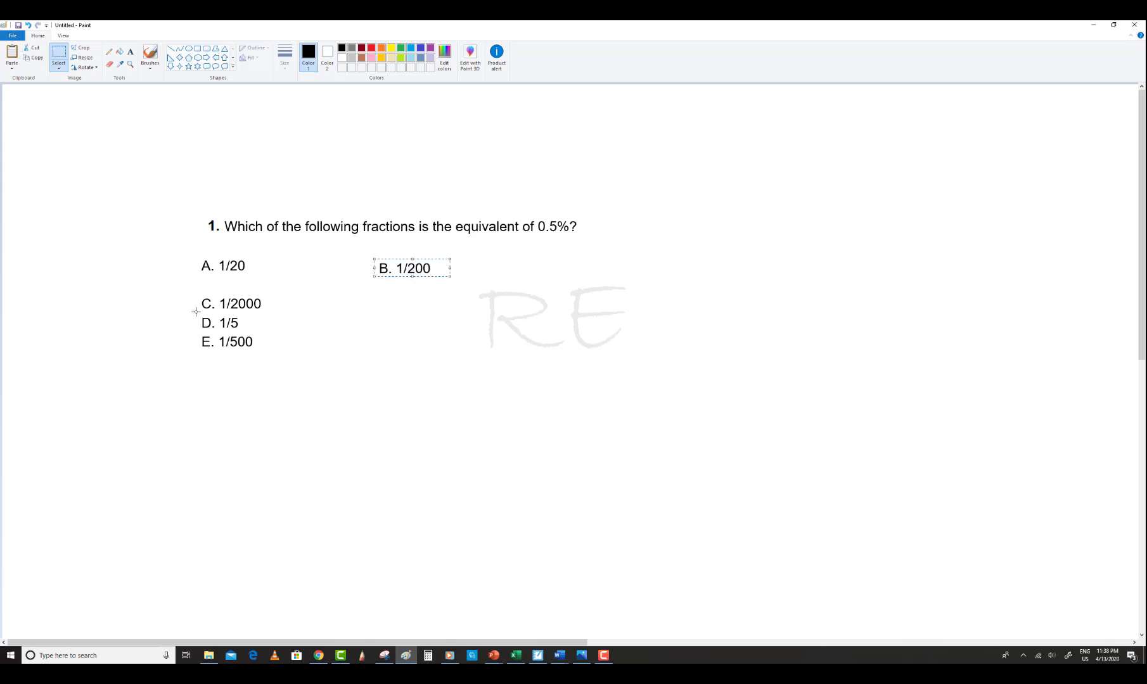
left_click_drag(200, 313, 413, 302)
left_click_drag(196, 330, 246, 347)
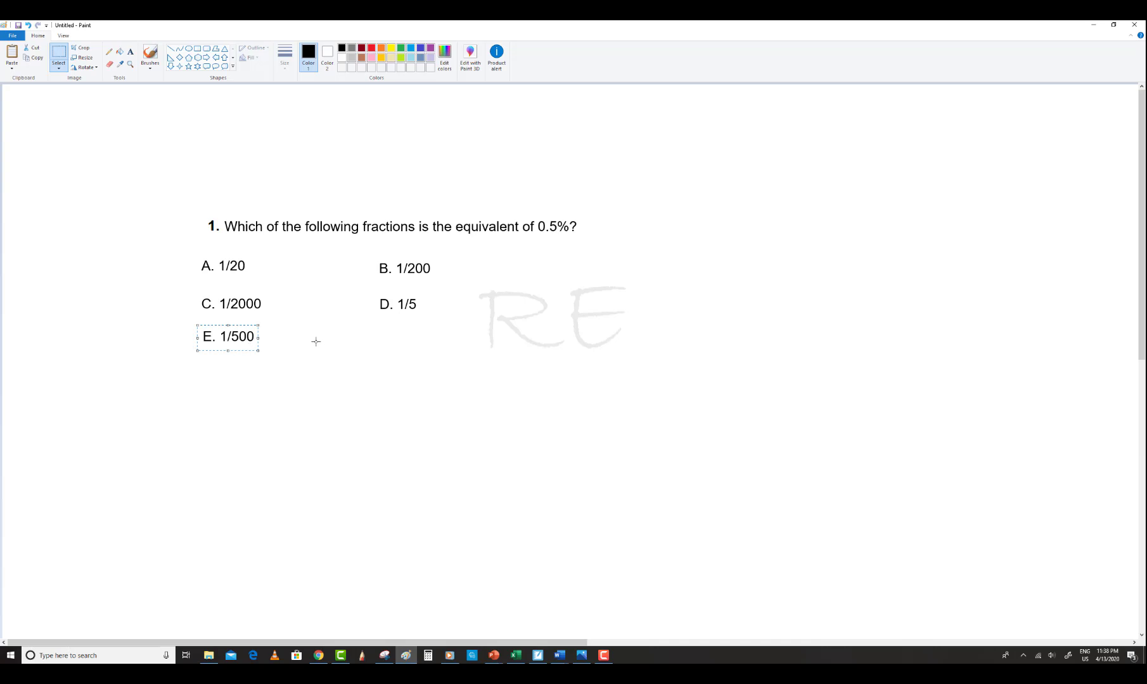
left_click(315, 342)
left_click_drag(192, 254, 446, 359)
left_click_drag(405, 320, 430, 310)
left_click(555, 326)
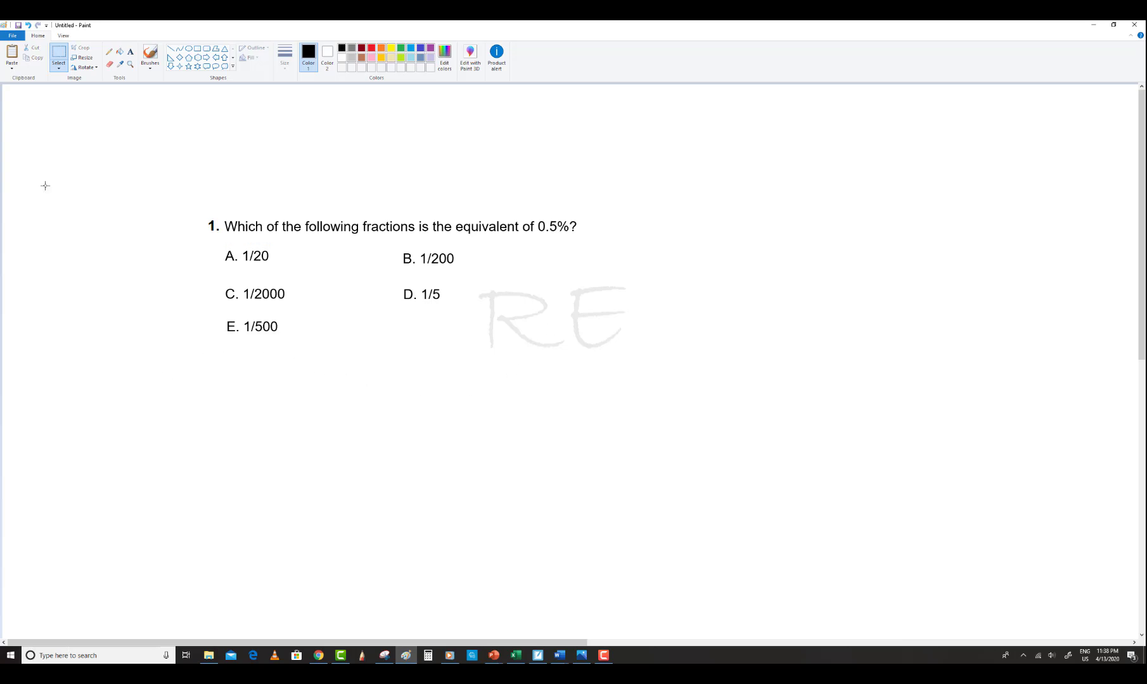
Take a new snip of the edited question and its answer choices
left_click(385, 656)
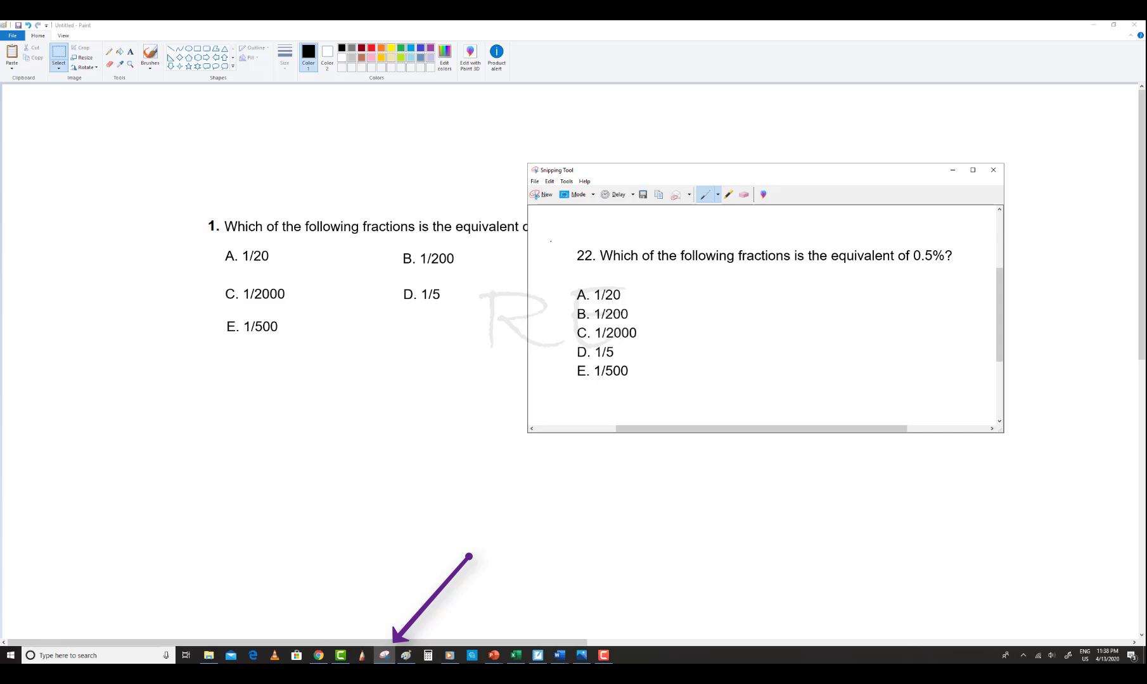
left_click(542, 195)
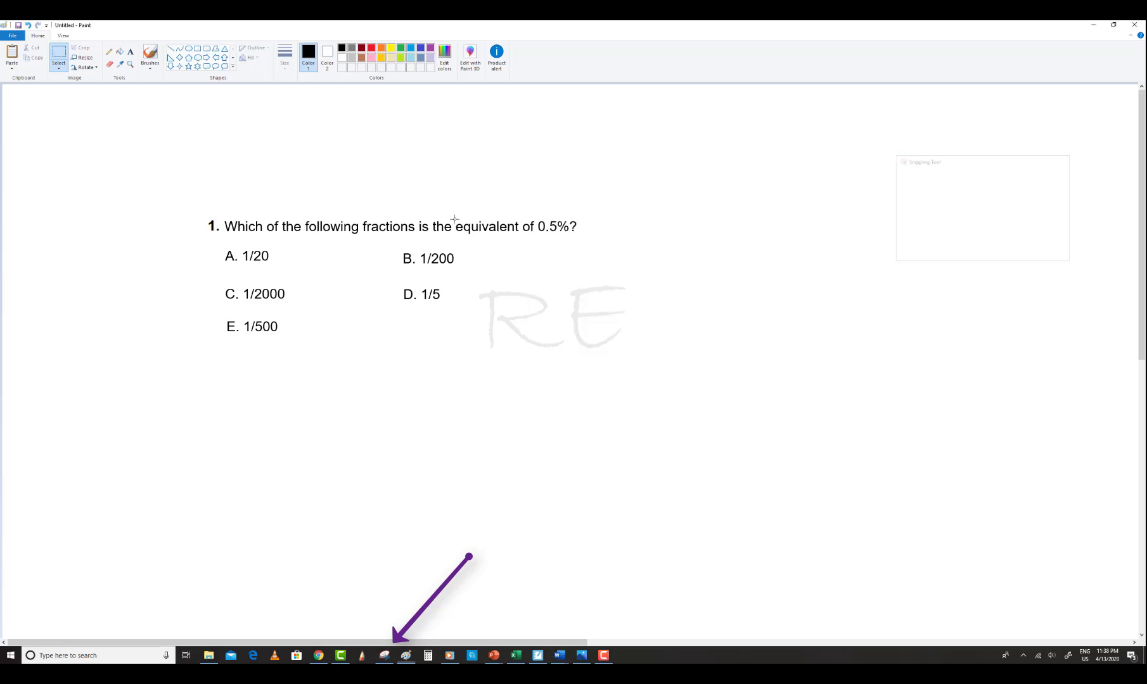
left_click_drag(202, 209, 582, 343)
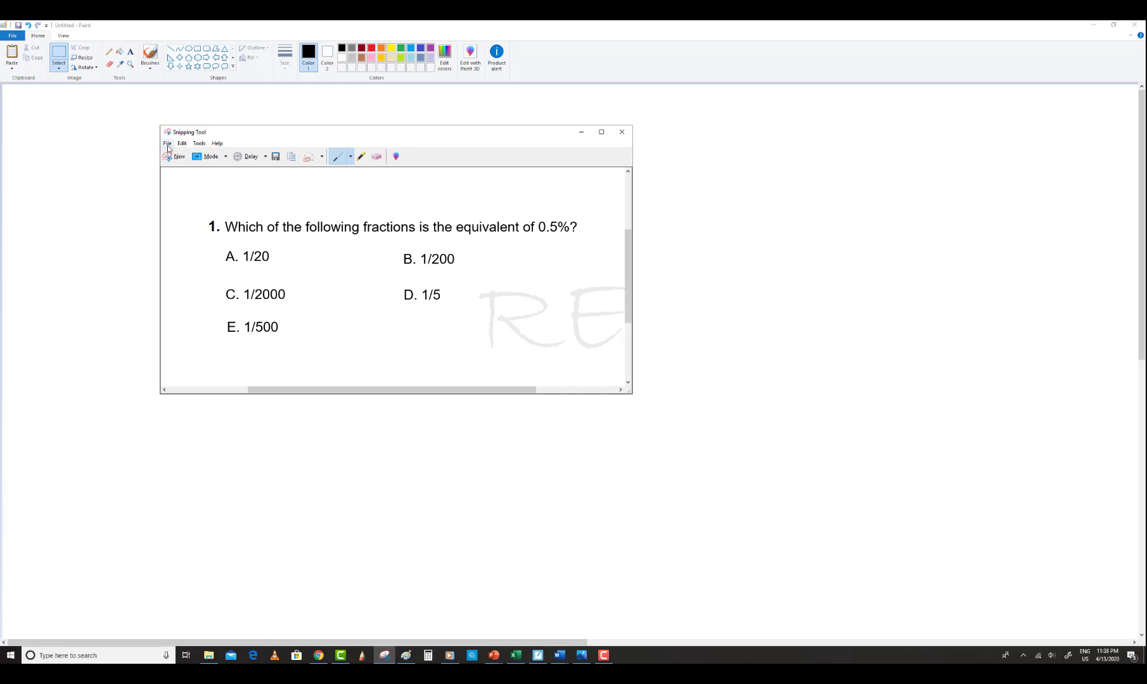
Save the snip to the Desktop as a JPEG named "abcd"
left_click(168, 144)
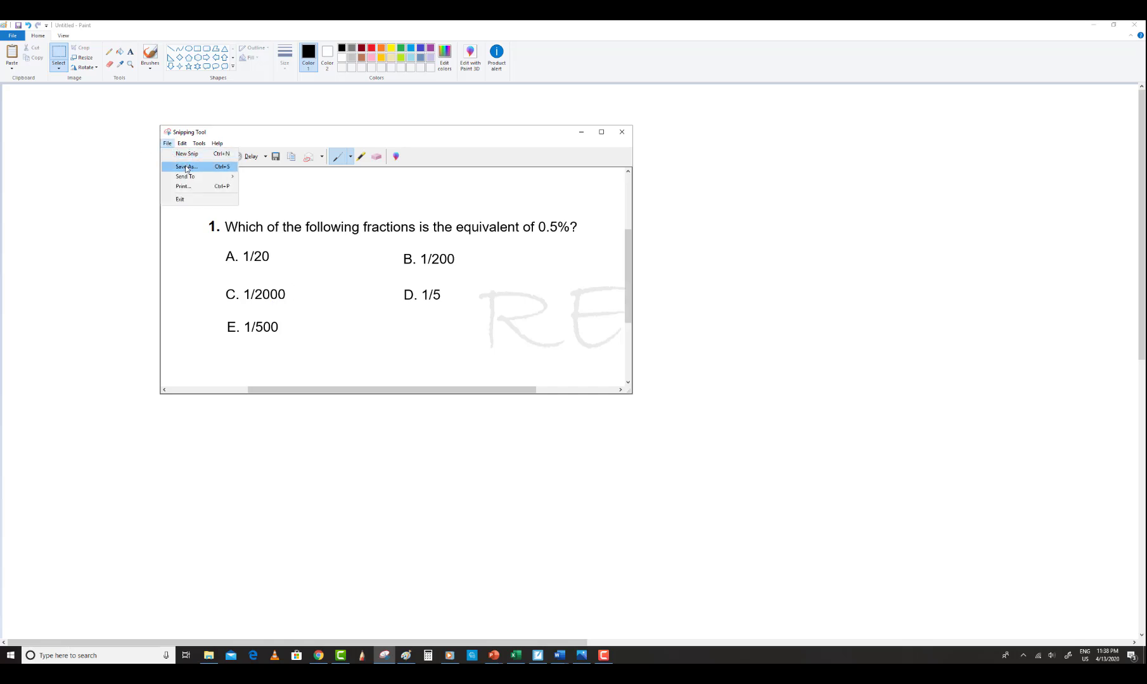
left_click(186, 168)
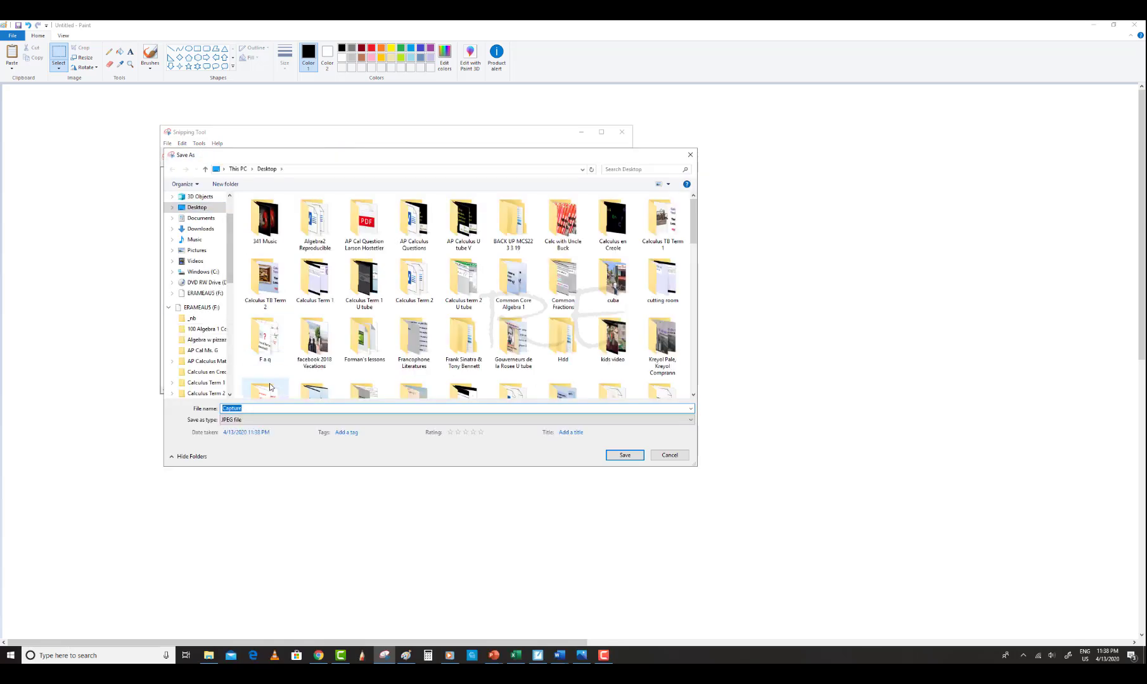
left_click_drag(246, 410, 225, 410)
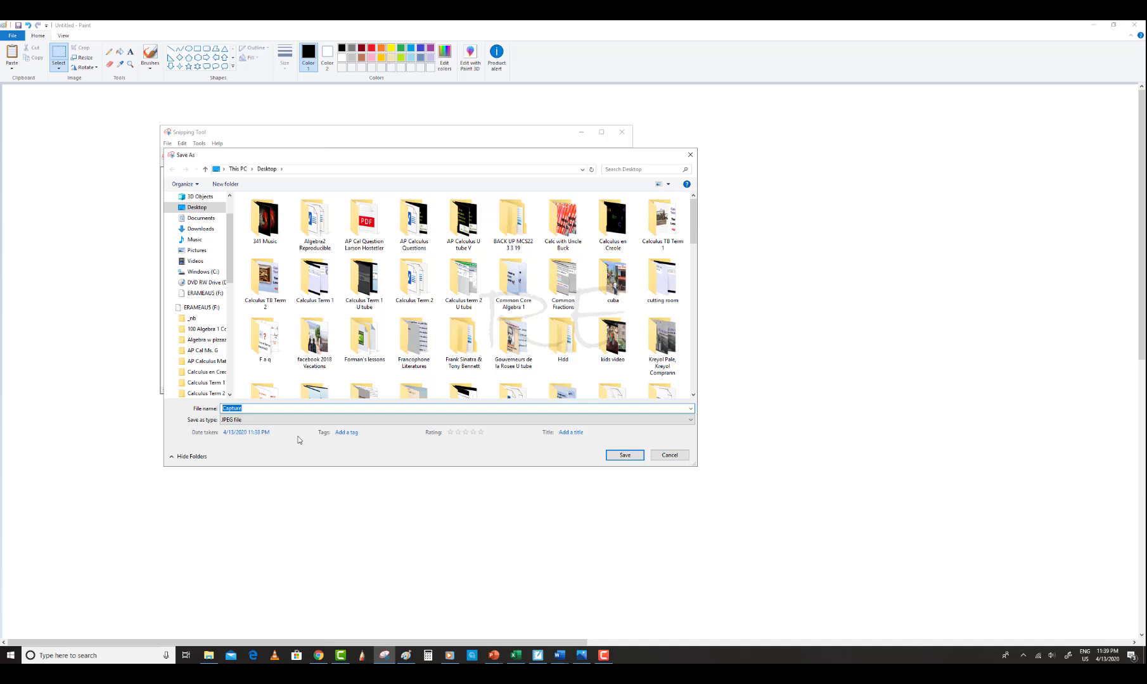
type("a")
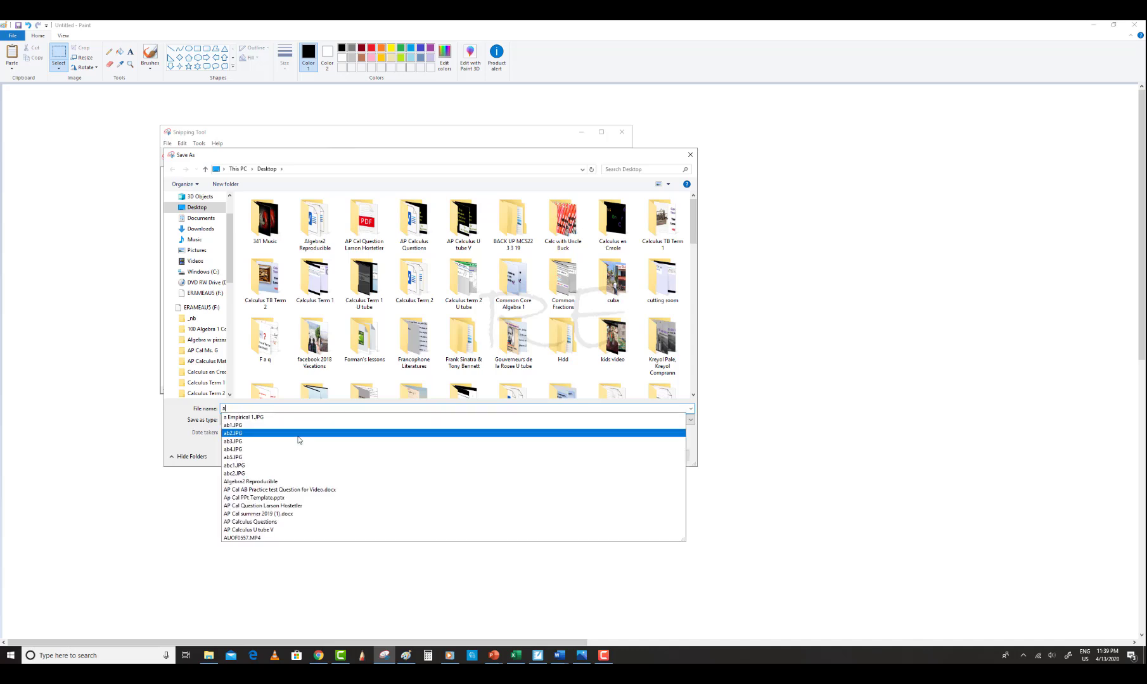
type("bcd")
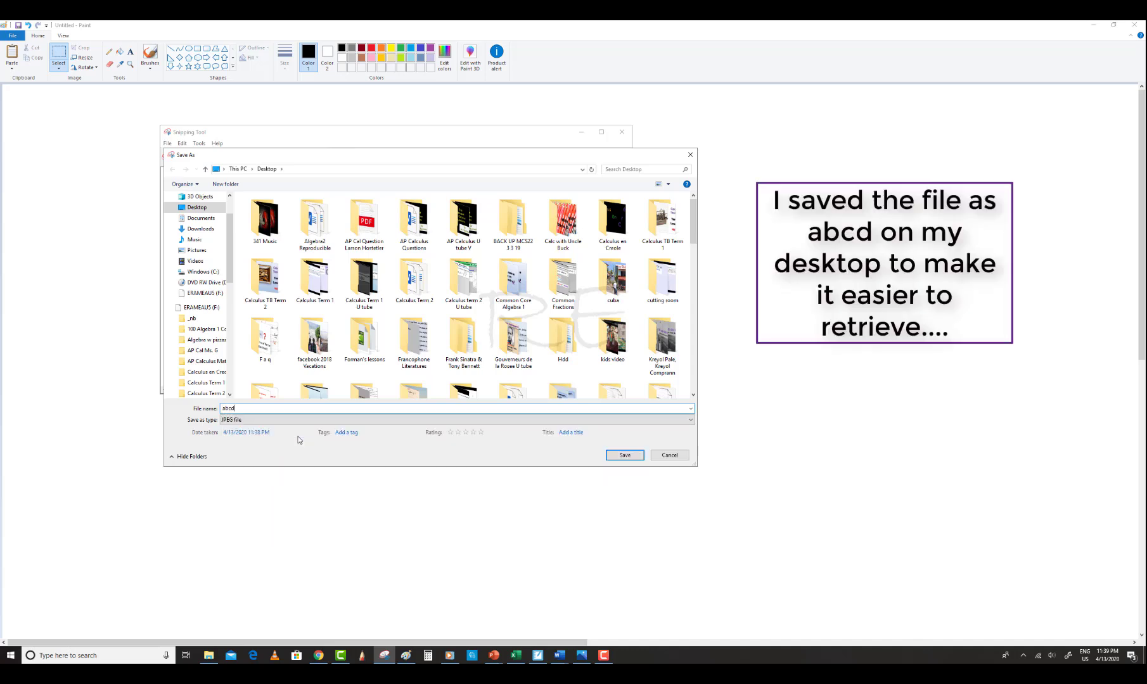
left_click(627, 455)
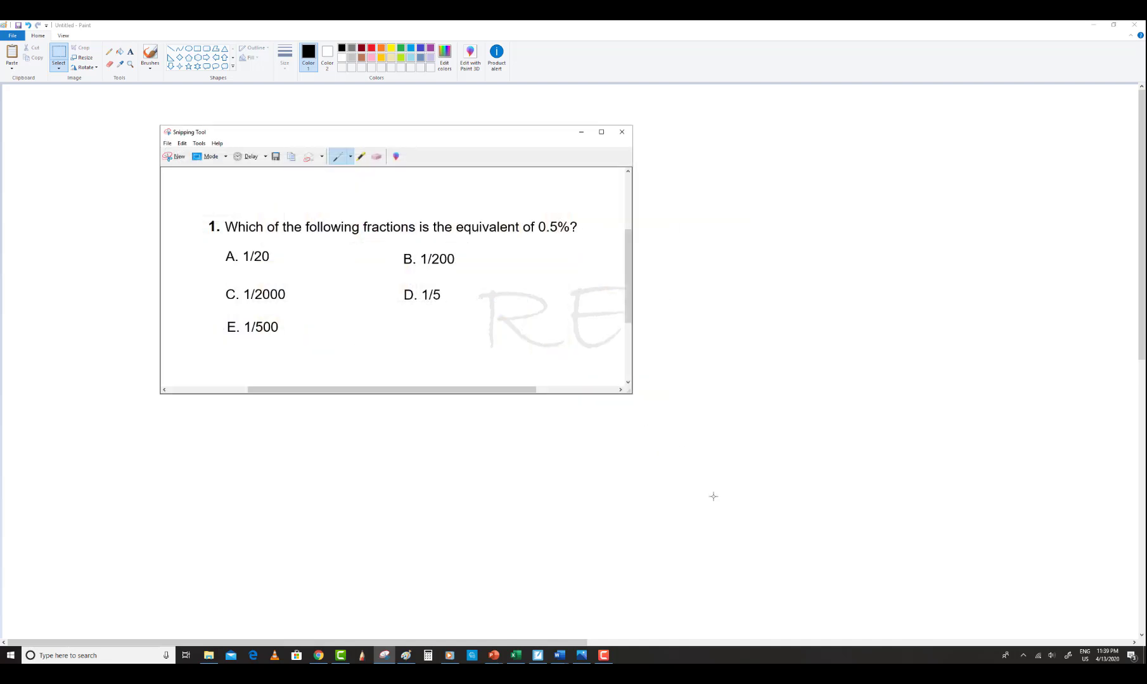
mouse_move(340, 656)
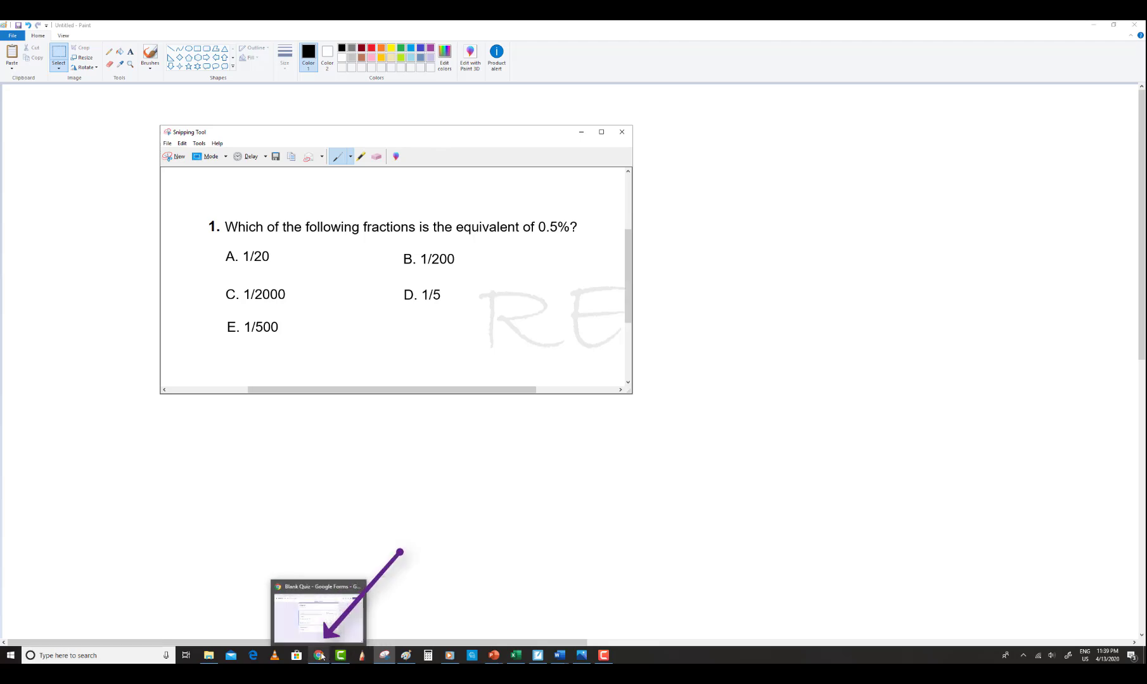
Switch to the Google Forms quiz and insert the saved "abcd" image into the first question
left_click(322, 656)
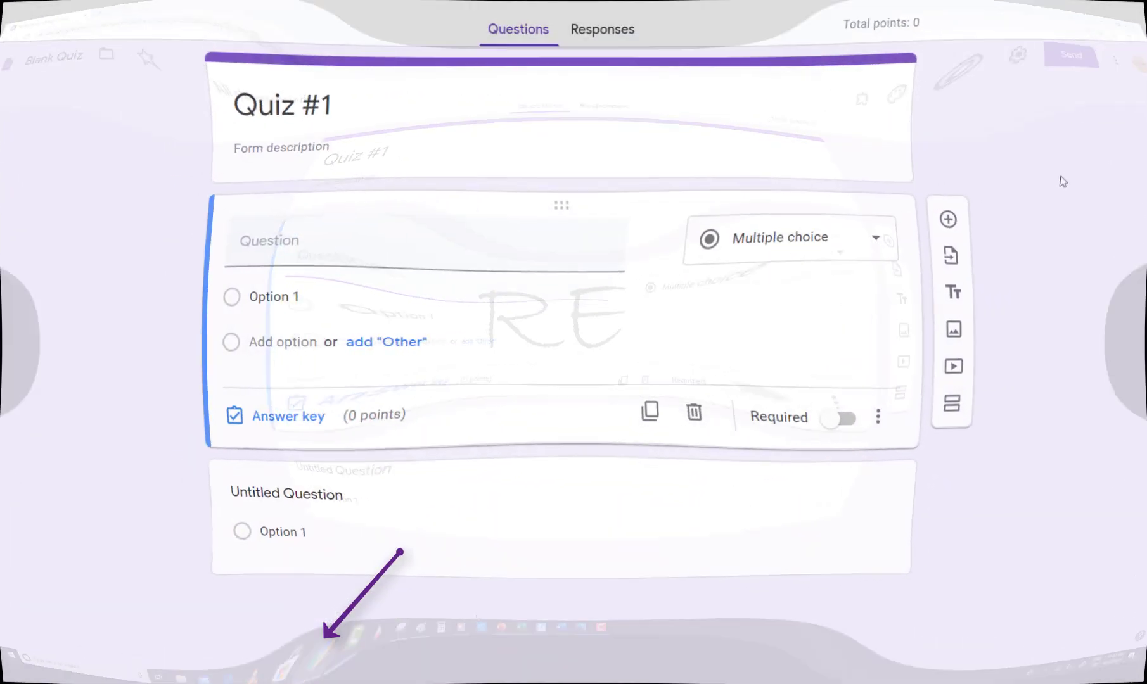
mouse_move(858, 271)
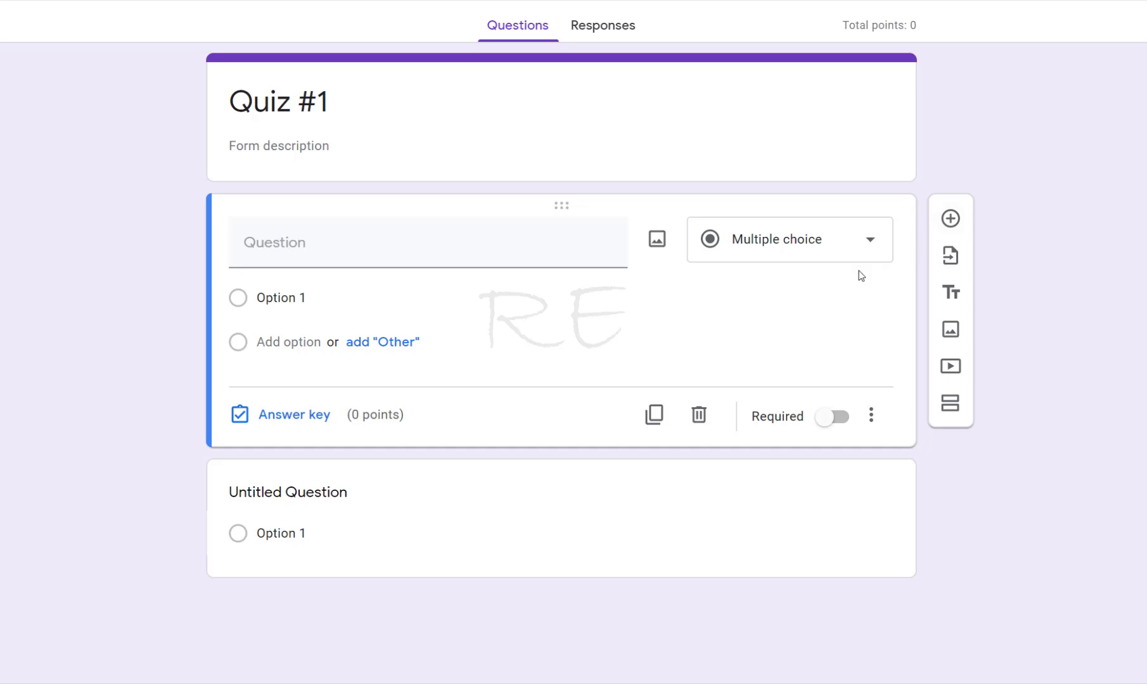
left_click(657, 240)
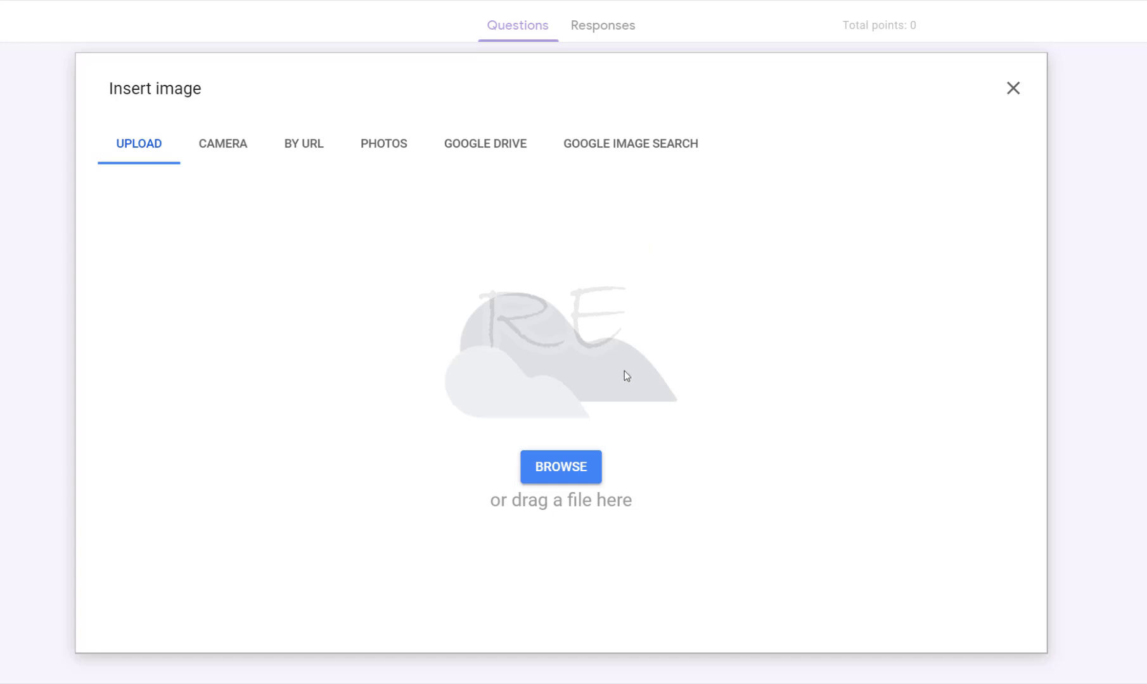
left_click(565, 478)
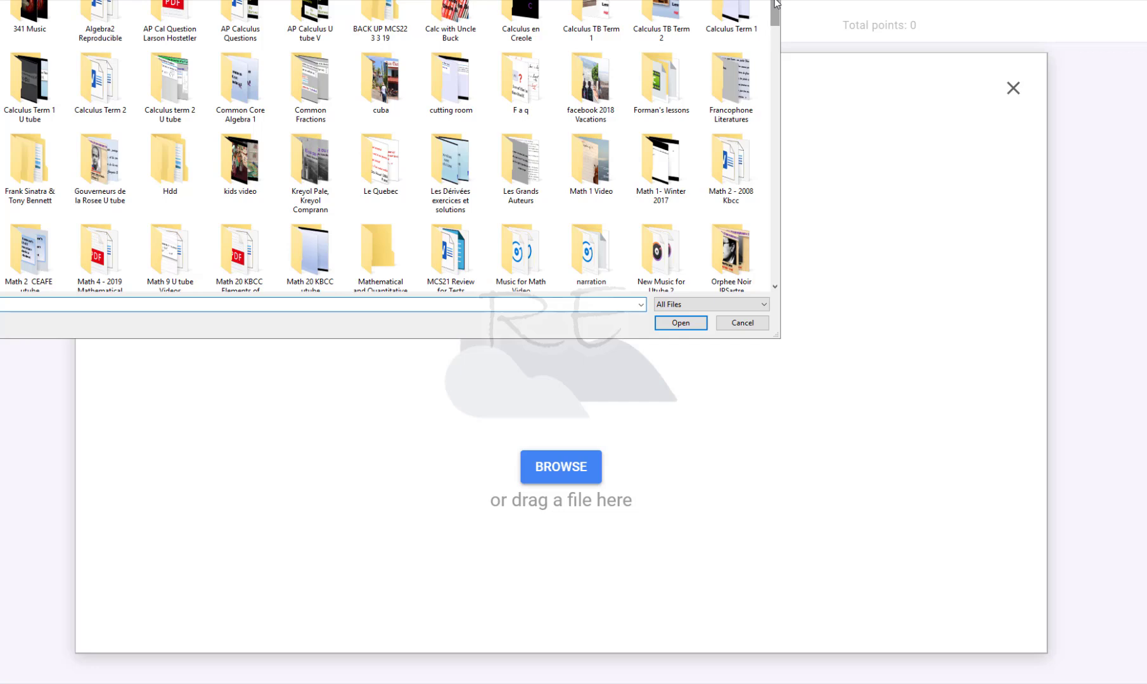
left_click_drag(776, 4, 775, 60)
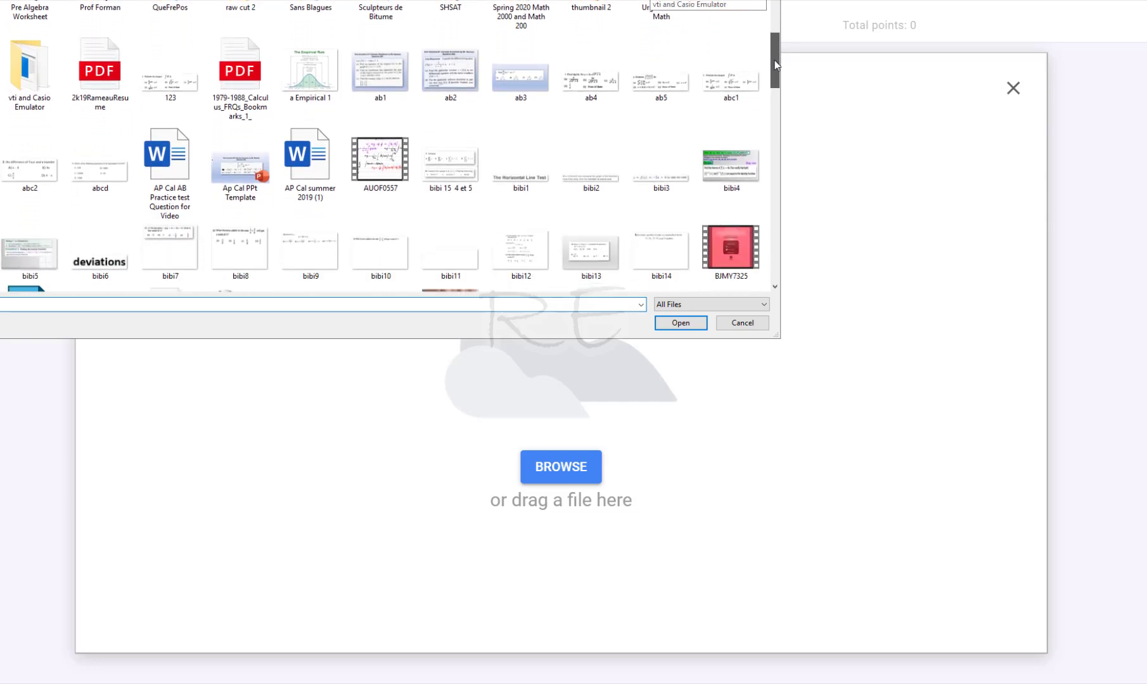
double_click(87, 177)
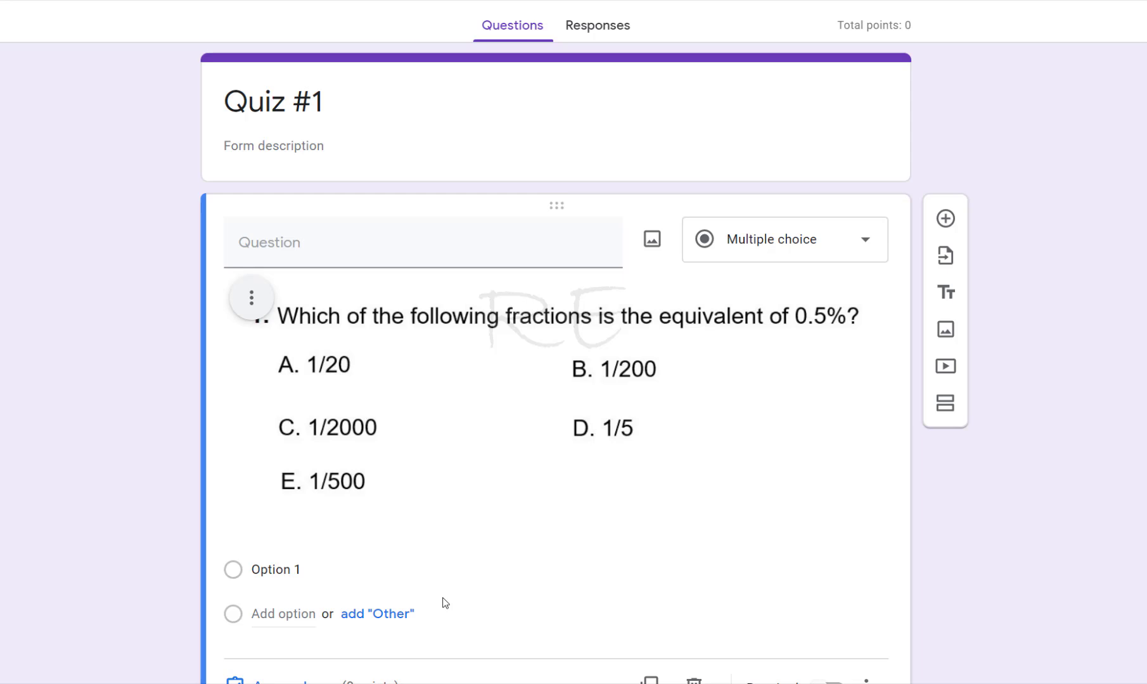
Label the first answer options (A), (B) and (C)
left_click(277, 574)
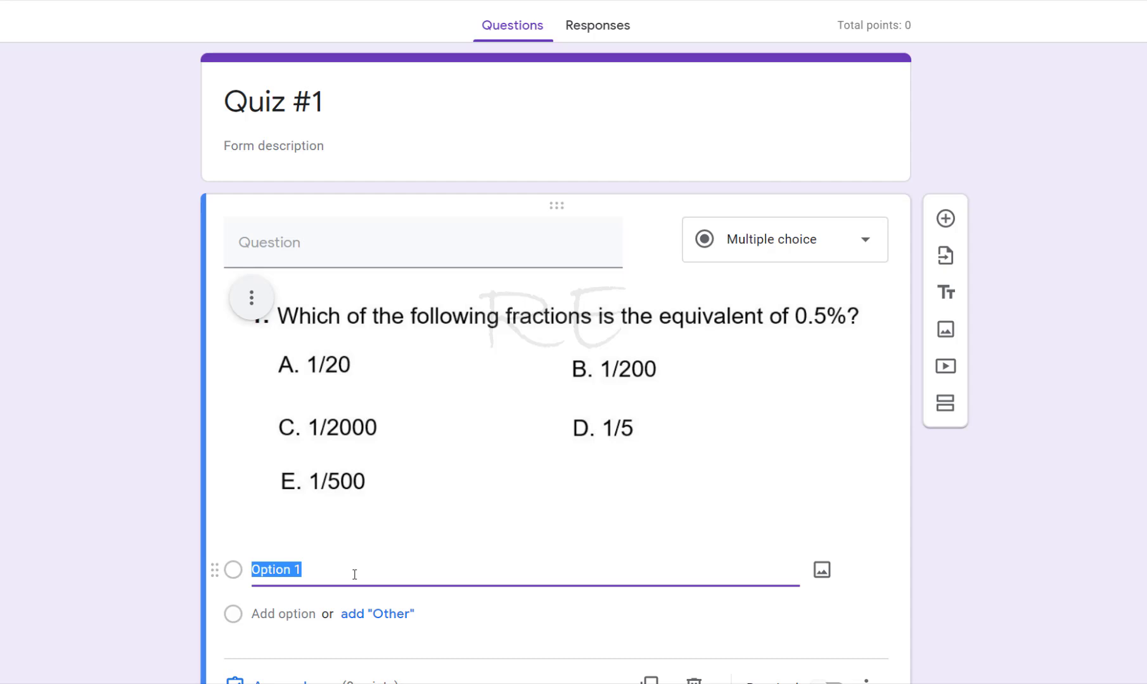
type("(")
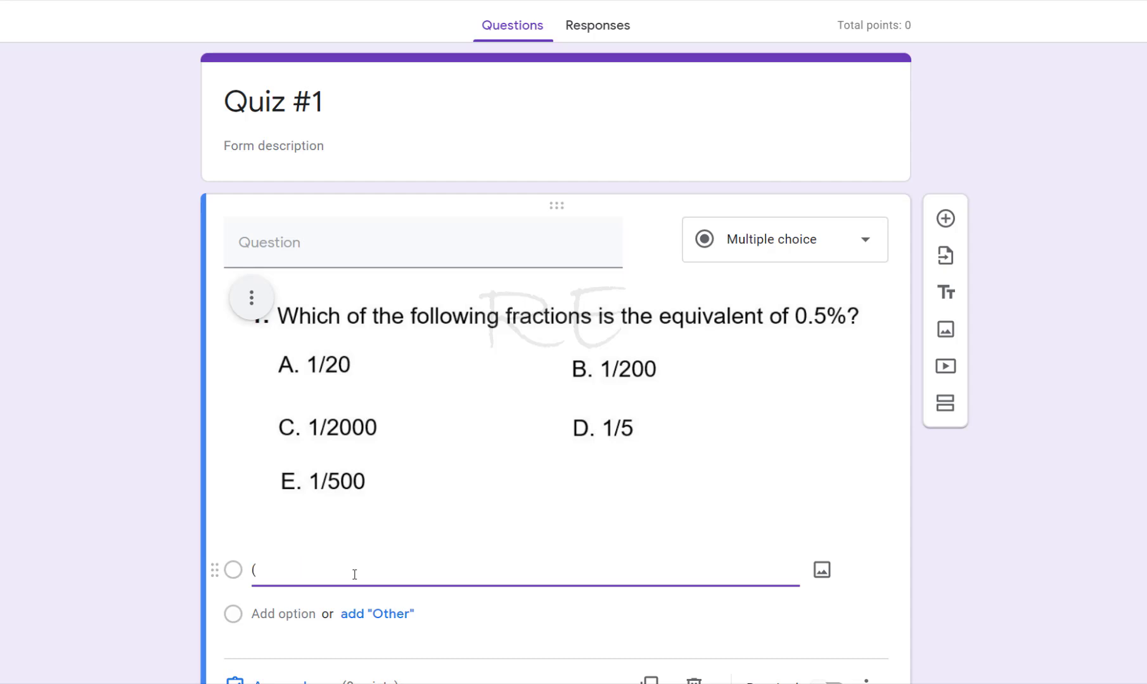
type("A")
left_click(253, 613)
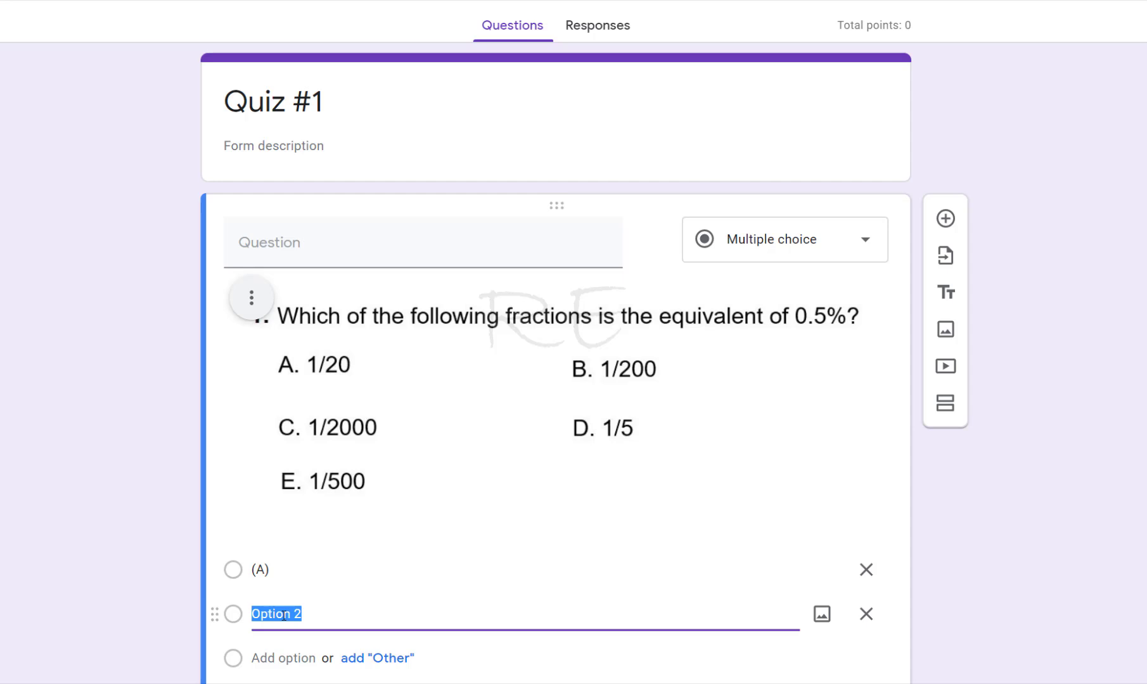
type("(B")
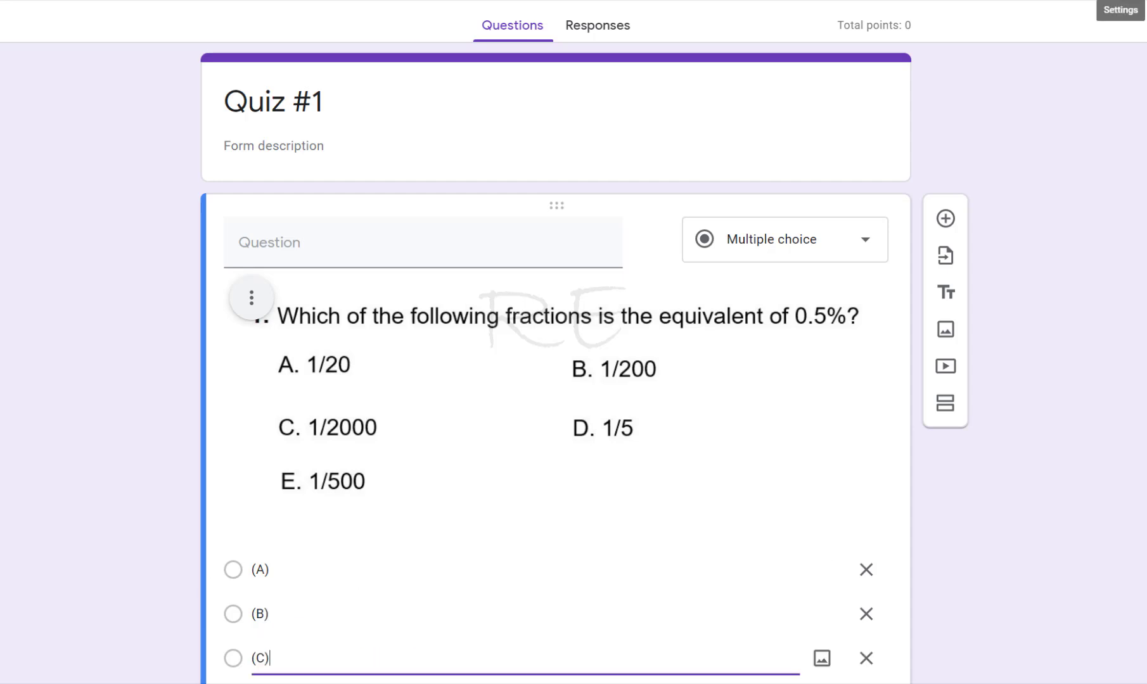
Add two more answer options labelled (D) and (E)
scroll(440, 476, "down", 2)
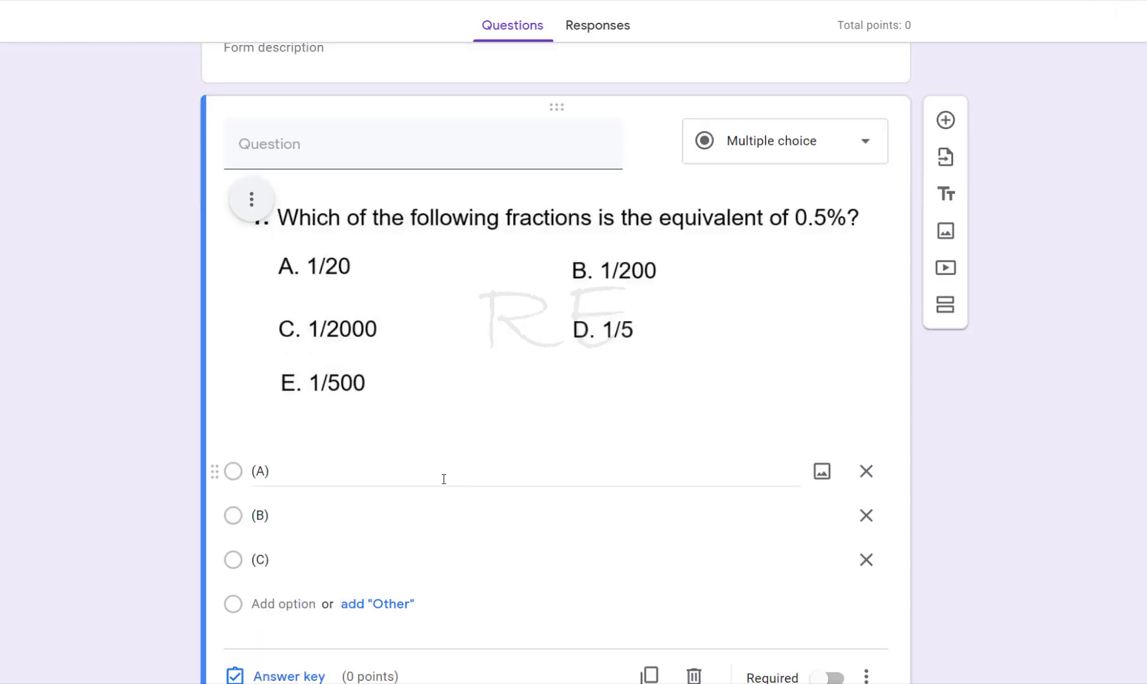
left_click(260, 602)
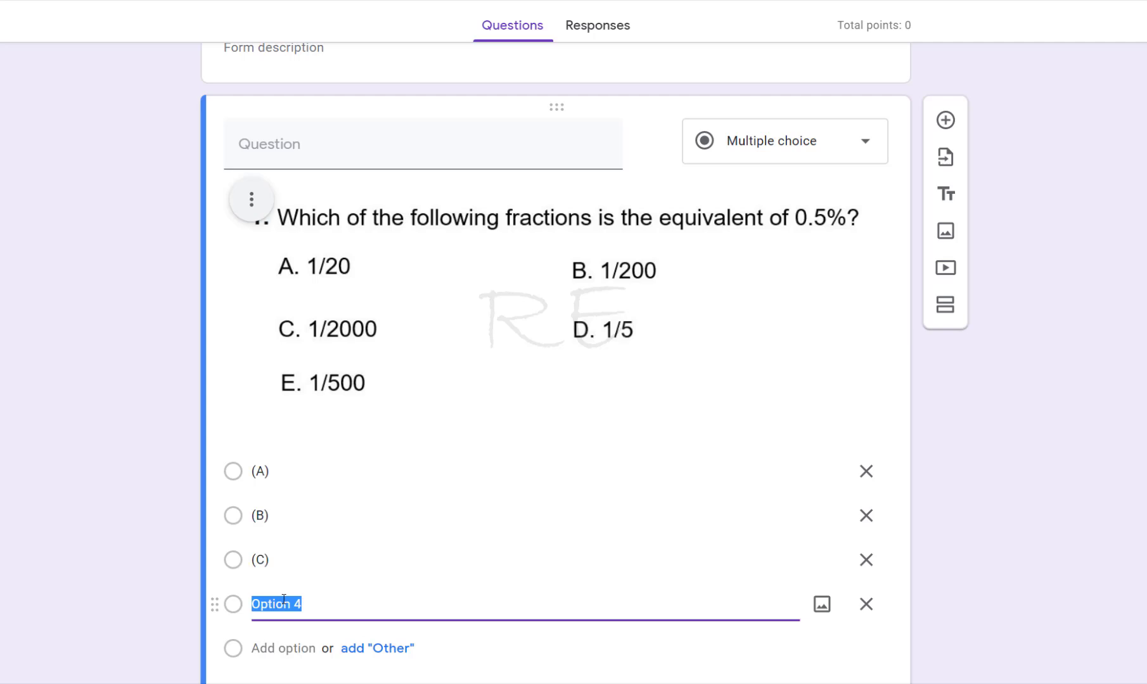
type("(D")
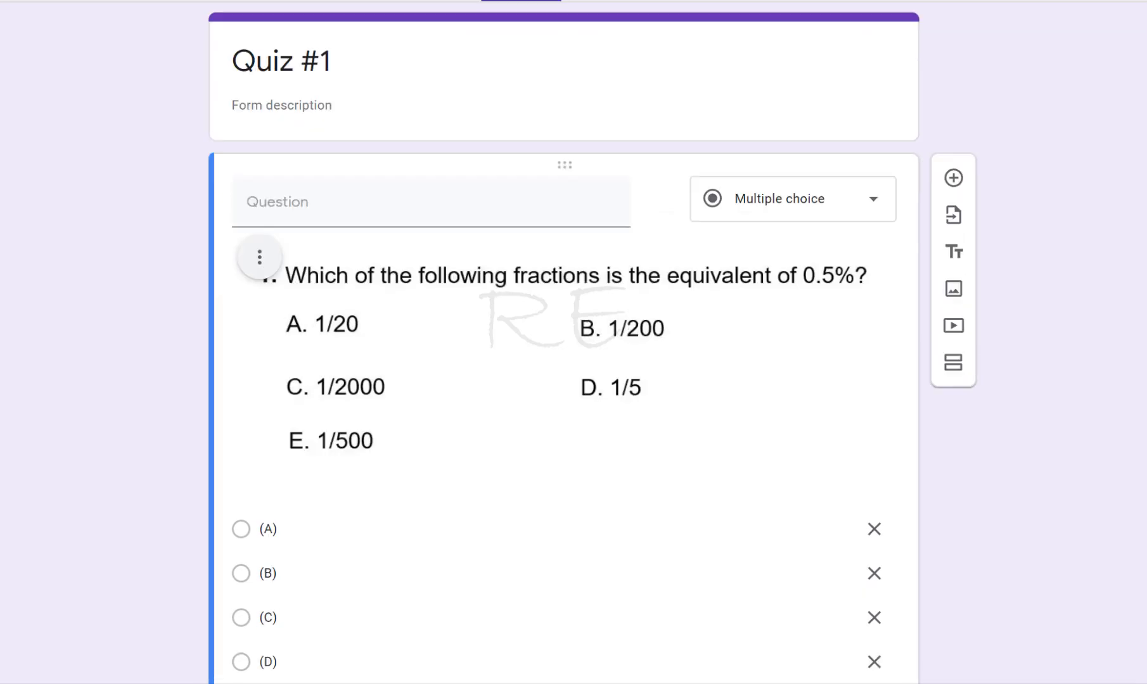
left_click(278, 662)
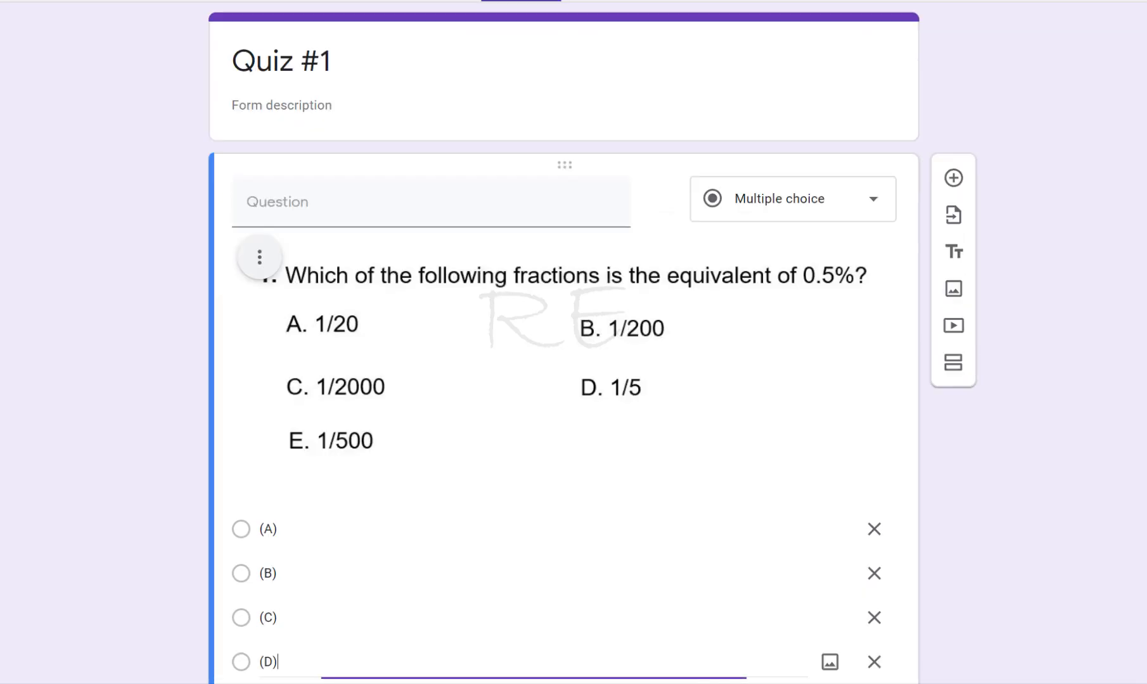
scroll(564, 405, "down", 1)
scroll(563, 405, "down", 2)
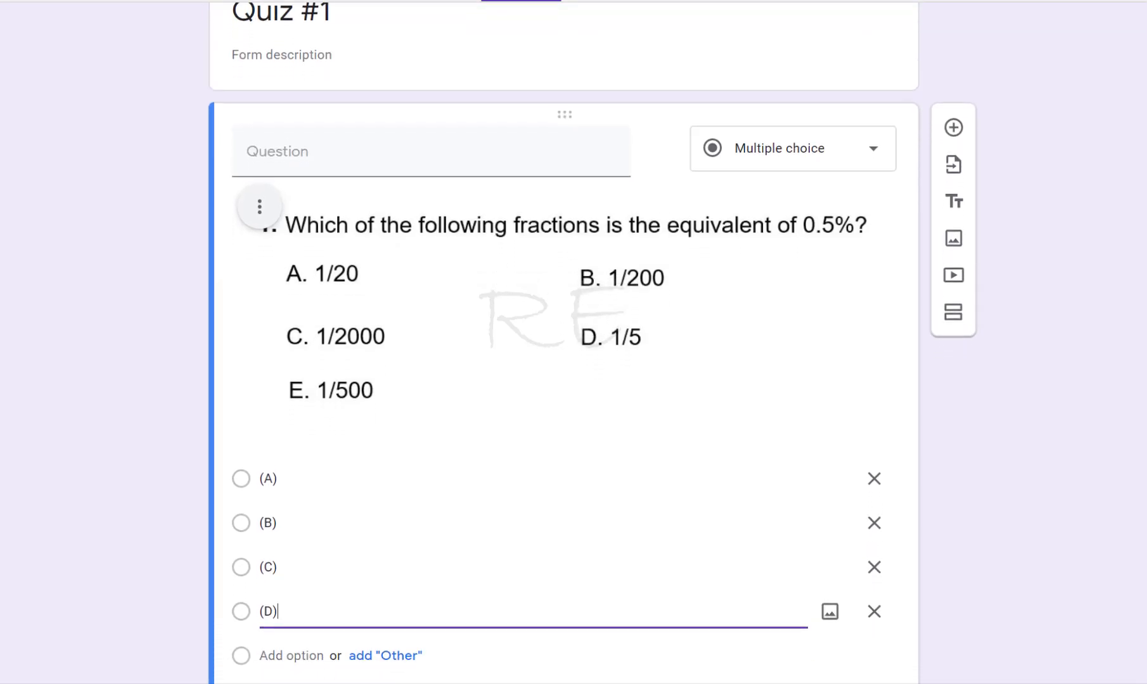
scroll(564, 405, "down", 1)
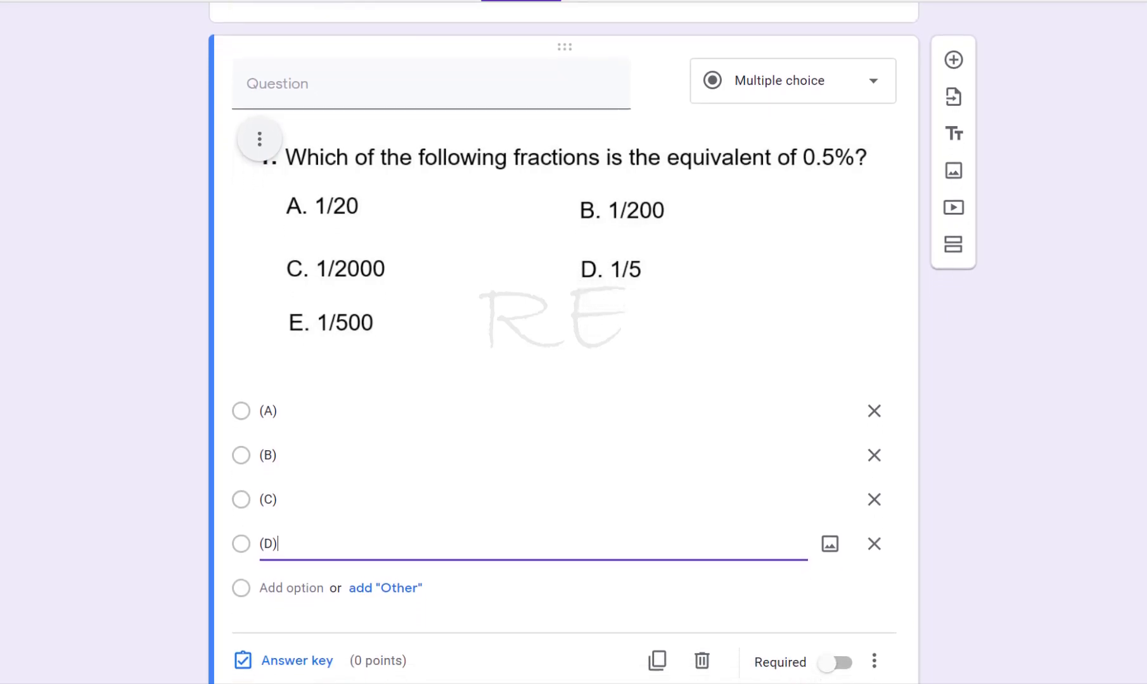
scroll(564, 406, "down", 1)
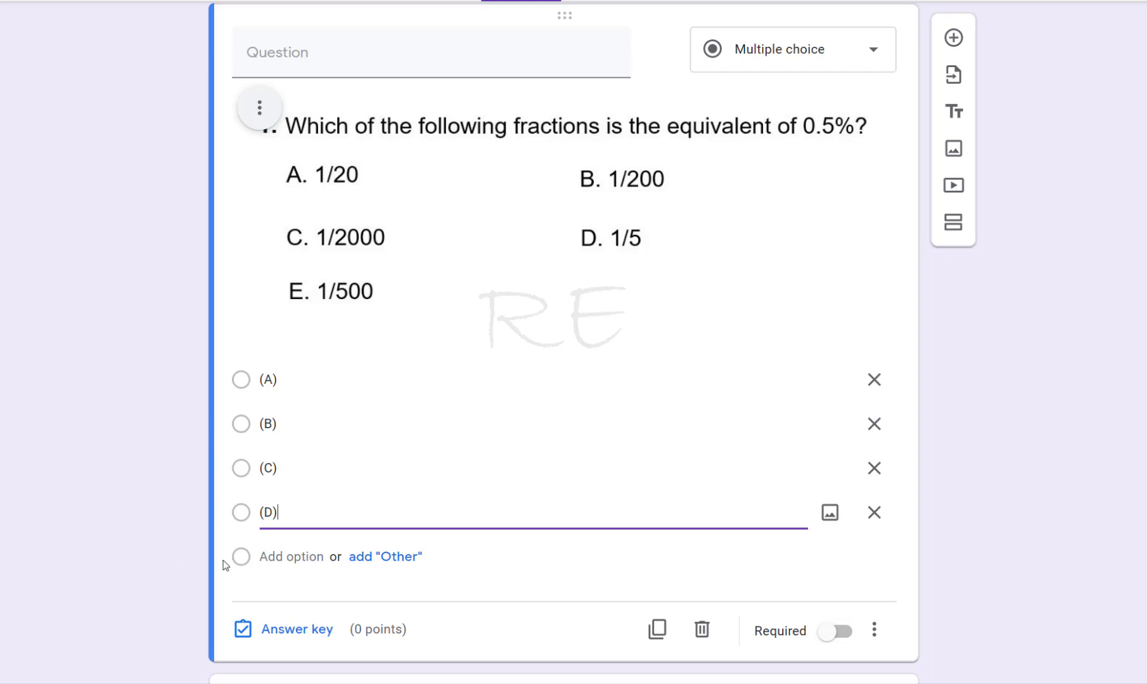
left_click(279, 556)
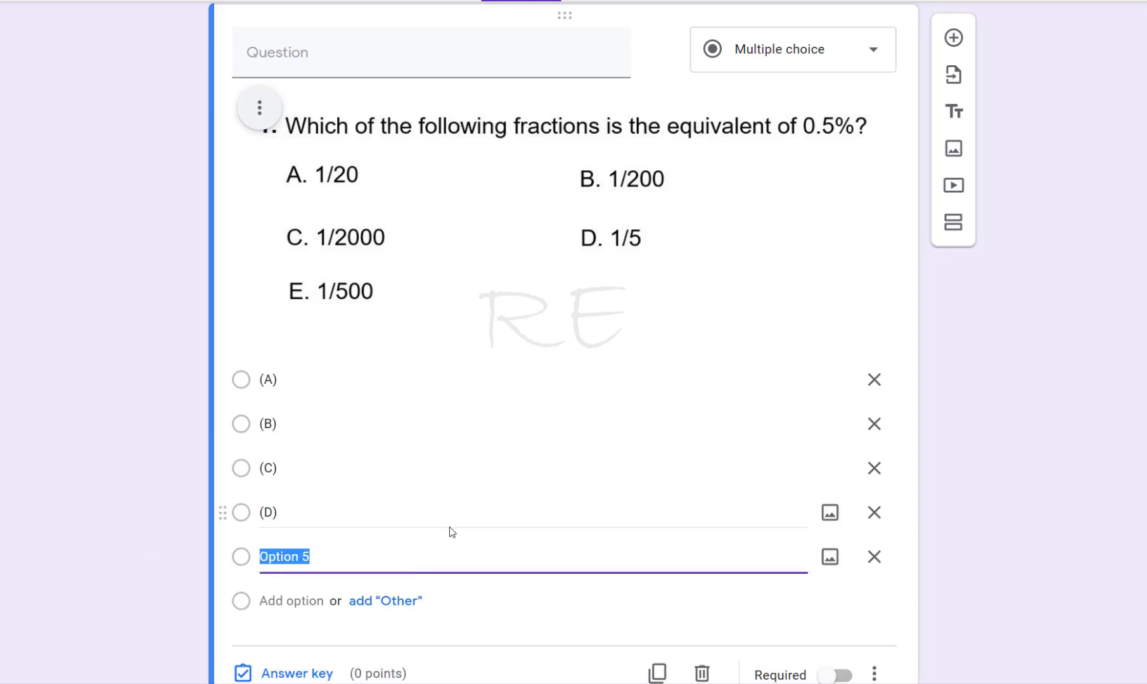
type("(E")
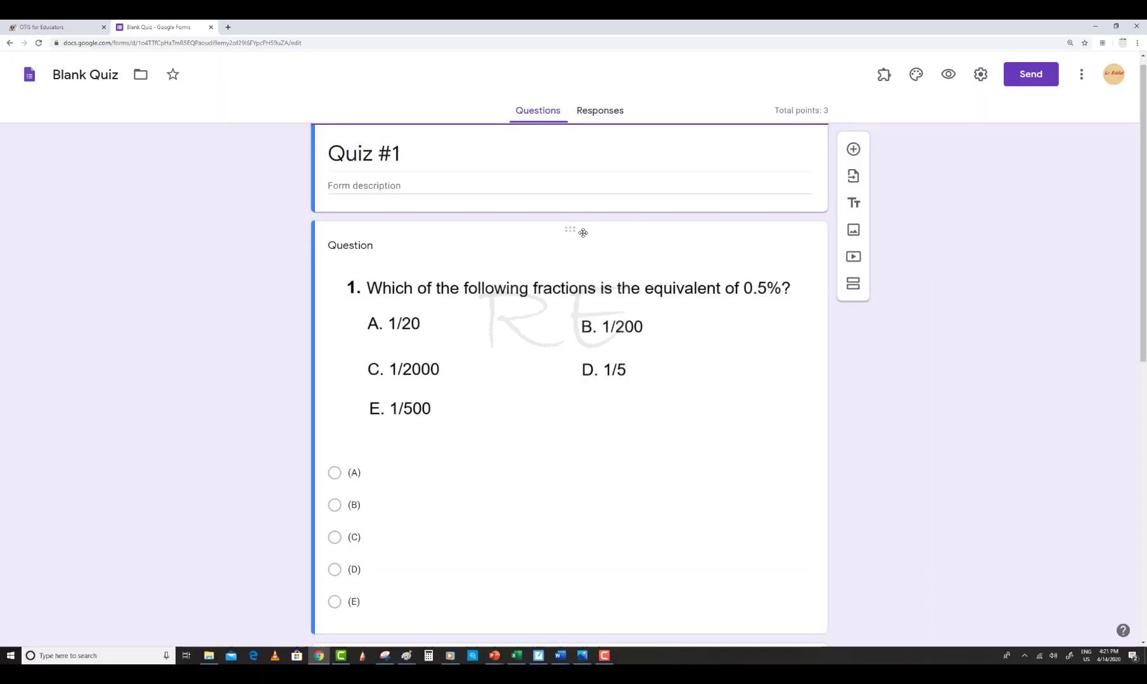
Open the question's answer key, set it to 3 points and mark (B) as the correct answer
left_click(584, 233)
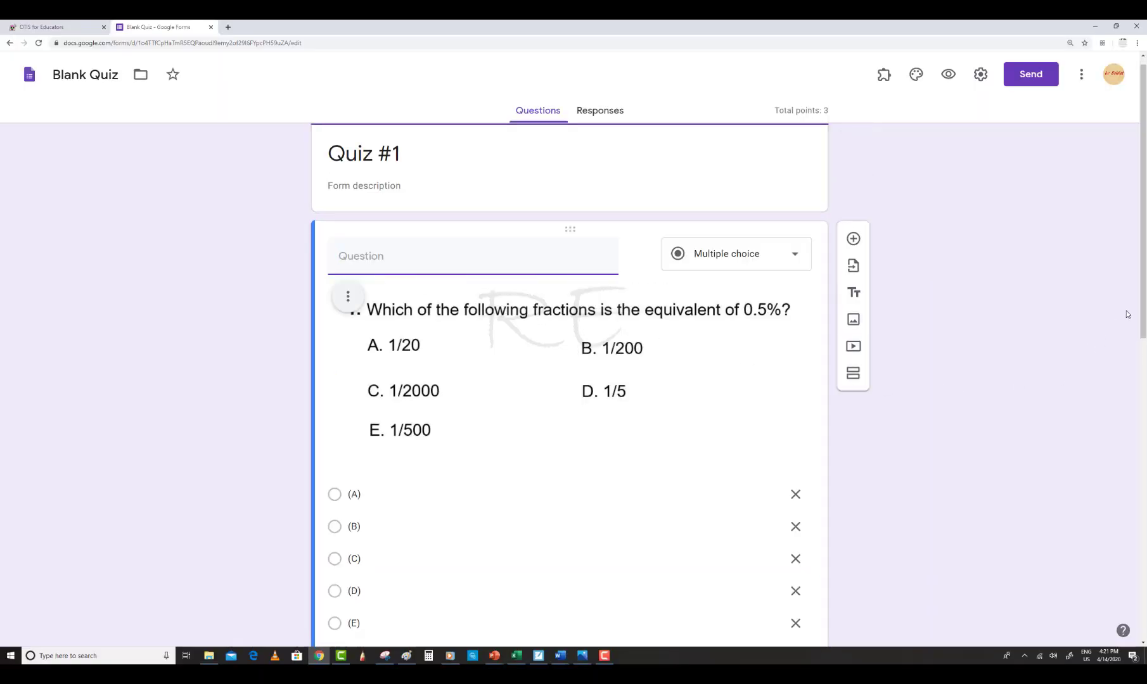
left_click_drag(1143, 288, 1145, 328)
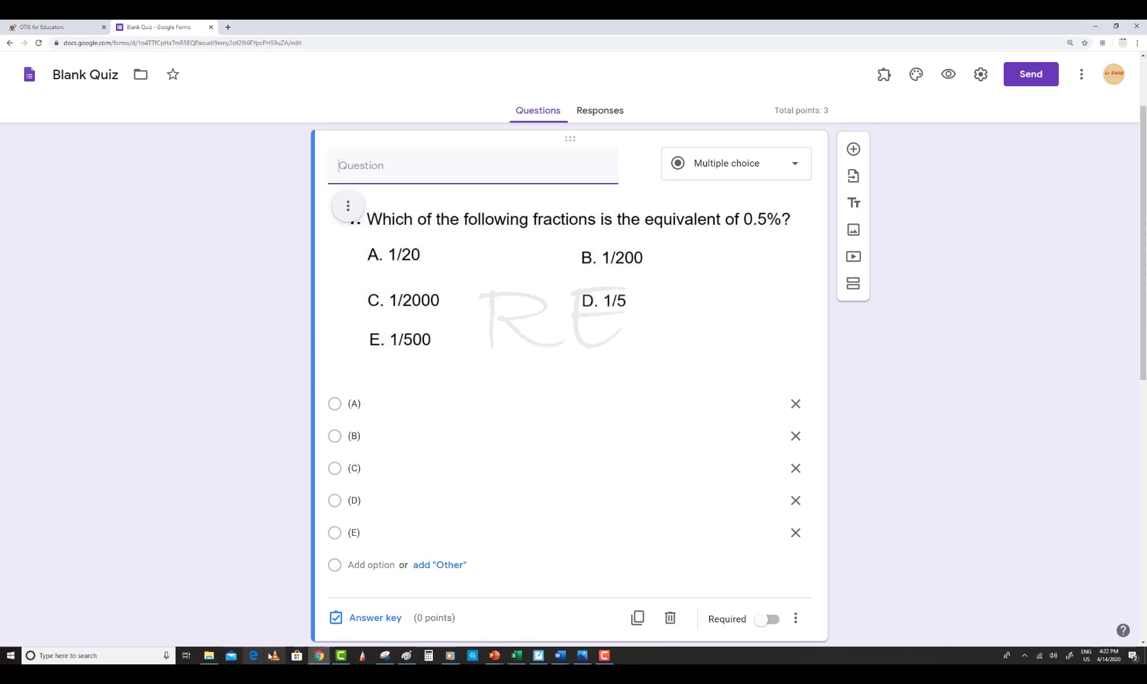
left_click(337, 621)
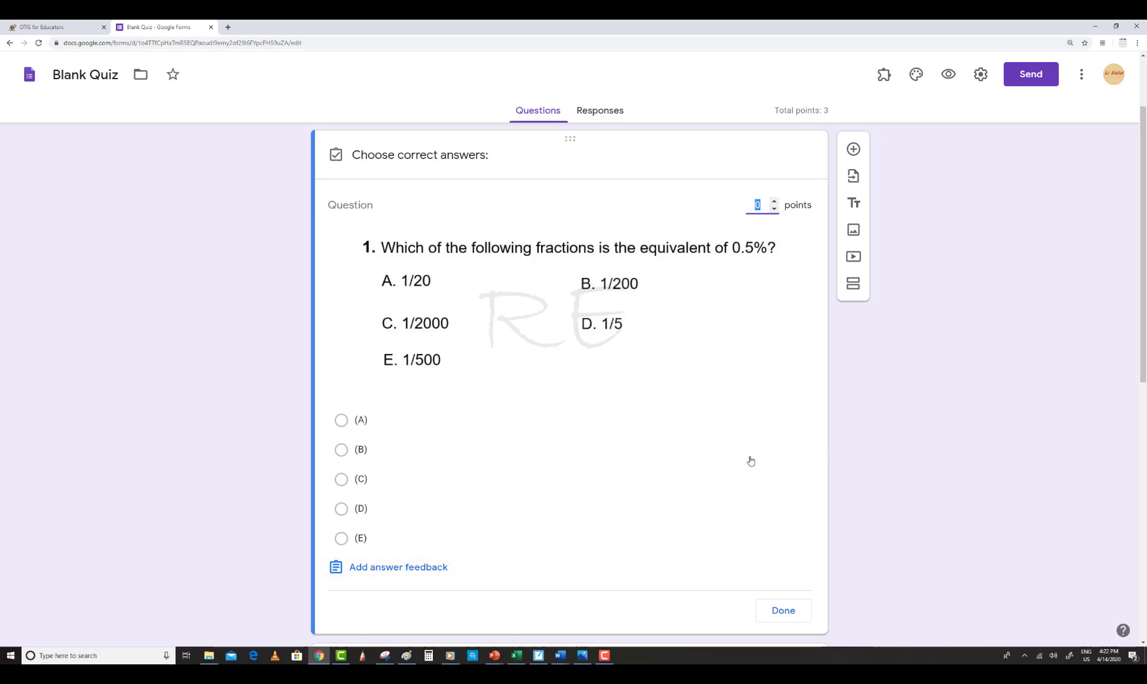
left_click(774, 202)
left_click(774, 203)
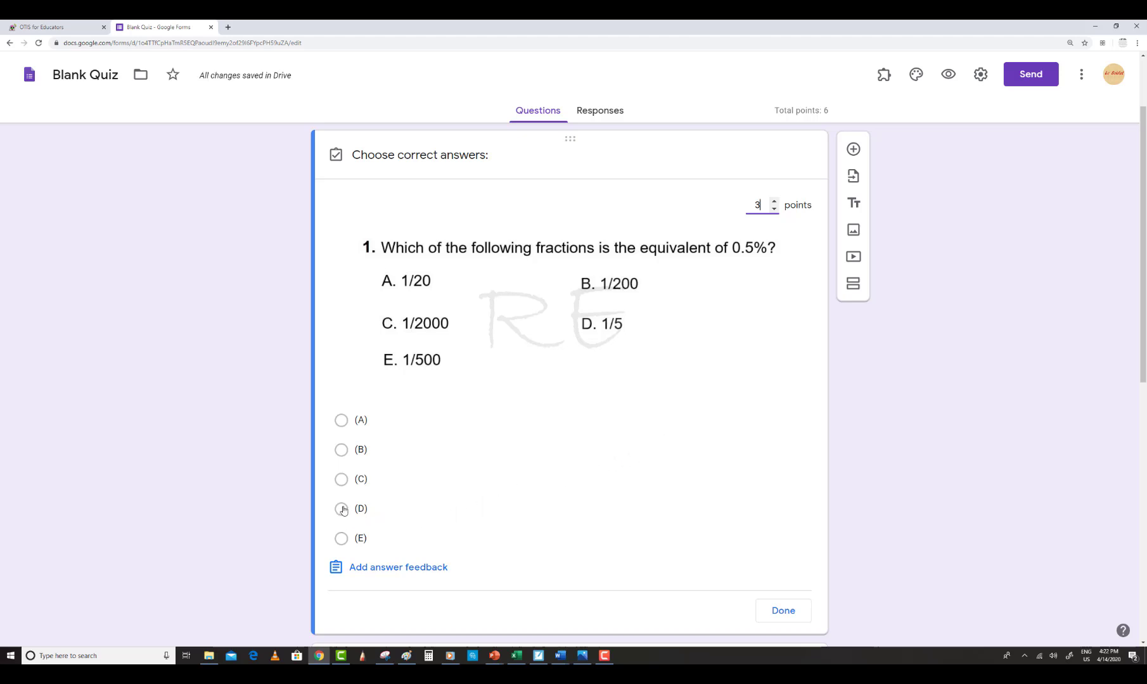
left_click(358, 456)
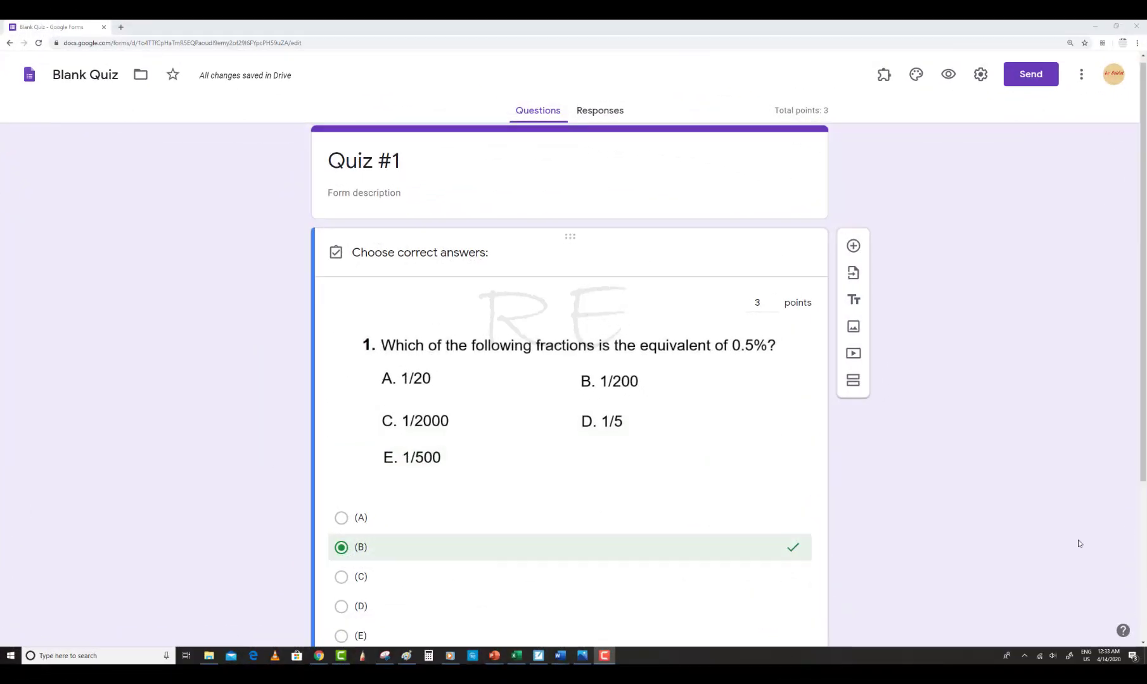
Preview the quiz as respondents see it and return to the editor
left_click(948, 75)
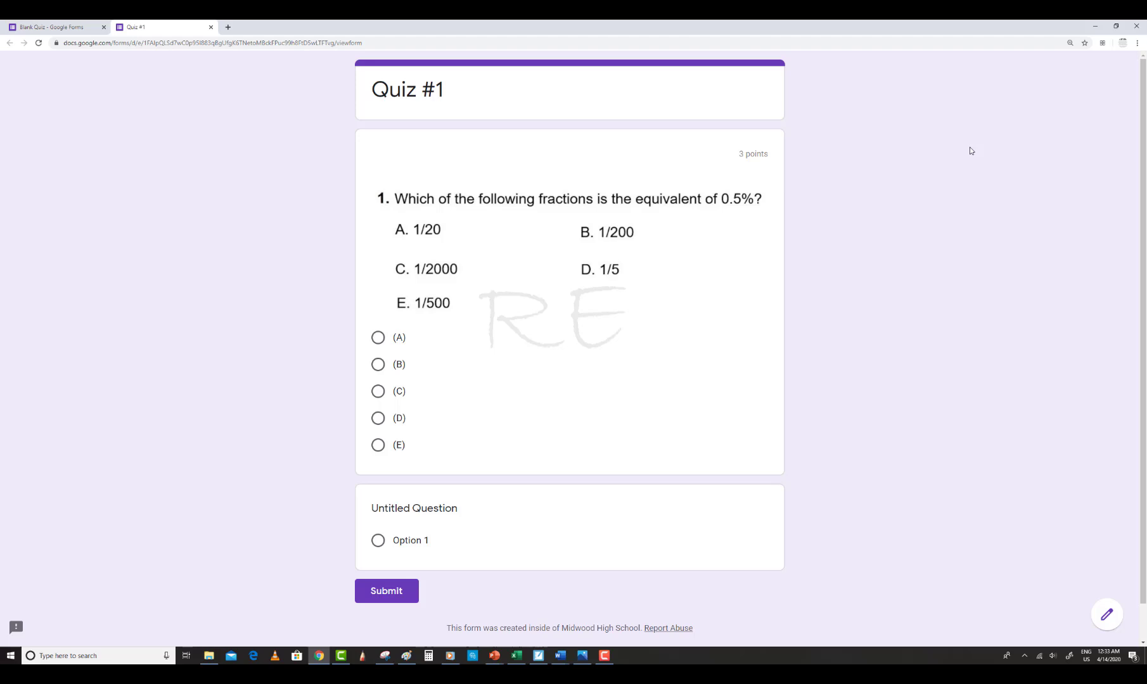
left_click(51, 27)
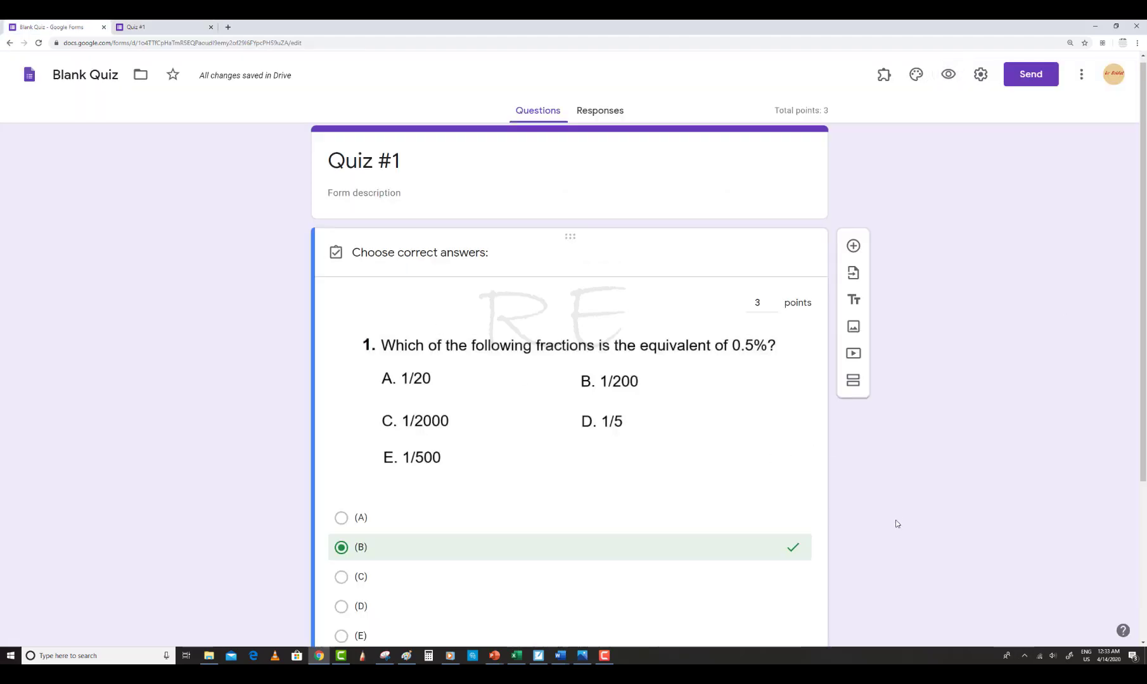
Close the answer key to finish editing the first question
scroll(917, 406, "down", 1)
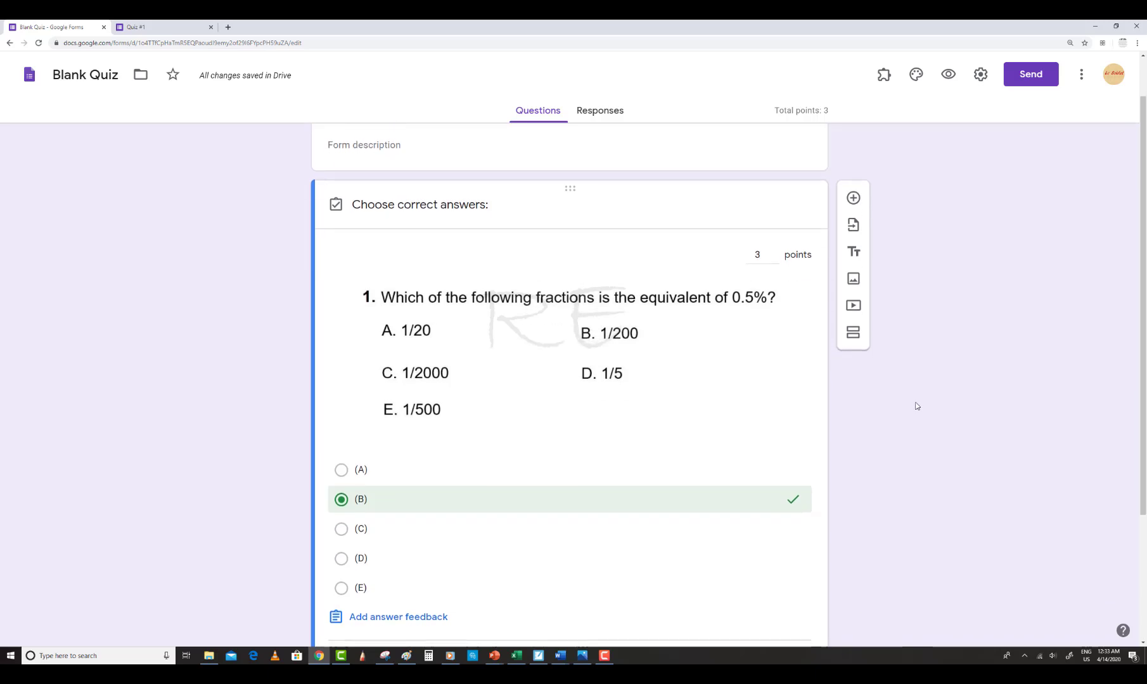
scroll(917, 406, "down", 2)
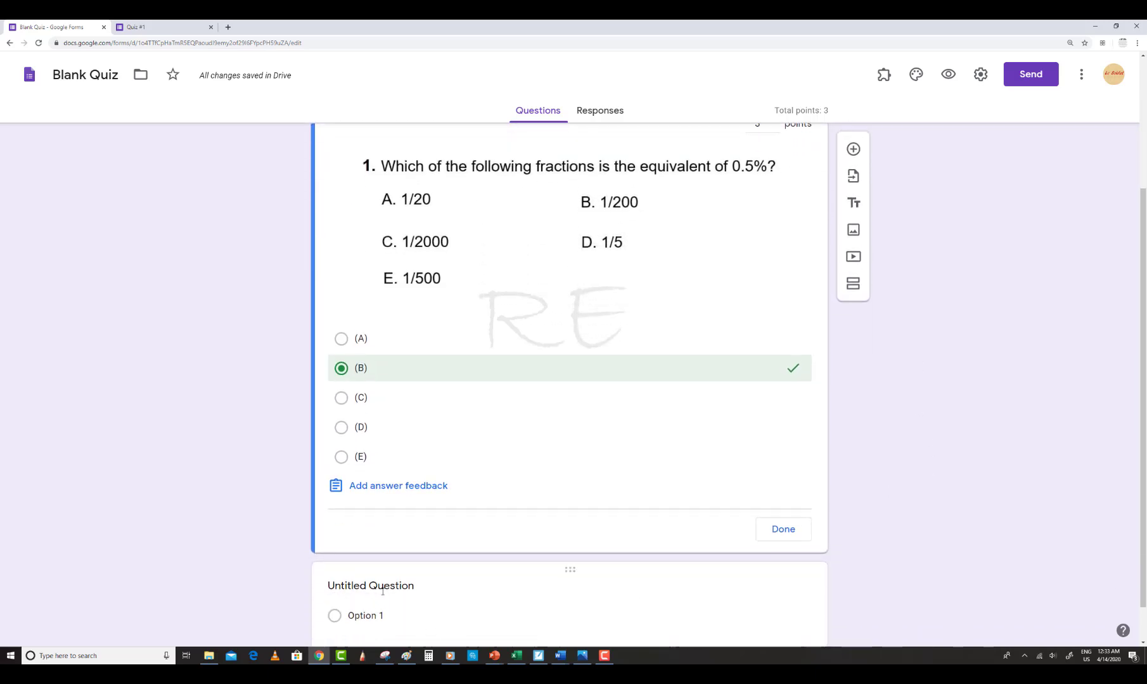
left_click(786, 536)
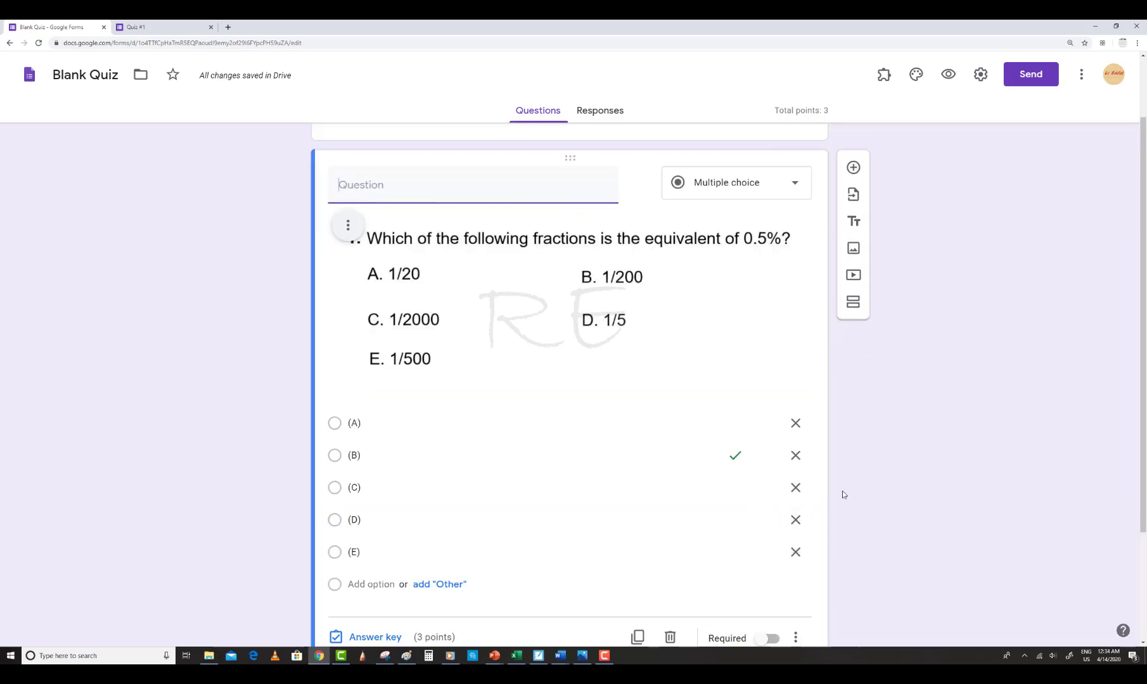
scroll(834, 489, "down", 3)
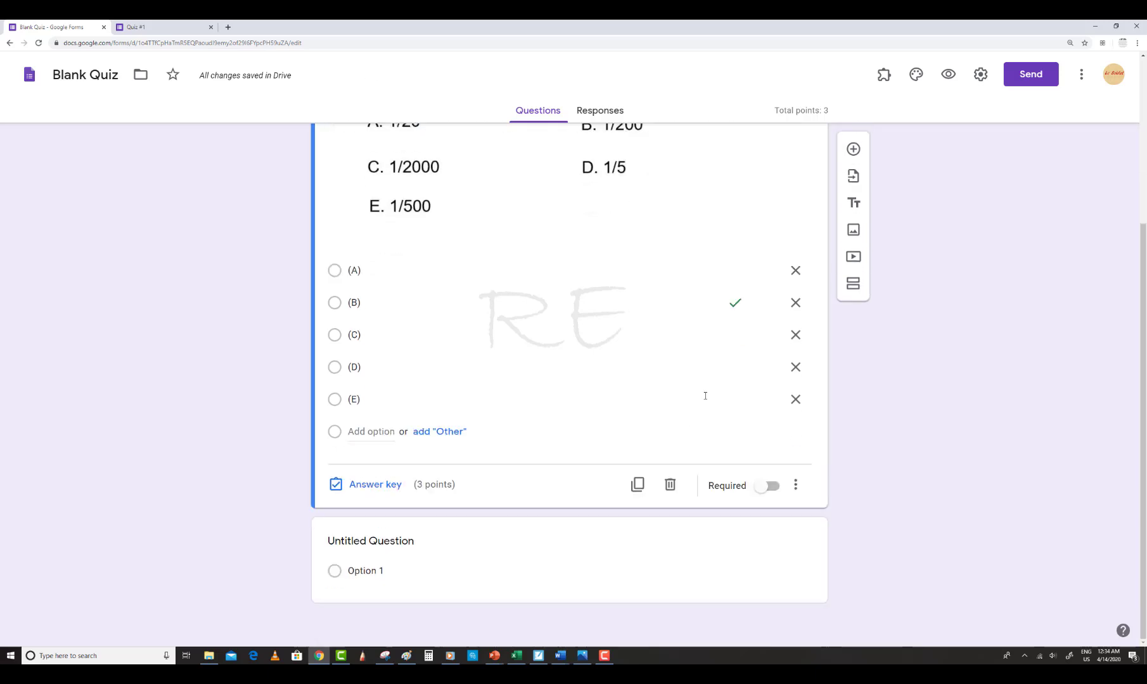
left_click(854, 149)
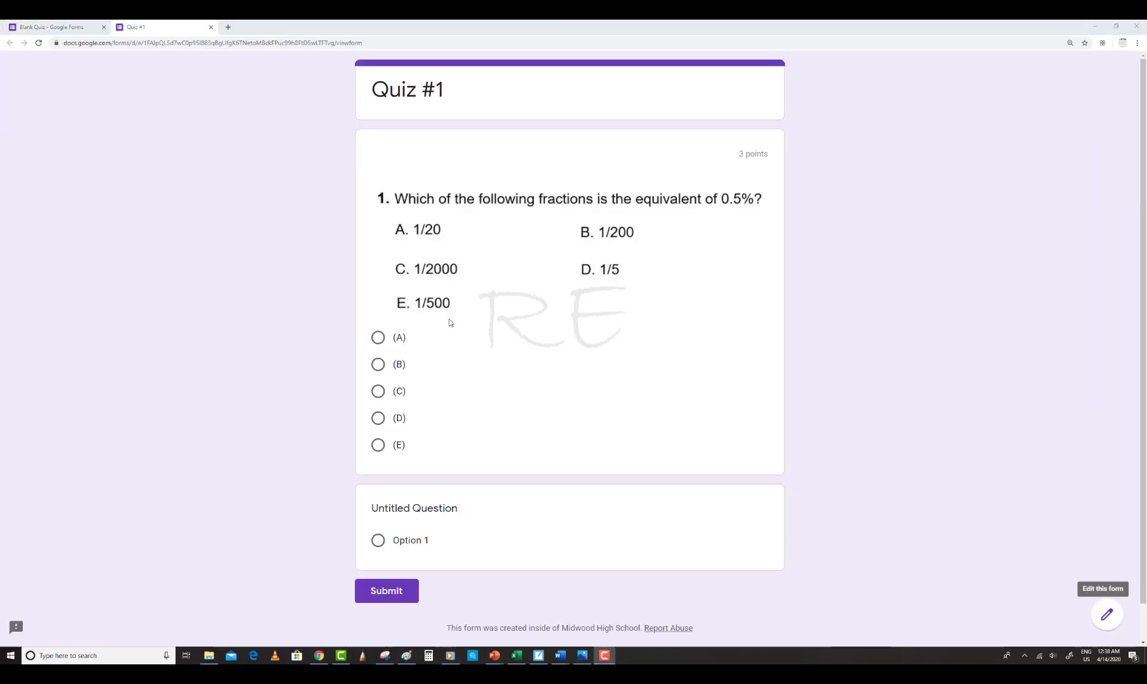
Open a new browser tab, search Google for "solving literal equations multiple choice", and open a literal equations worksheet
left_click(229, 29)
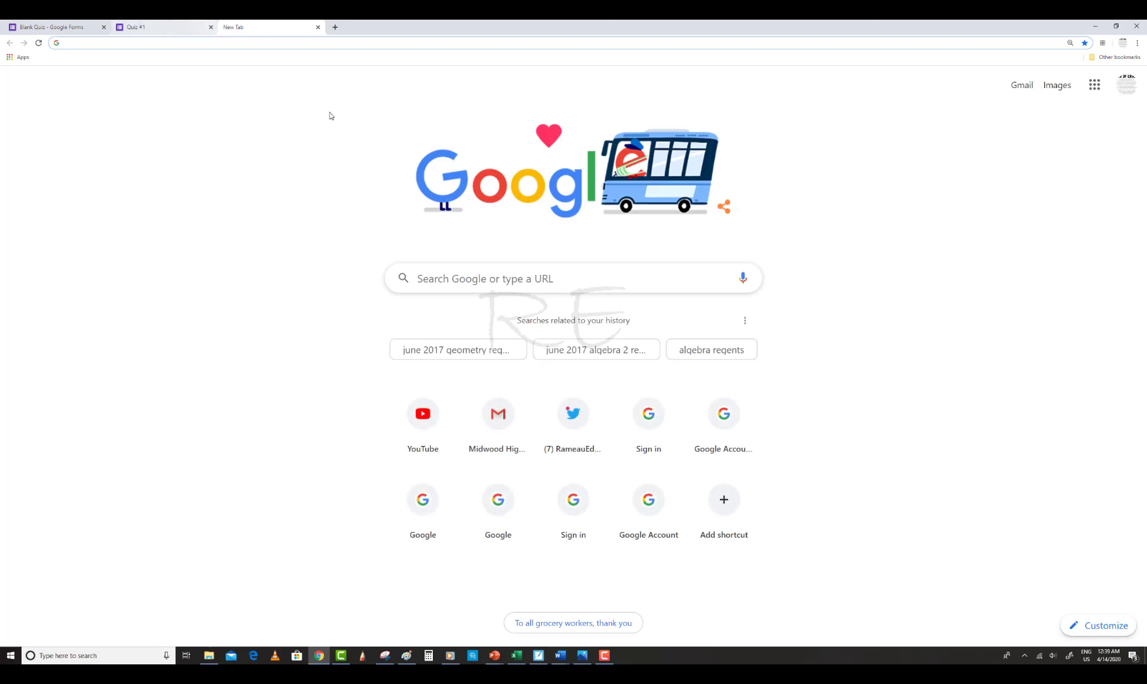
left_click(431, 278)
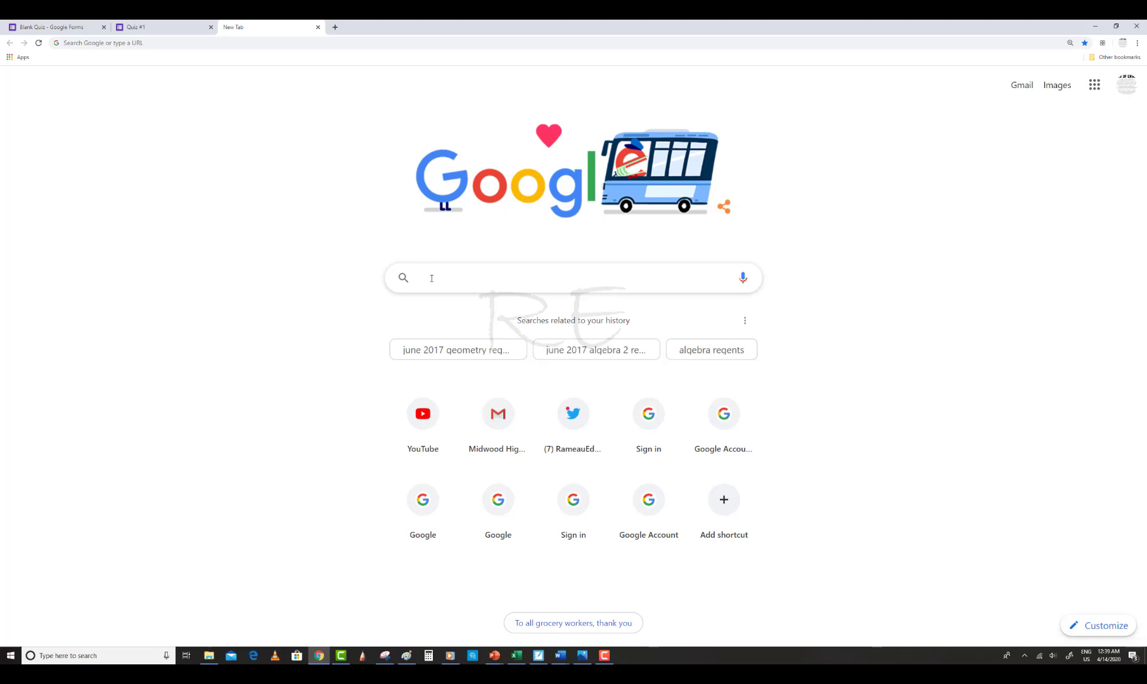
type("sol")
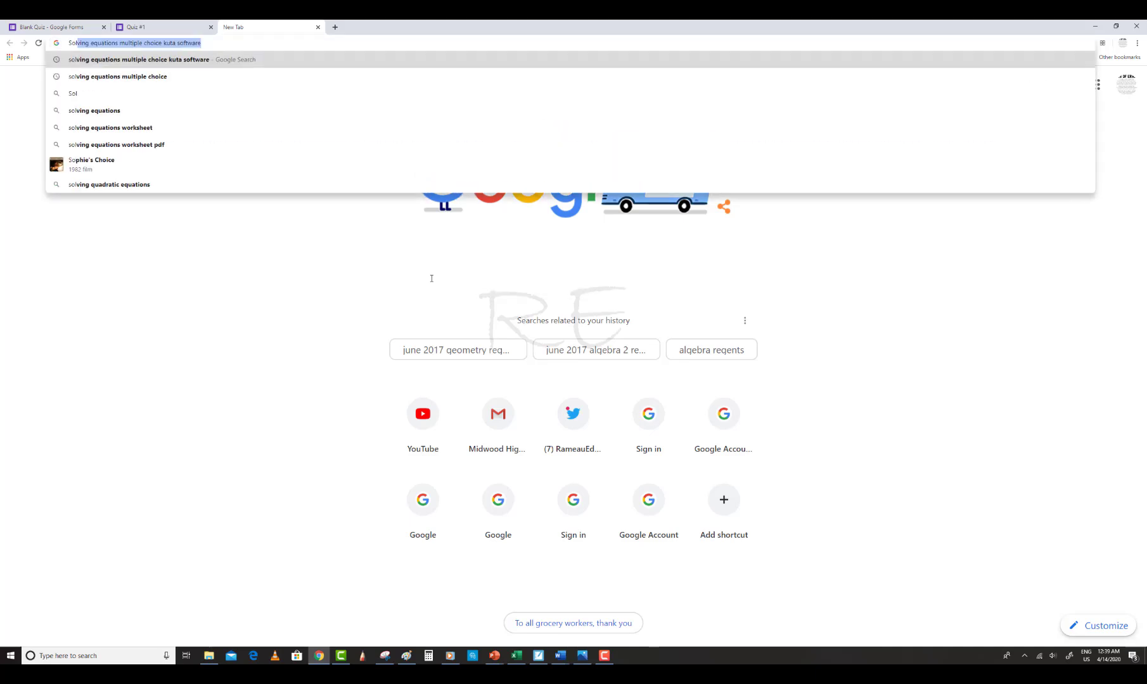
type("vig")
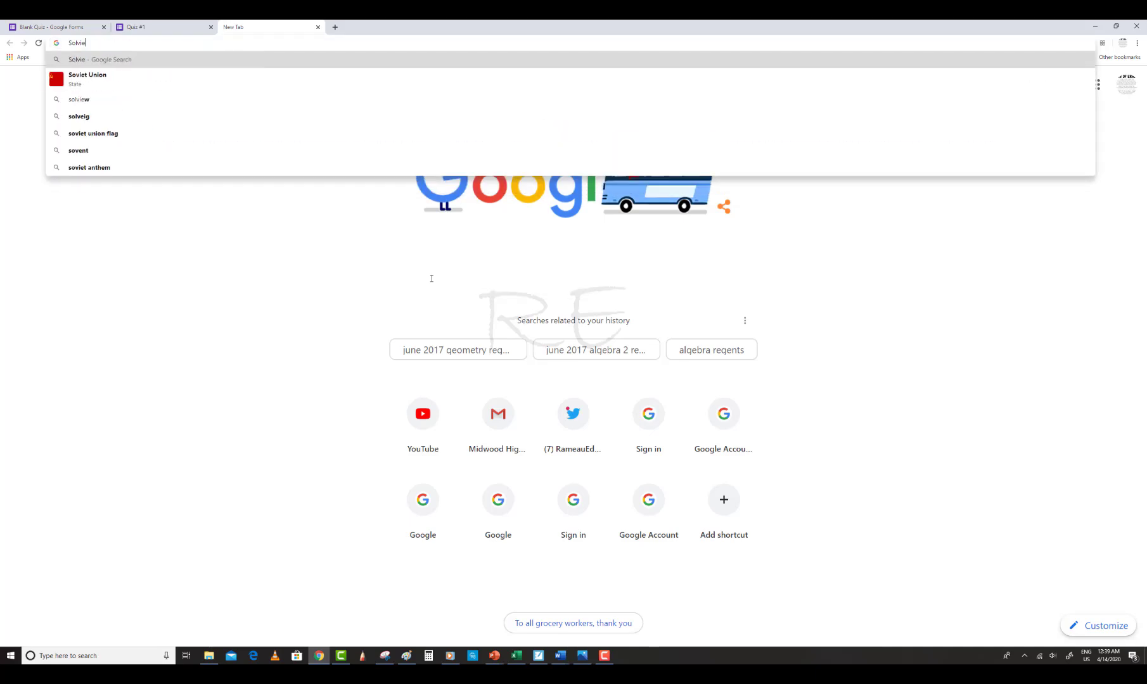
key("BackSpace")
key("BackSpace")
type("i")
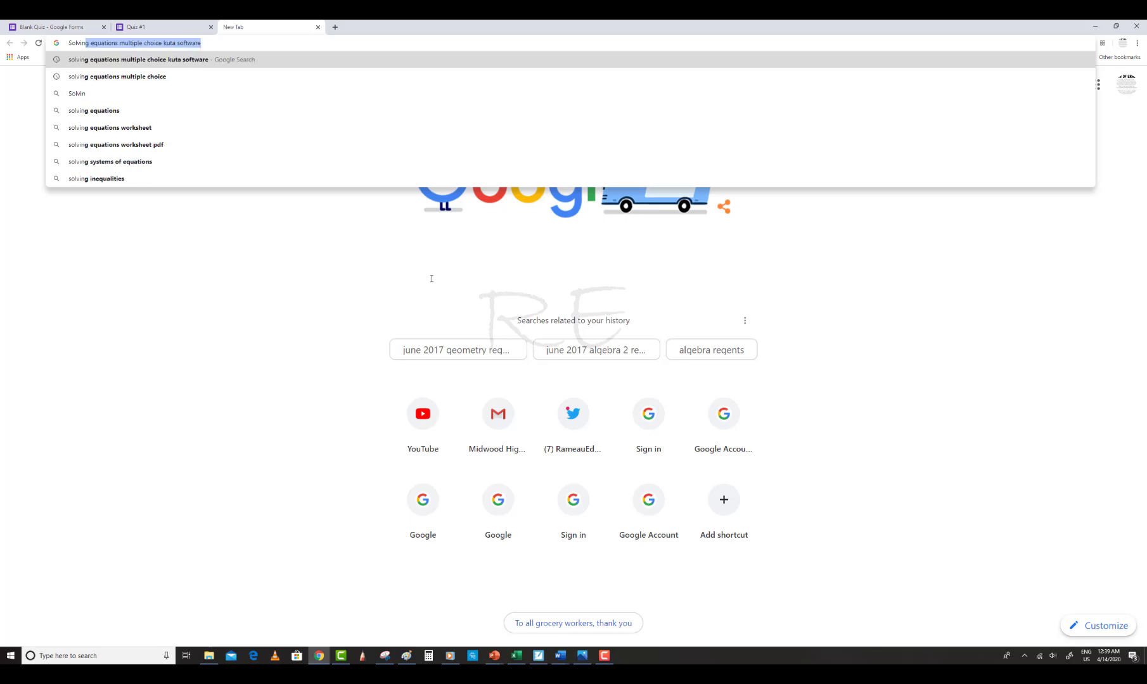
type("ng le")
key("BackSpace")
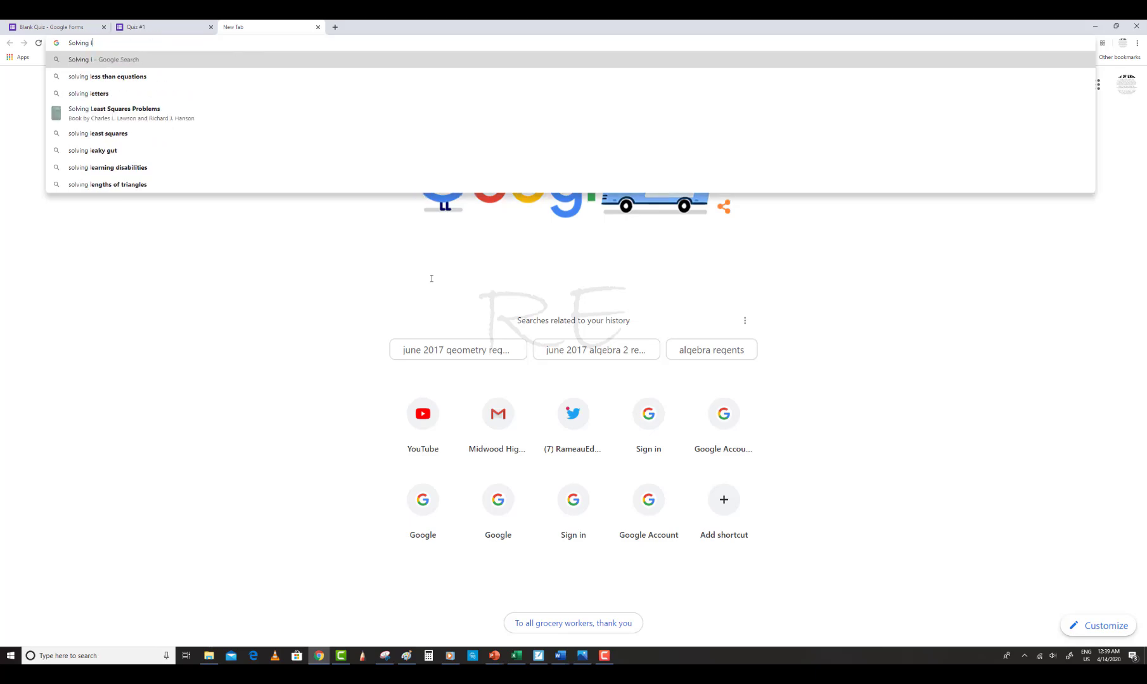
type("itera")
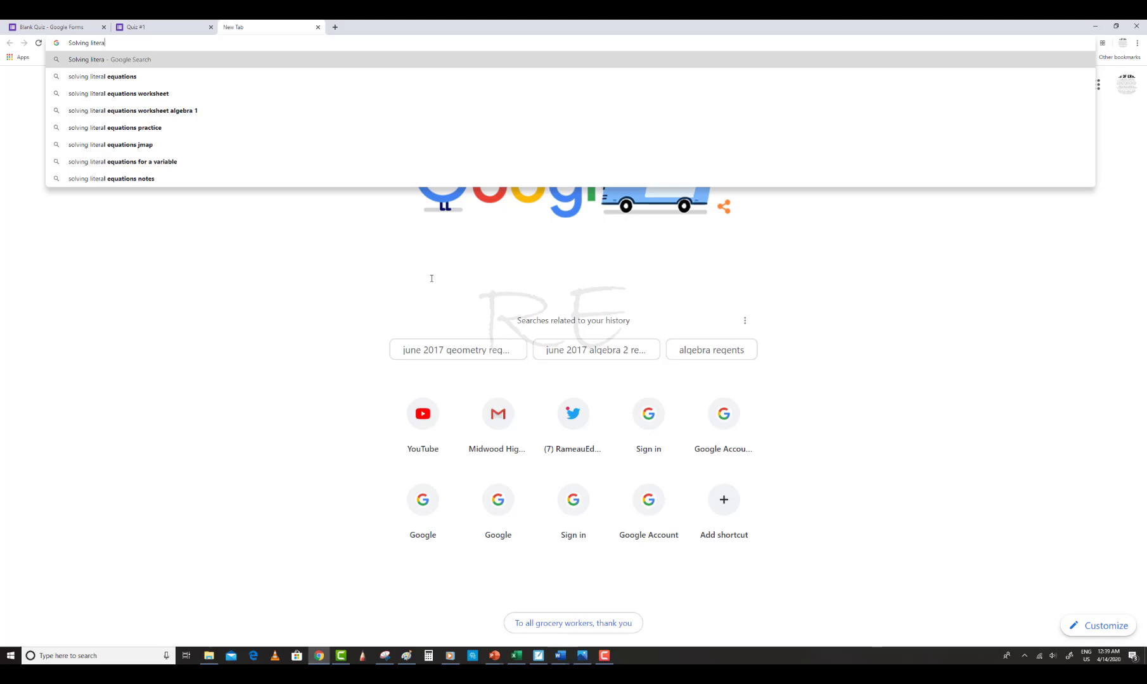
type("l equ")
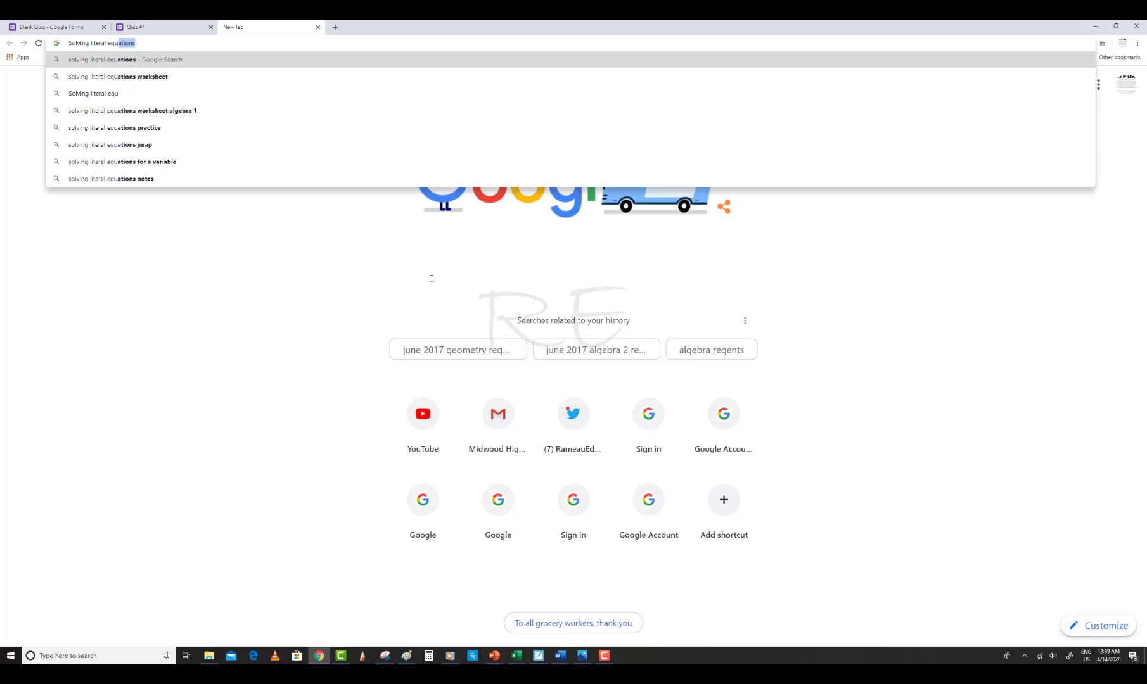
type("ations ")
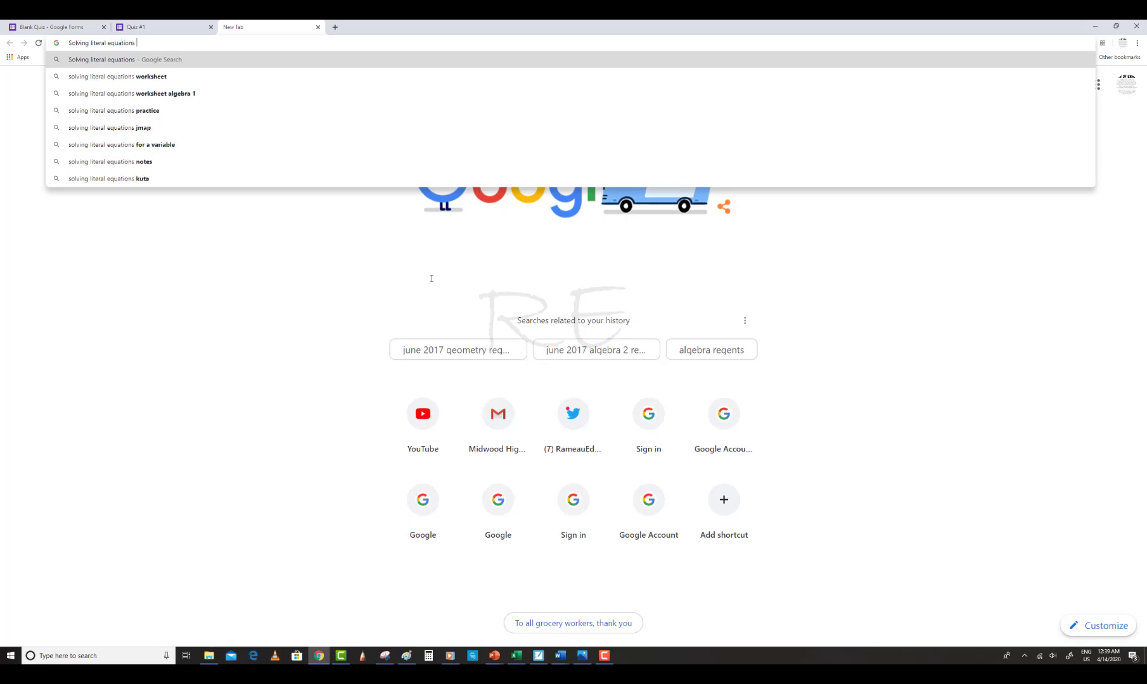
type("mul")
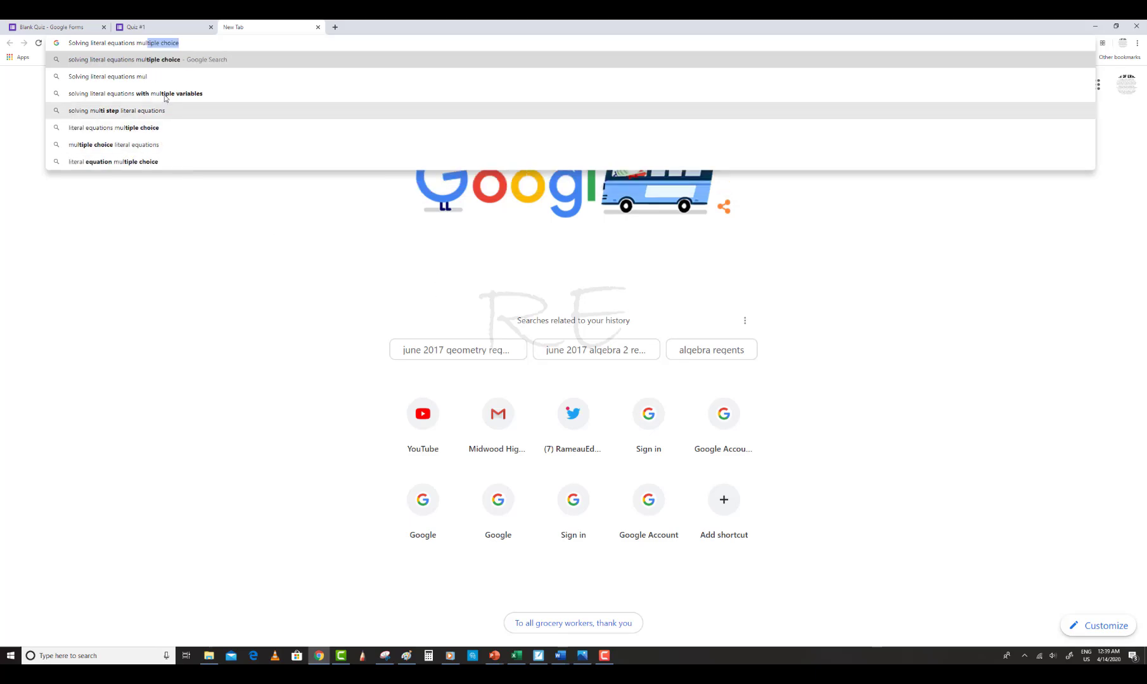
left_click(167, 60)
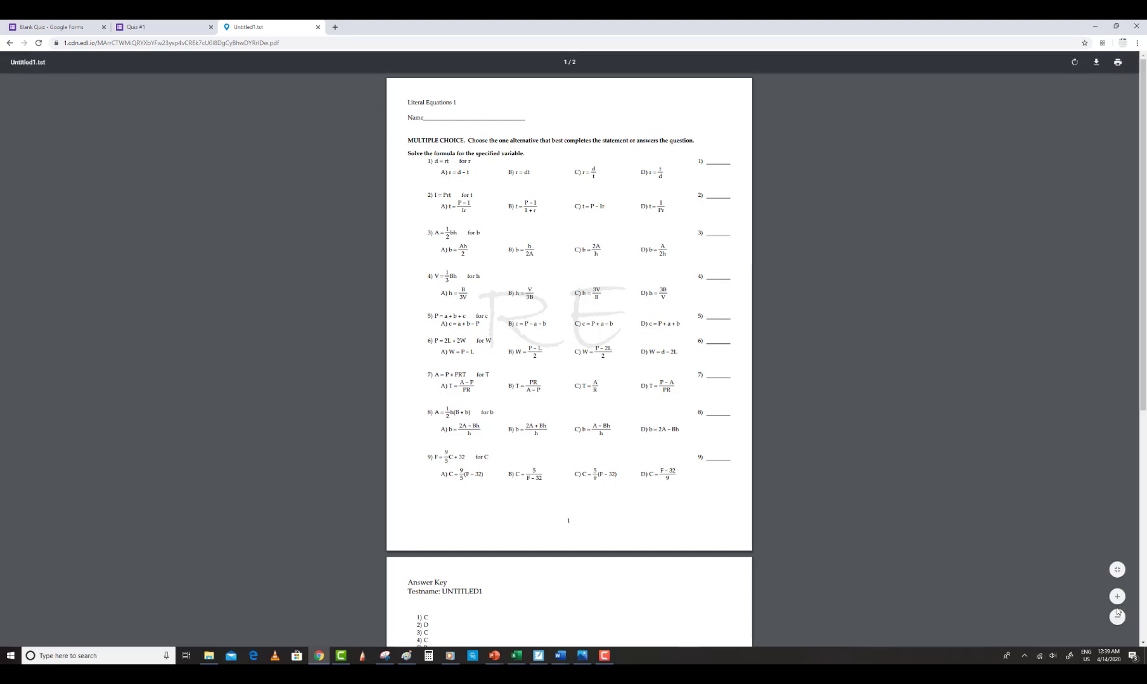
Zoom into the worksheet and snip the first question with its four answer choices
left_click(1118, 597)
left_click(1118, 598)
left_click(1117, 597)
left_click(1117, 597)
left_click(1117, 598)
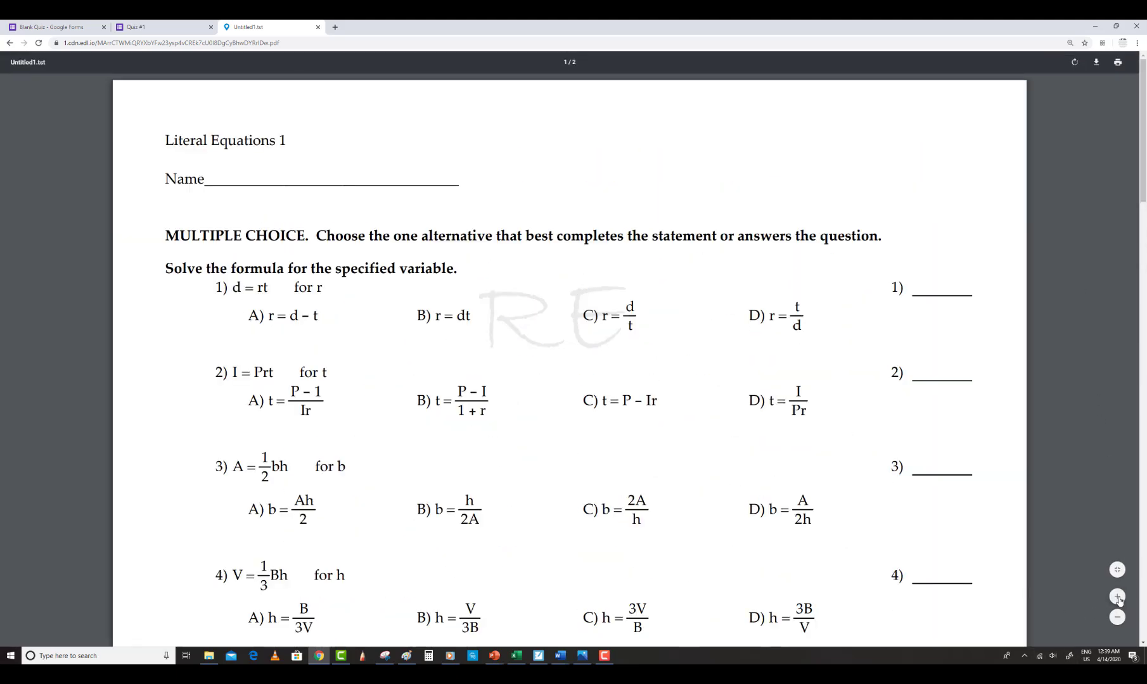
left_click(1118, 598)
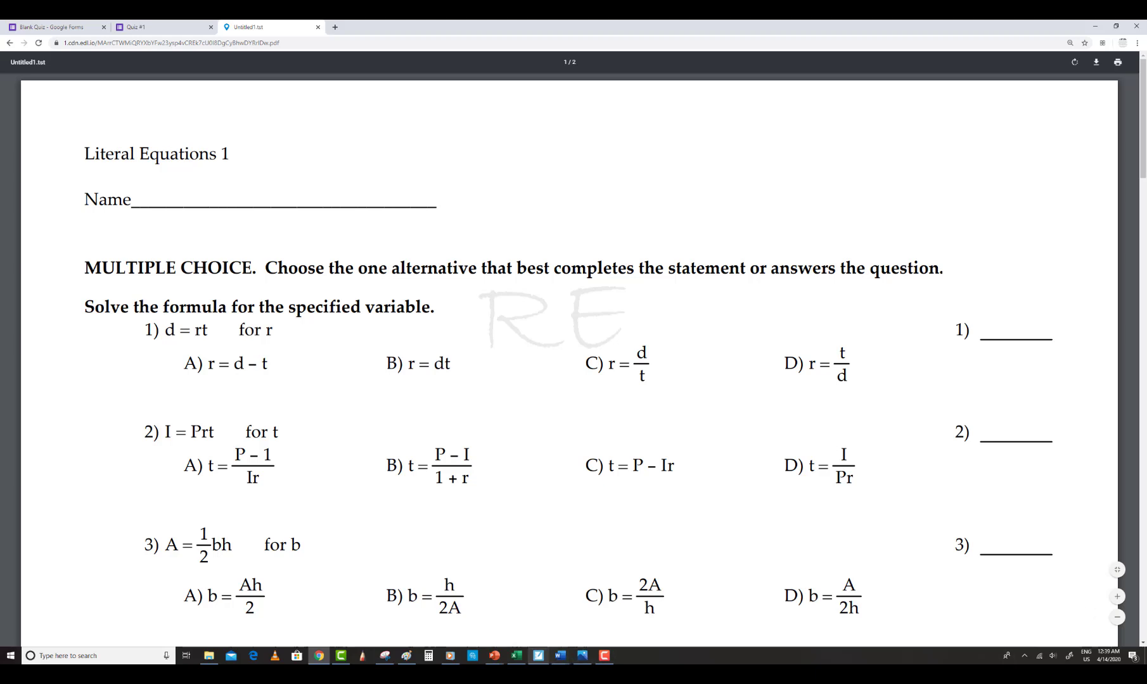
left_click(384, 658)
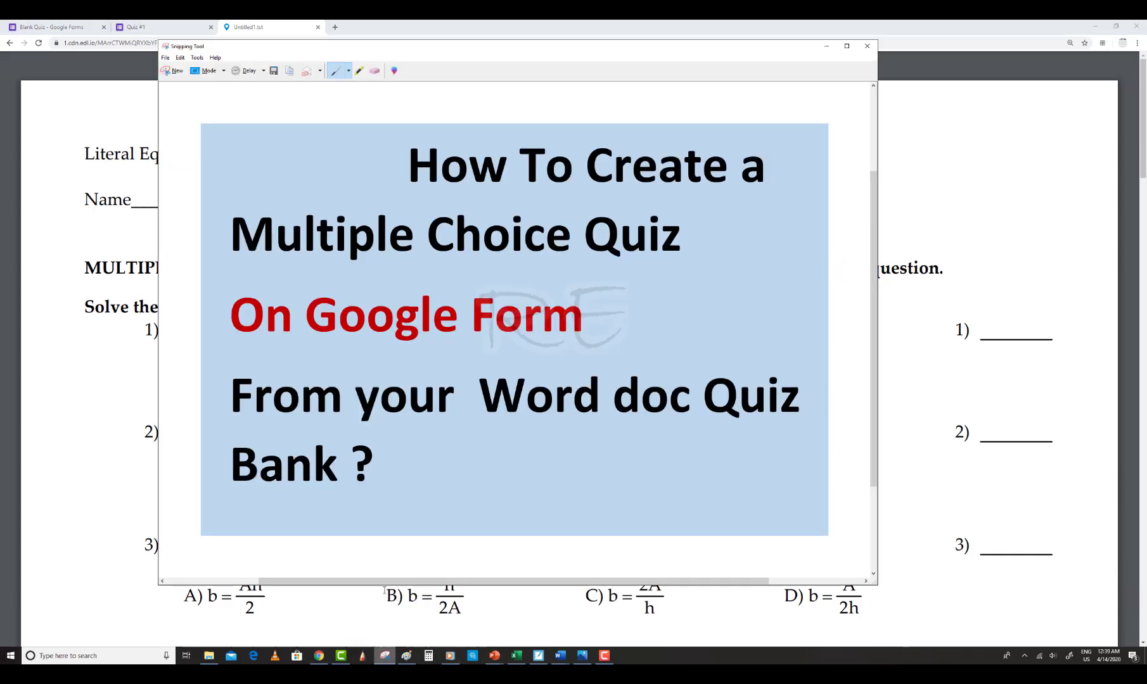
left_click(174, 72)
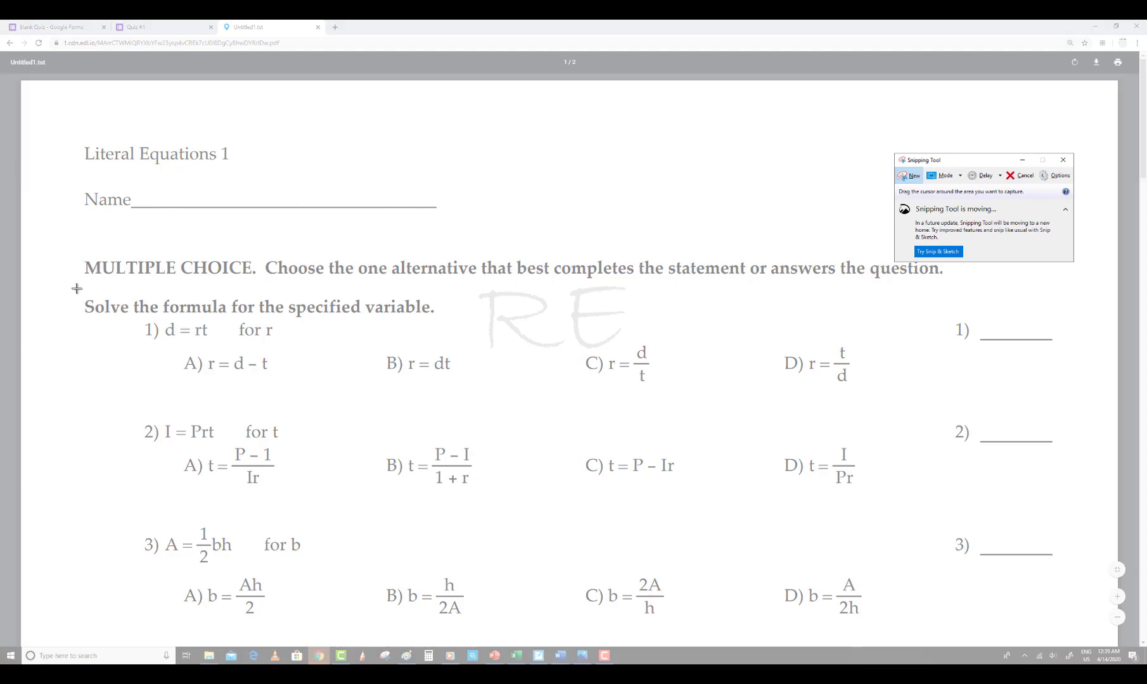
left_click_drag(78, 288, 410, 403)
left_click_drag(567, 409, 860, 393)
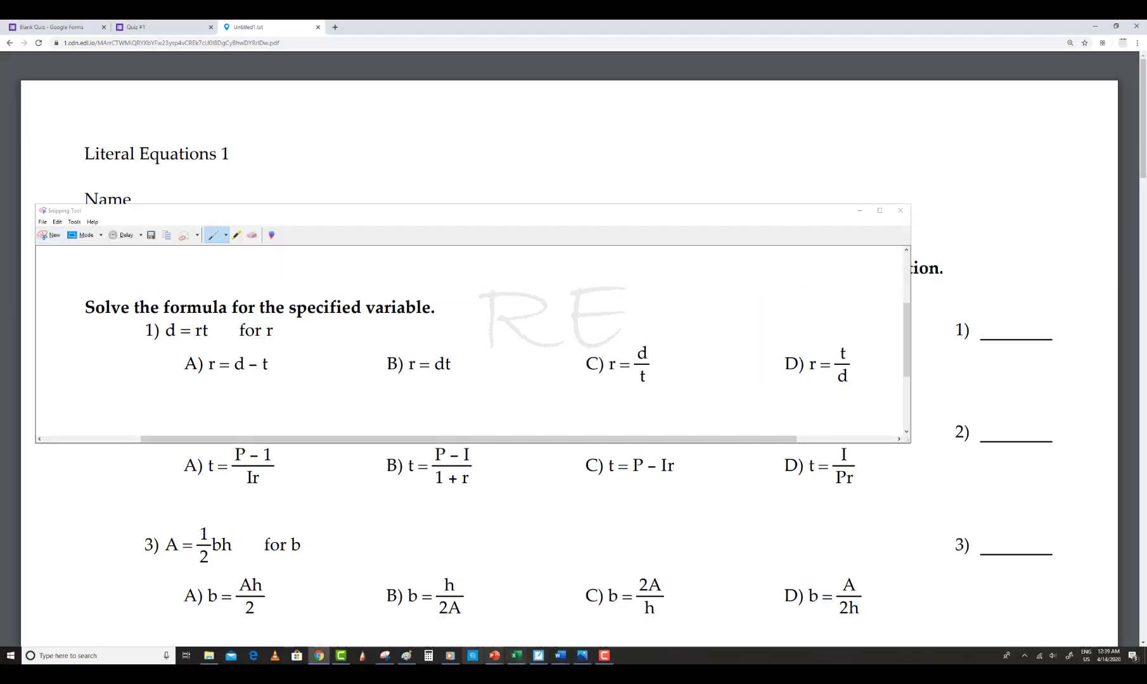
Clear the previous question from the Paint canvas
left_click(406, 656)
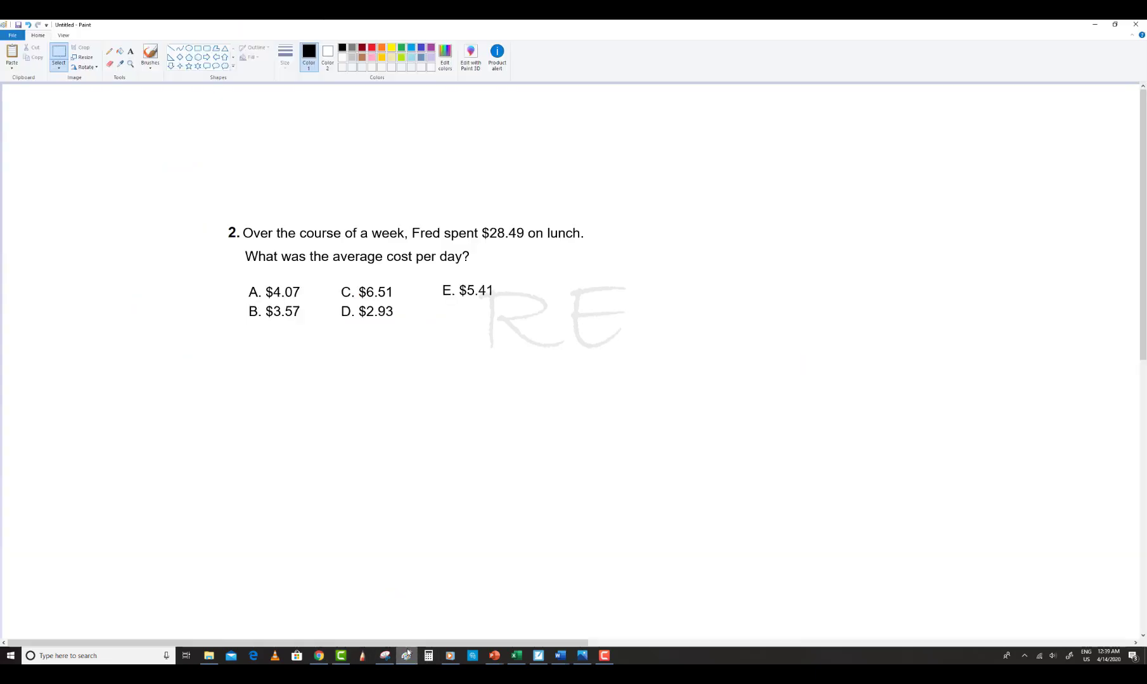
left_click_drag(216, 206, 617, 349)
key("Delete")
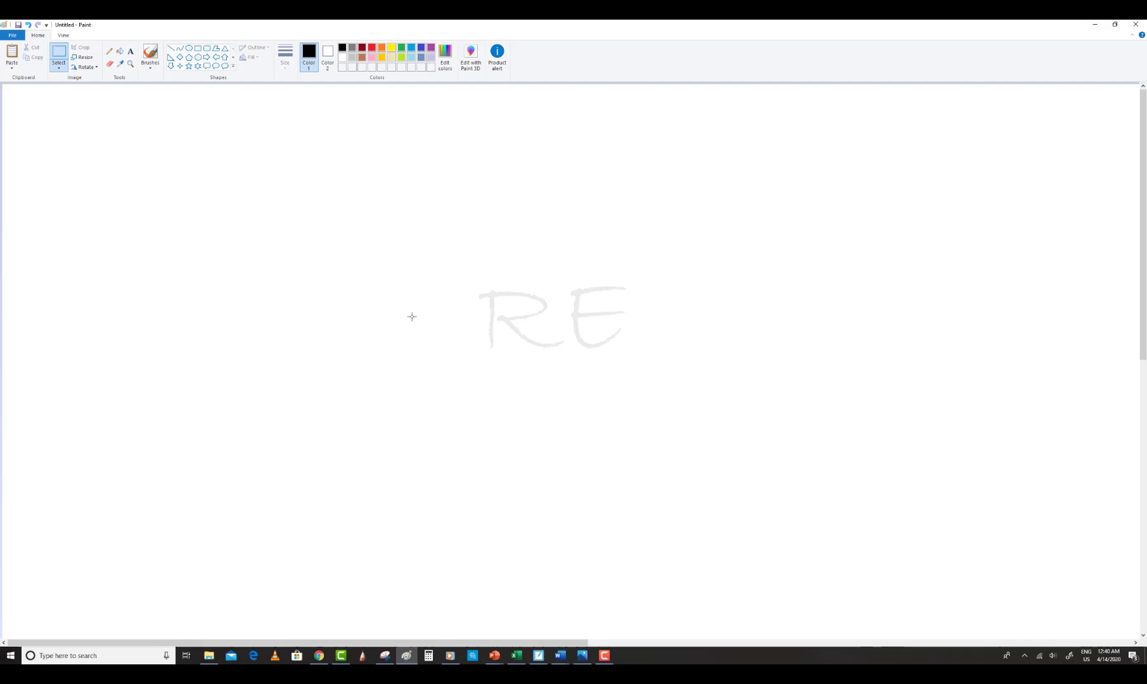
Paste the snipped question onto the canvas, position it, and delete its "Solve the formula for the specified variable." heading
left_click(12, 54)
left_click_drag(184, 143, 244, 315)
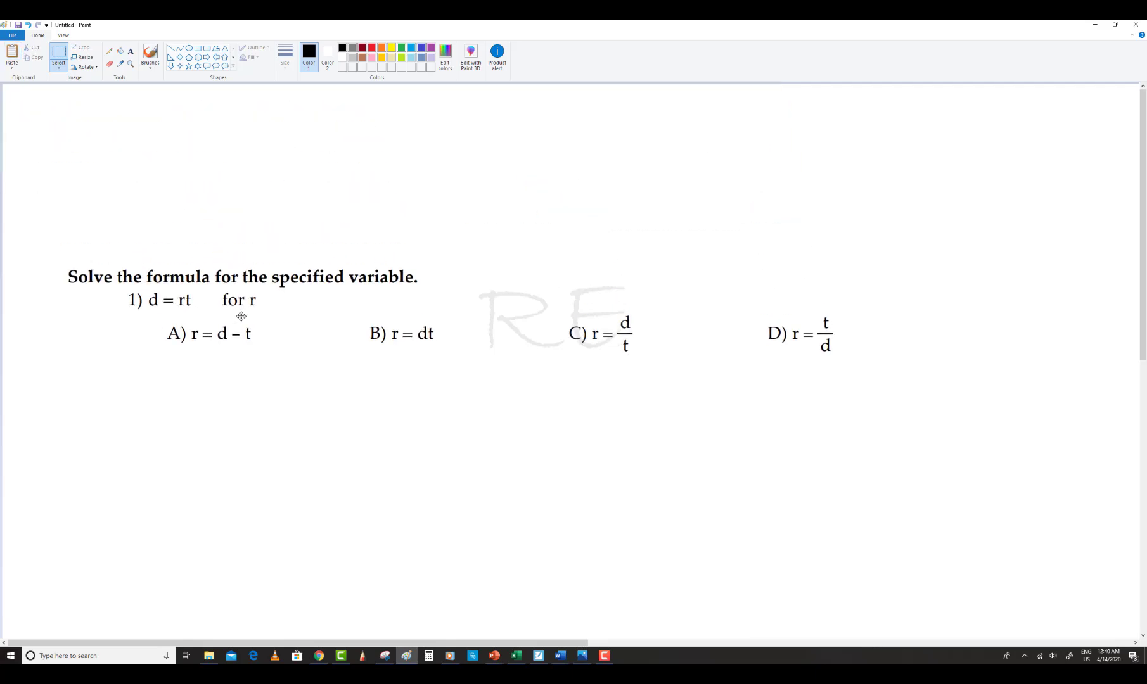
left_click(196, 229)
left_click_drag(56, 250, 445, 292)
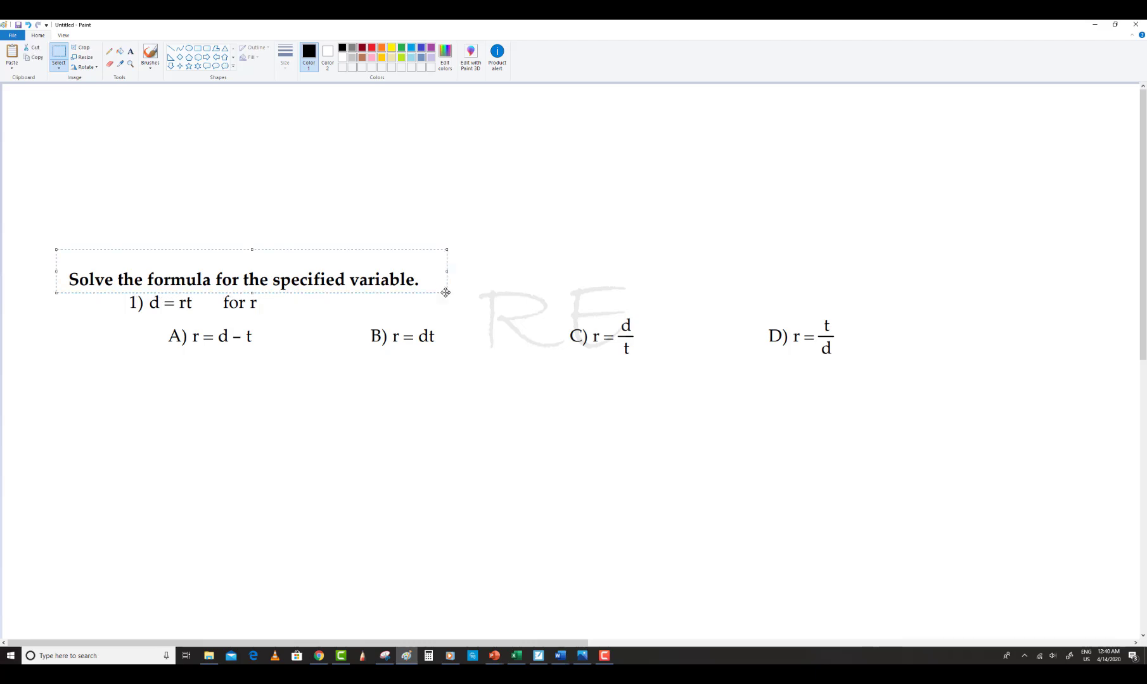
key("Delete")
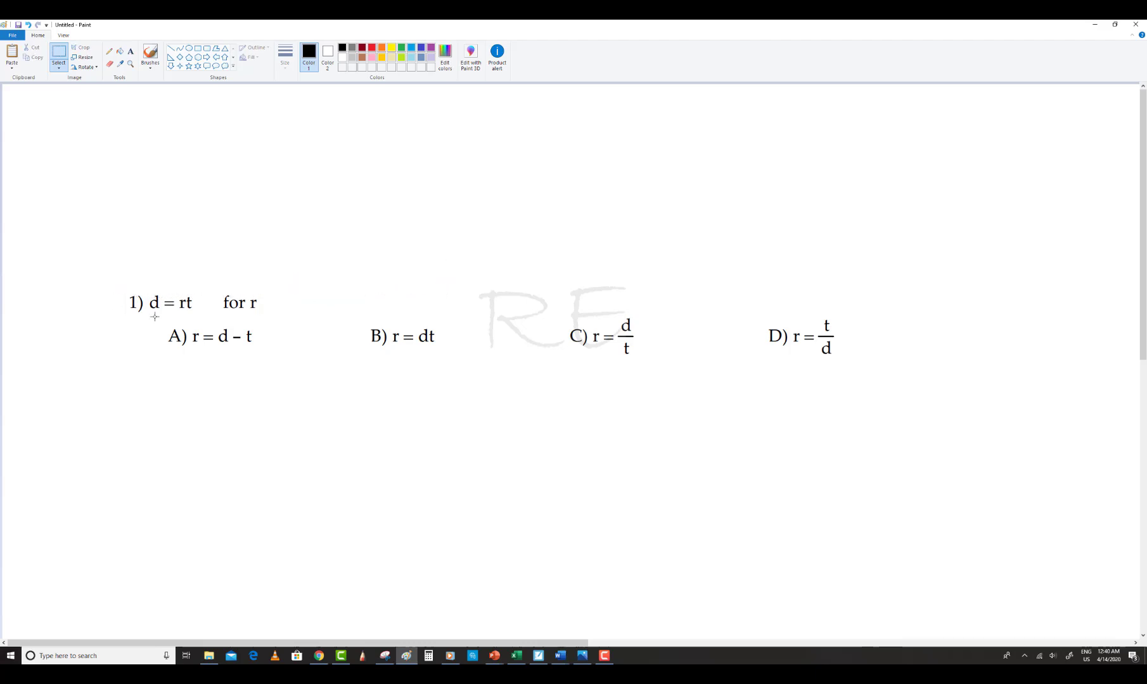
Rearrange the answer choices into two rows, with A and B above C and D
left_click_drag(154, 316, 427, 353)
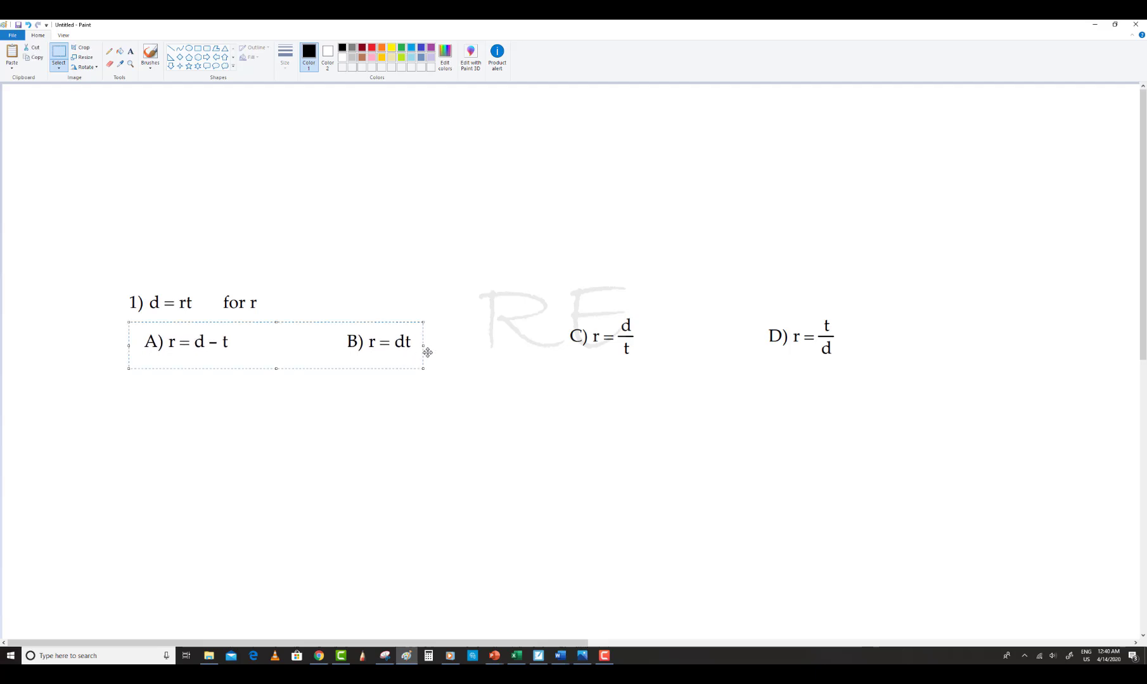
left_click(548, 309)
left_click_drag(557, 301, 377, 420)
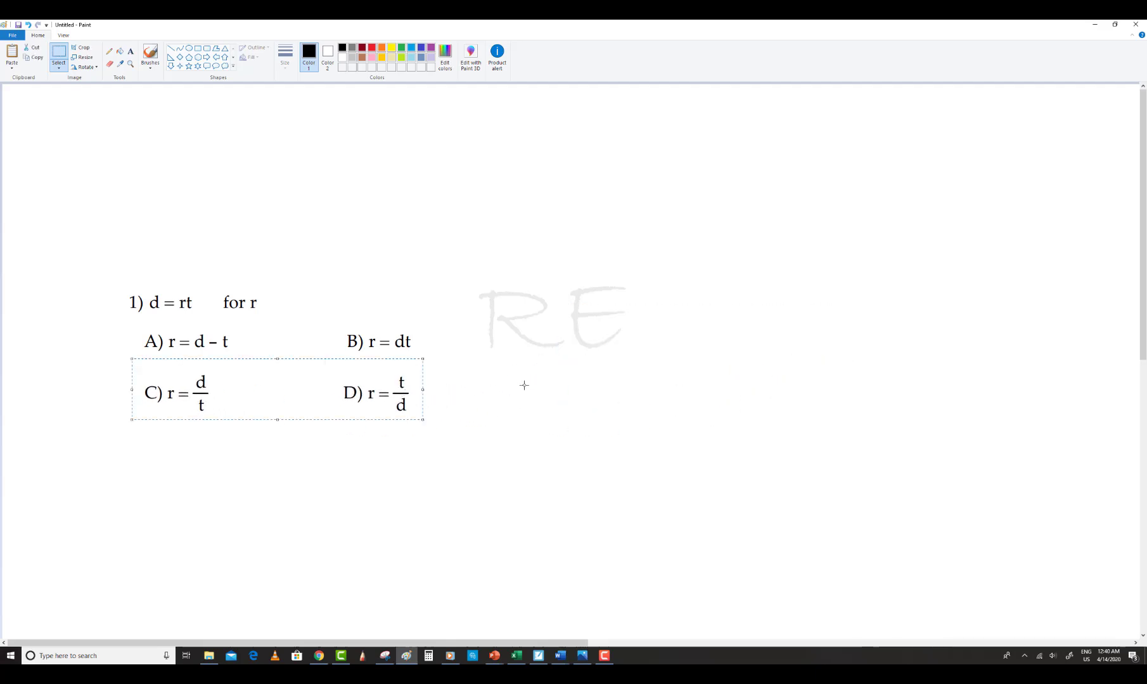
left_click(524, 385)
Shift the question line right, erase its number 1, and add a bold number 2 with the Text tool
left_click_drag(121, 285, 261, 306)
left_click(604, 349)
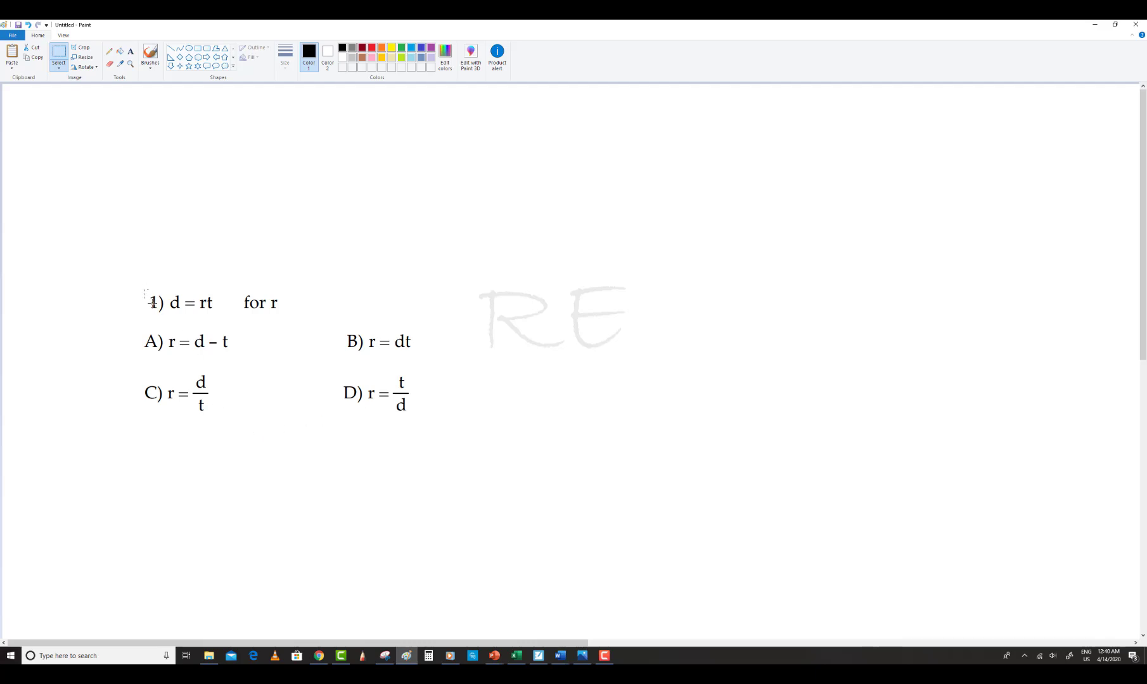
left_click_drag(159, 311, 158, 312)
key("Delete")
left_click(131, 52)
left_click_drag(129, 292, 147, 316)
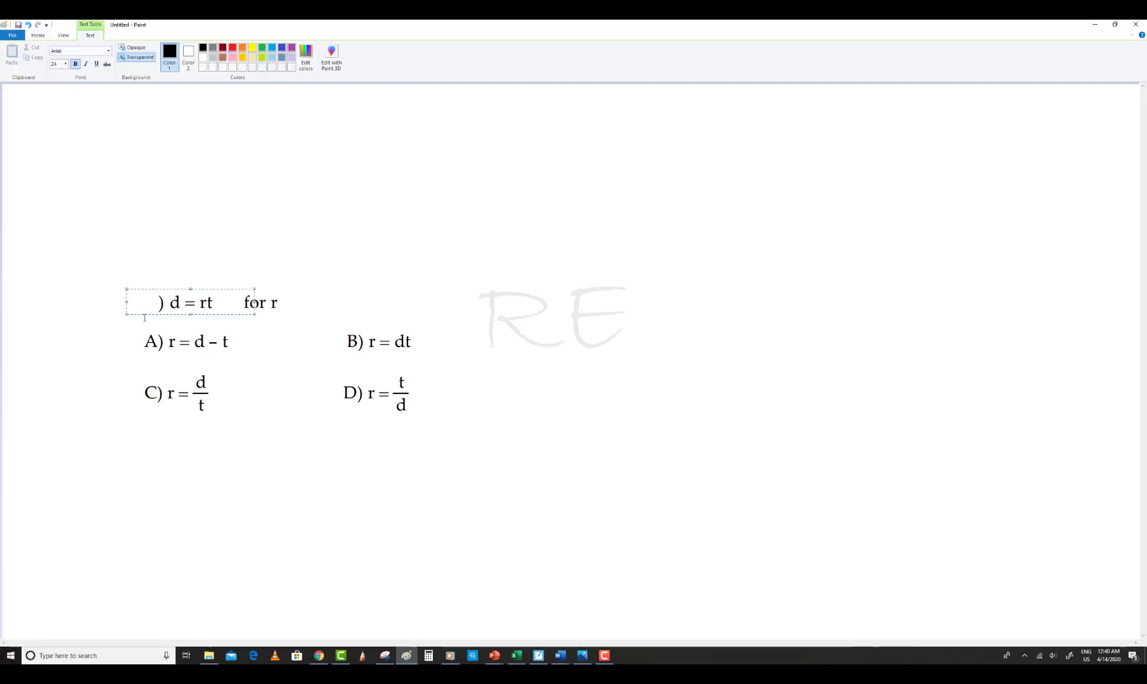
type("2.")
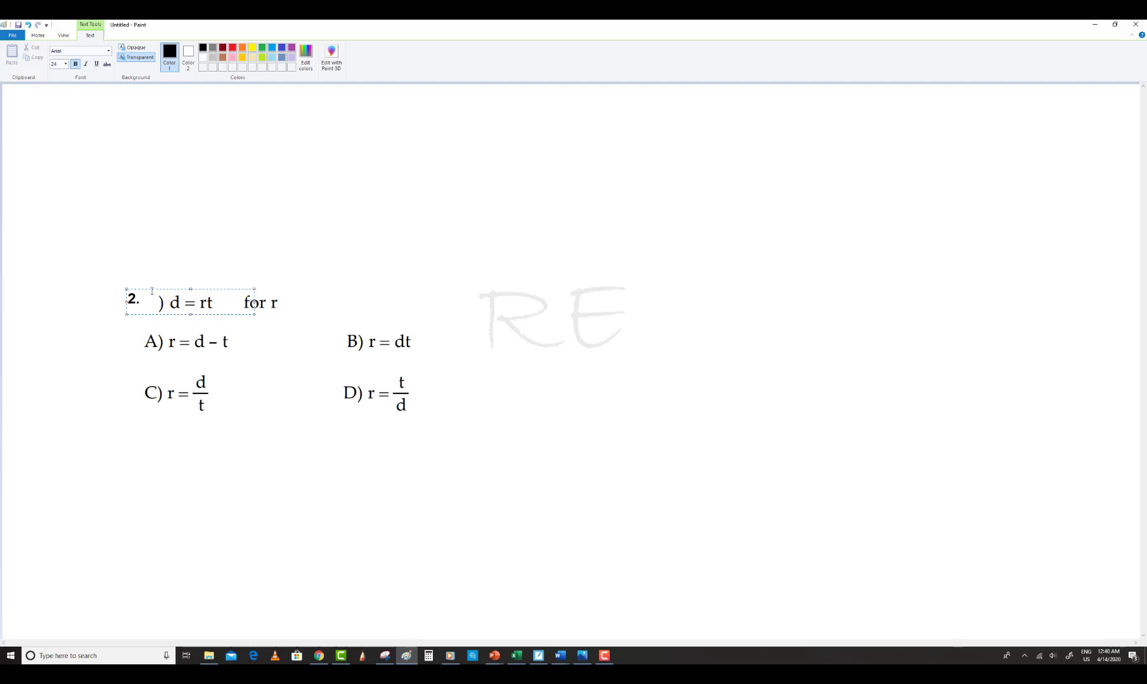
left_click_drag(156, 289, 170, 290)
left_click(267, 245)
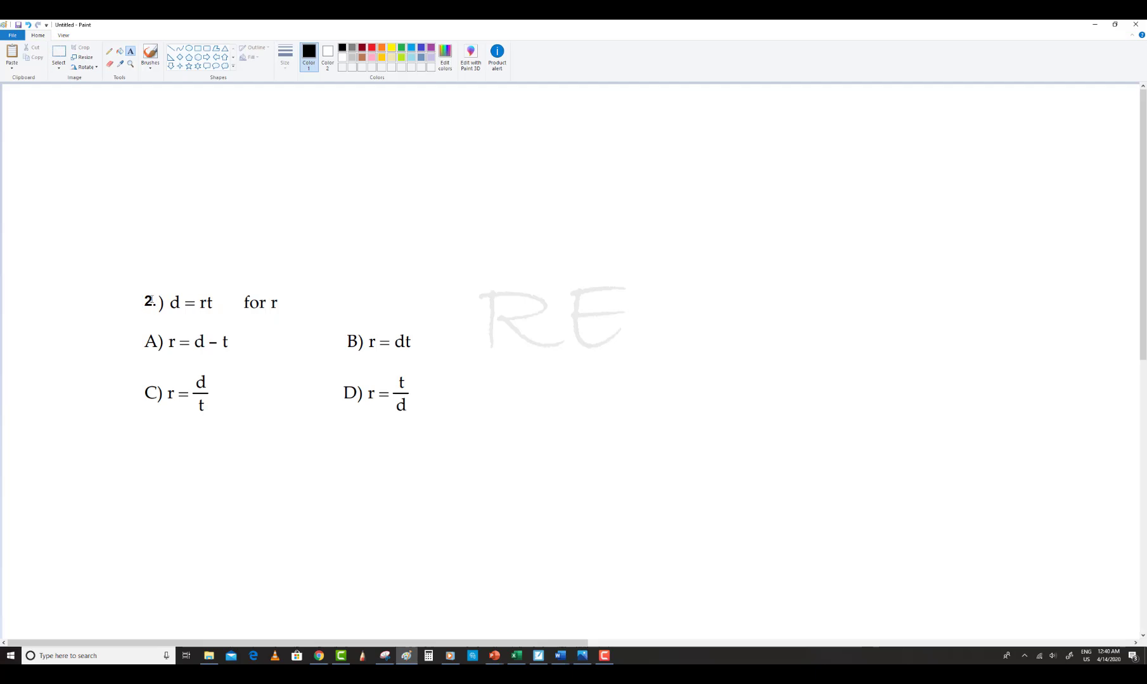
Delete the leftover parenthesis after the question number 2 and tidy the line
left_click(58, 55)
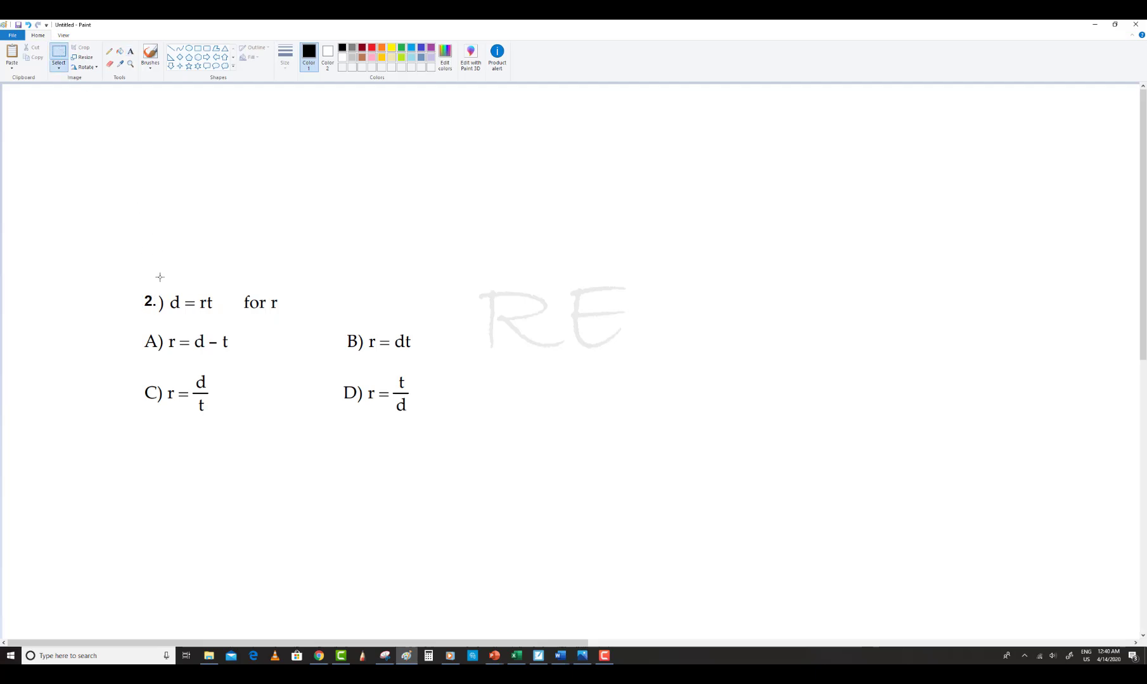
left_click_drag(157, 291, 166, 318)
key("Delete")
left_click_drag(272, 310, 271, 307)
left_click(384, 304)
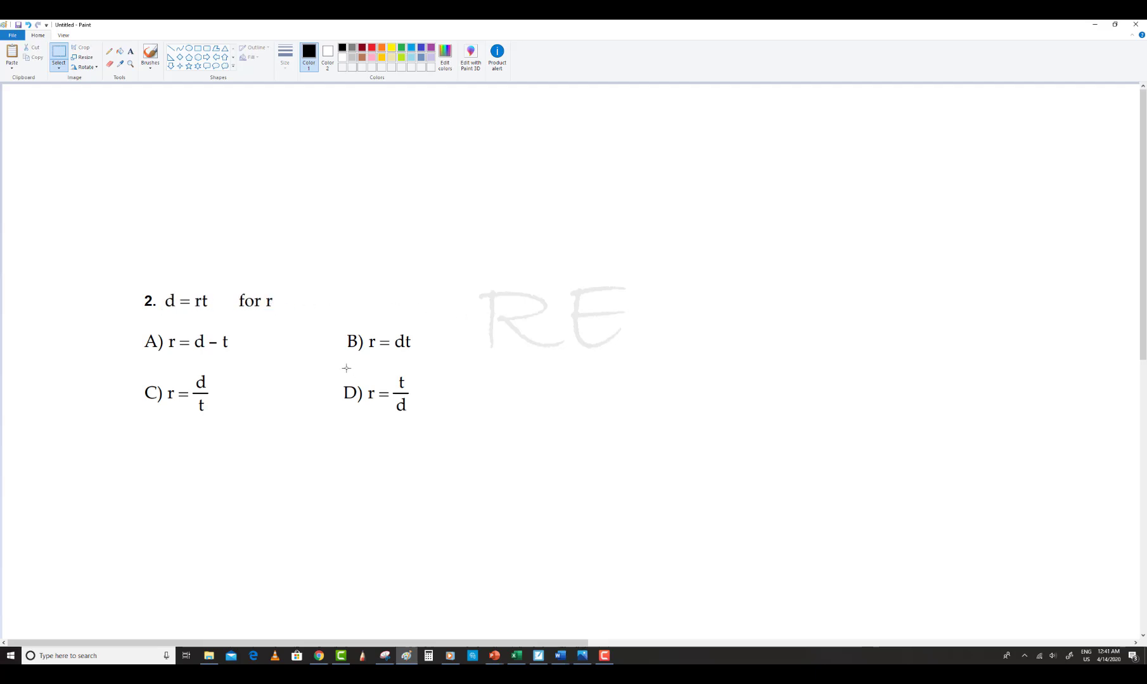
Move the B and D answer choices closer to the A and C choices
left_click_drag(333, 365, 401, 397)
left_click(471, 392)
left_click_drag(339, 327, 447, 435)
left_click_drag(425, 394, 405, 396)
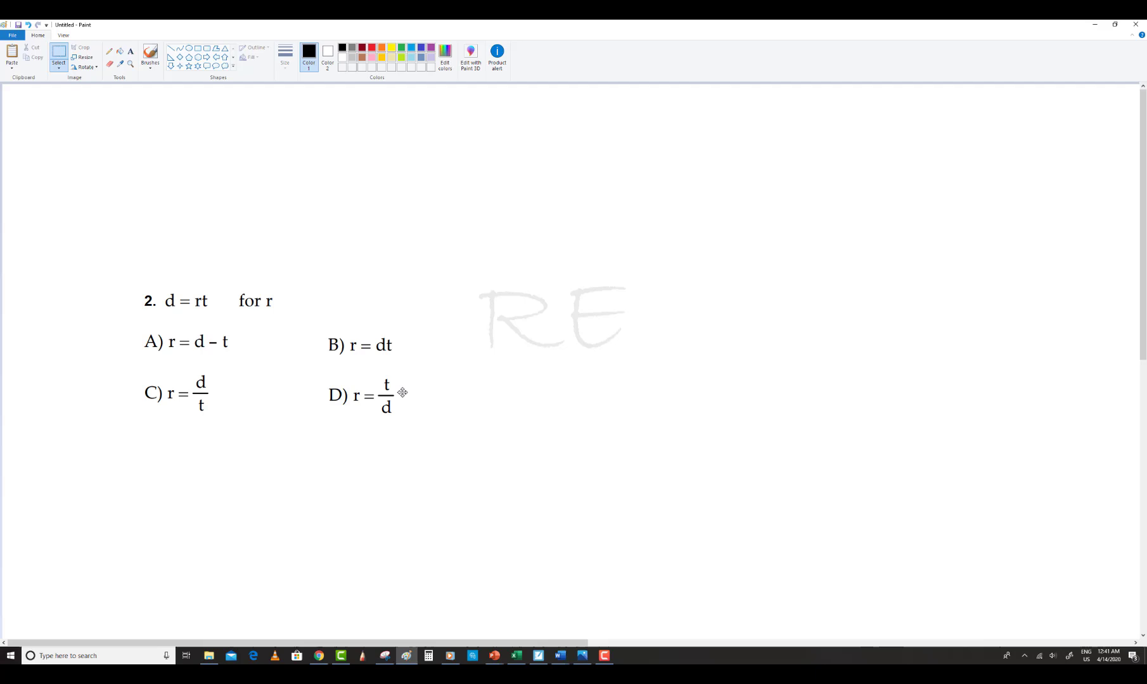
left_click(546, 381)
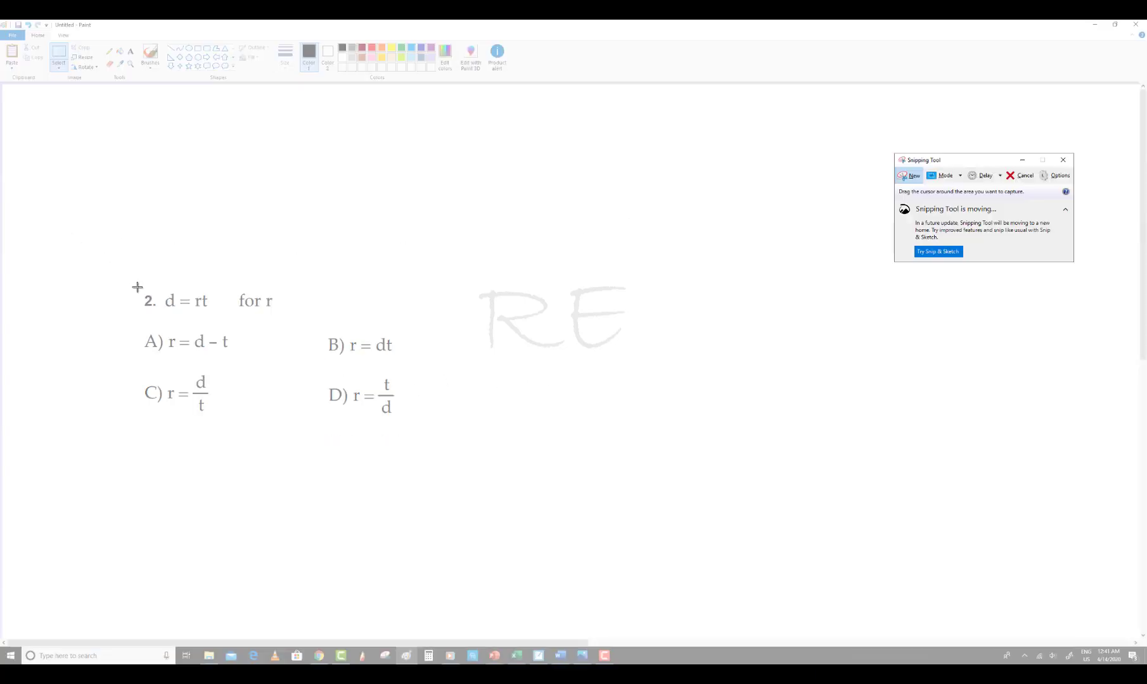
Snip the edited question and save it as a JPEG file named Capture on the Desktop
left_click_drag(137, 286, 407, 423)
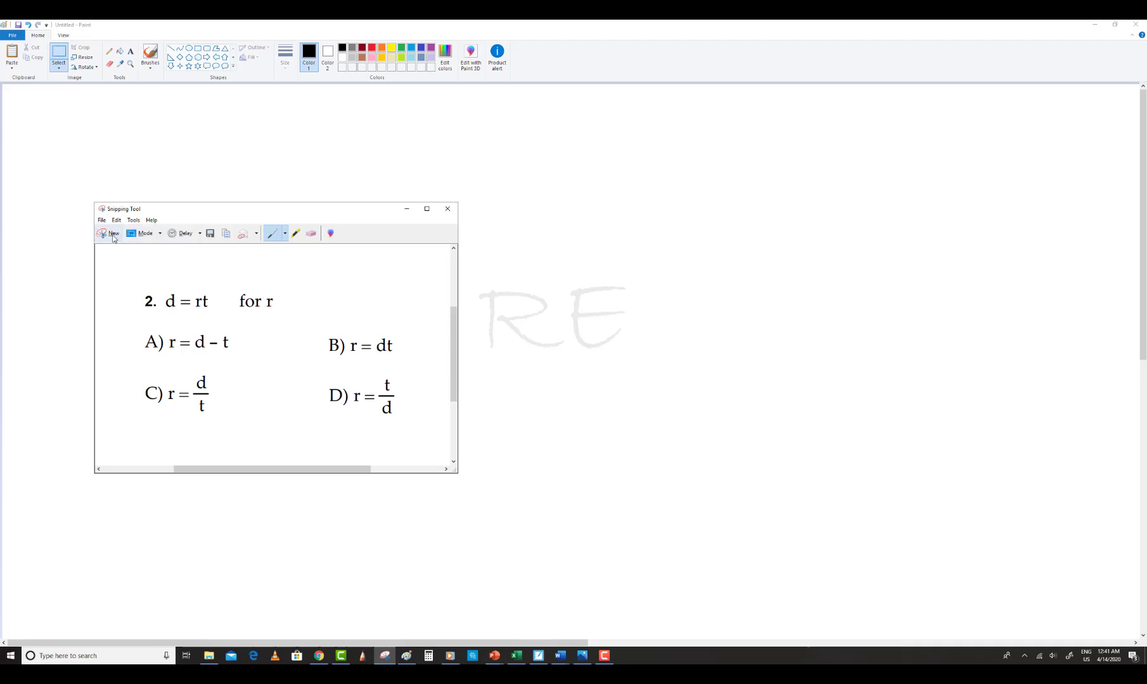
left_click(102, 220)
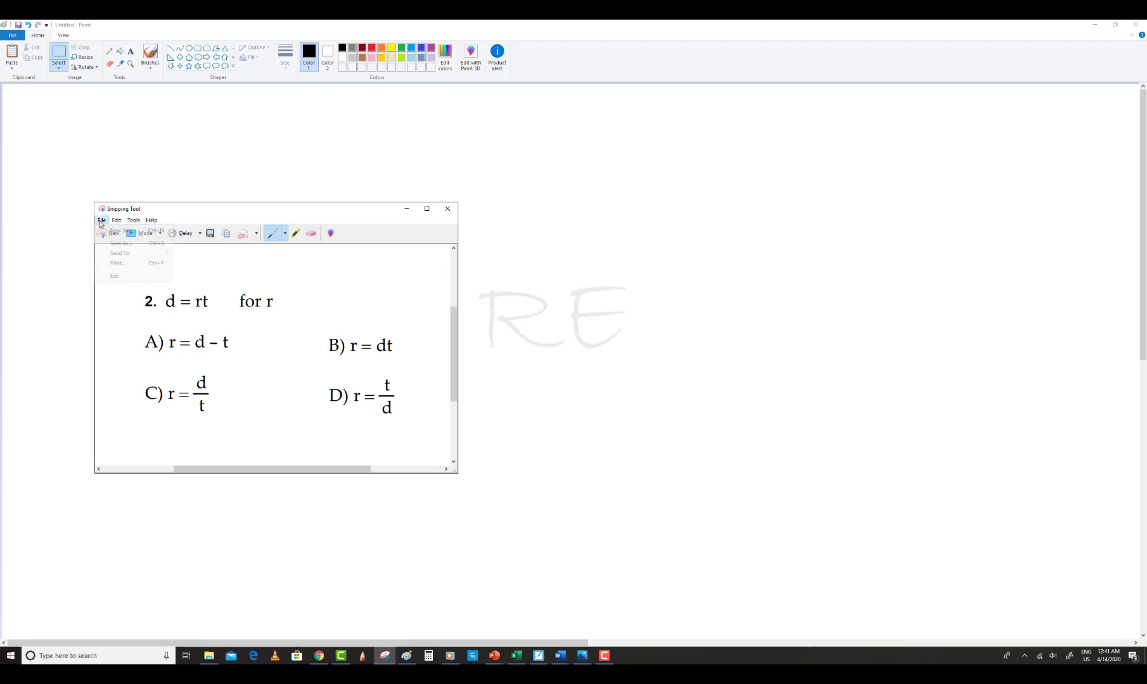
left_click(116, 245)
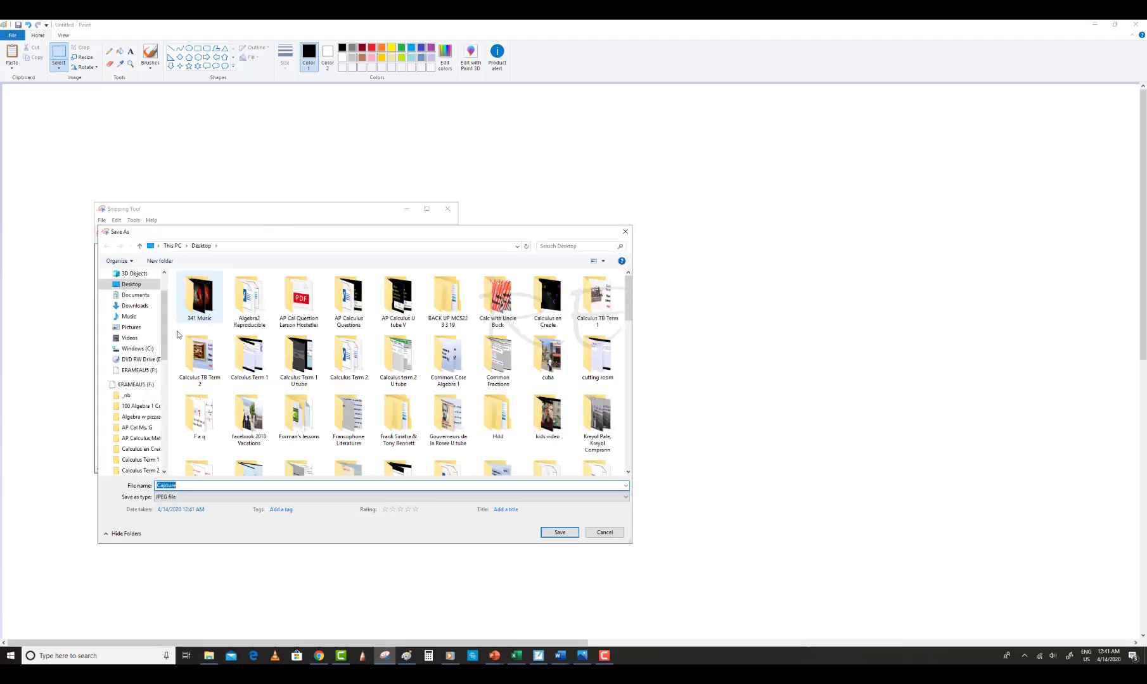
left_click(177, 485)
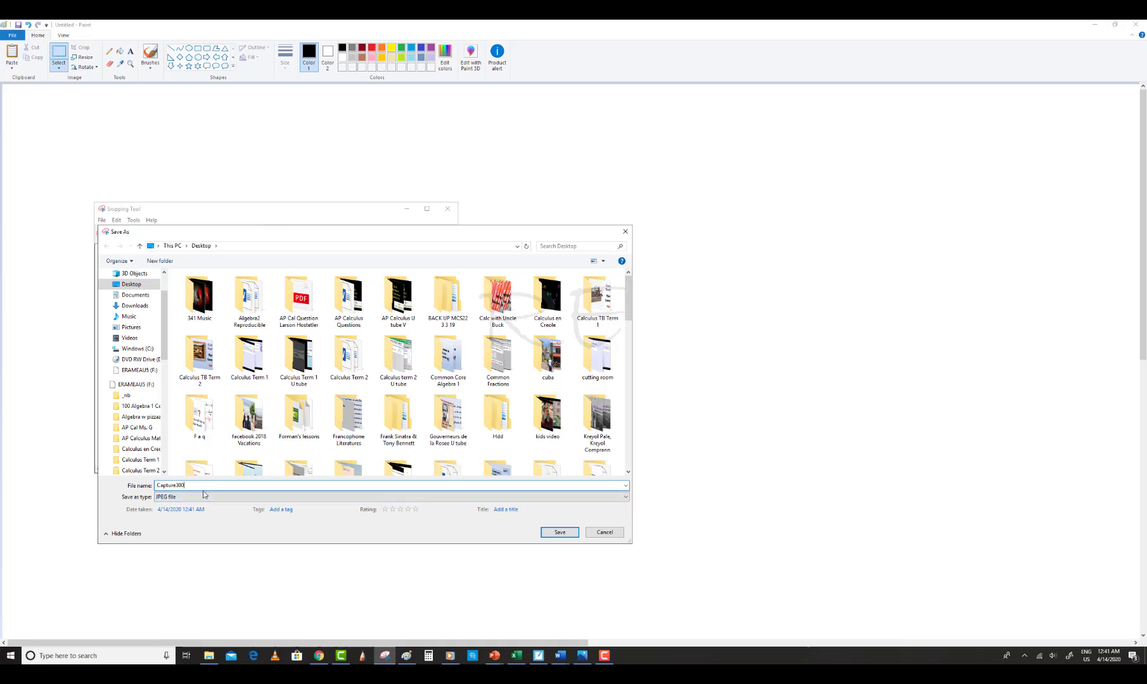
left_click(561, 533)
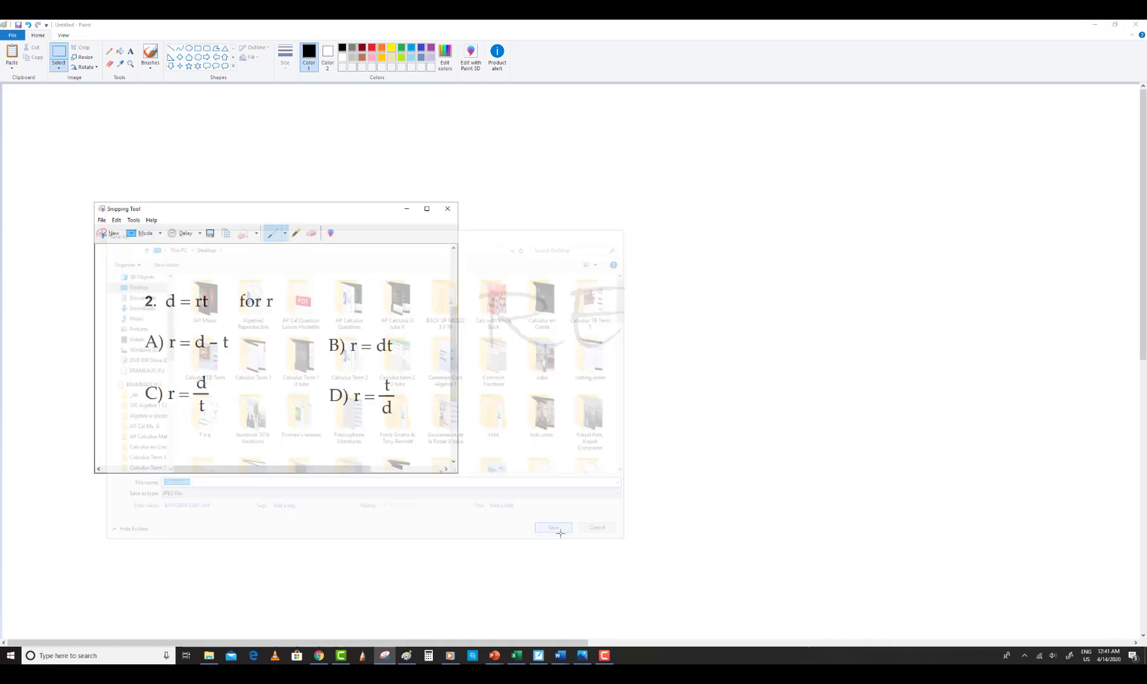
Switch to the Blank Quiz form editor and insert the snipped question 2 image into the new question
left_click(320, 659)
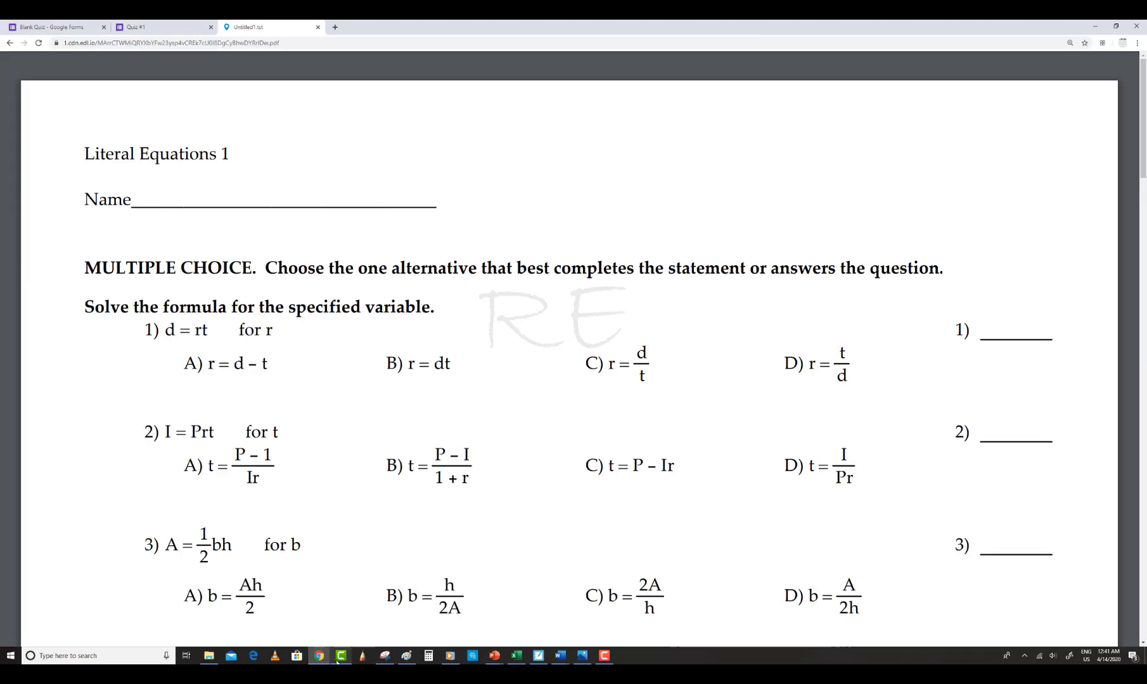
left_click(130, 28)
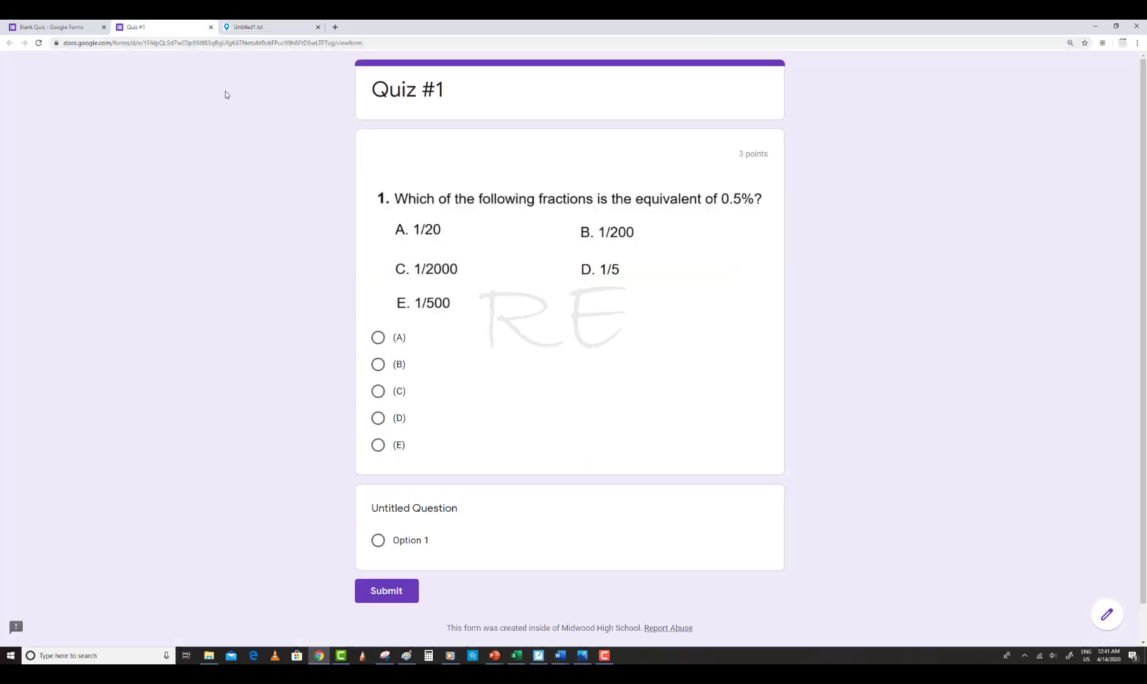
left_click(51, 27)
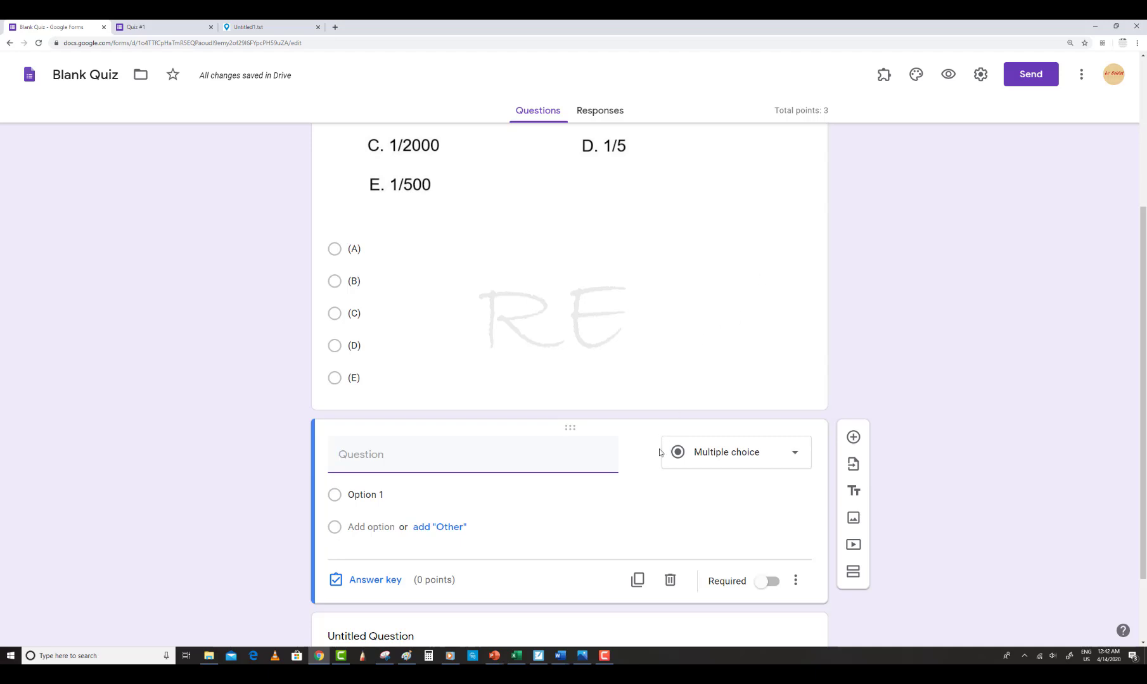
mouse_move(639, 458)
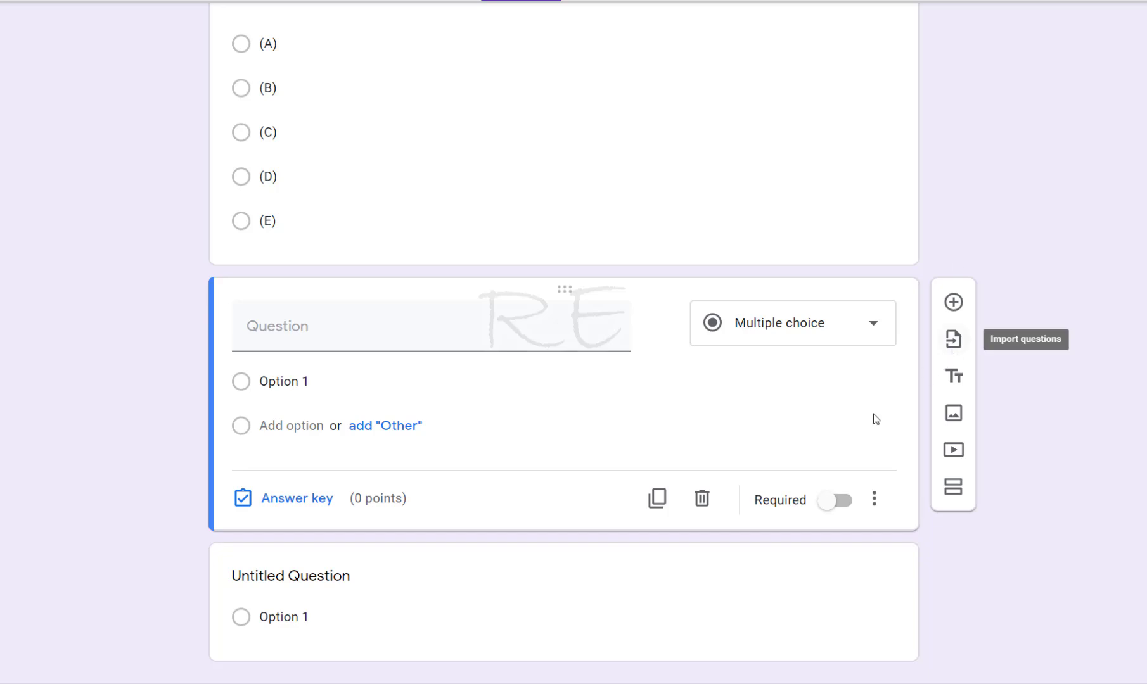
mouse_move(627, 335)
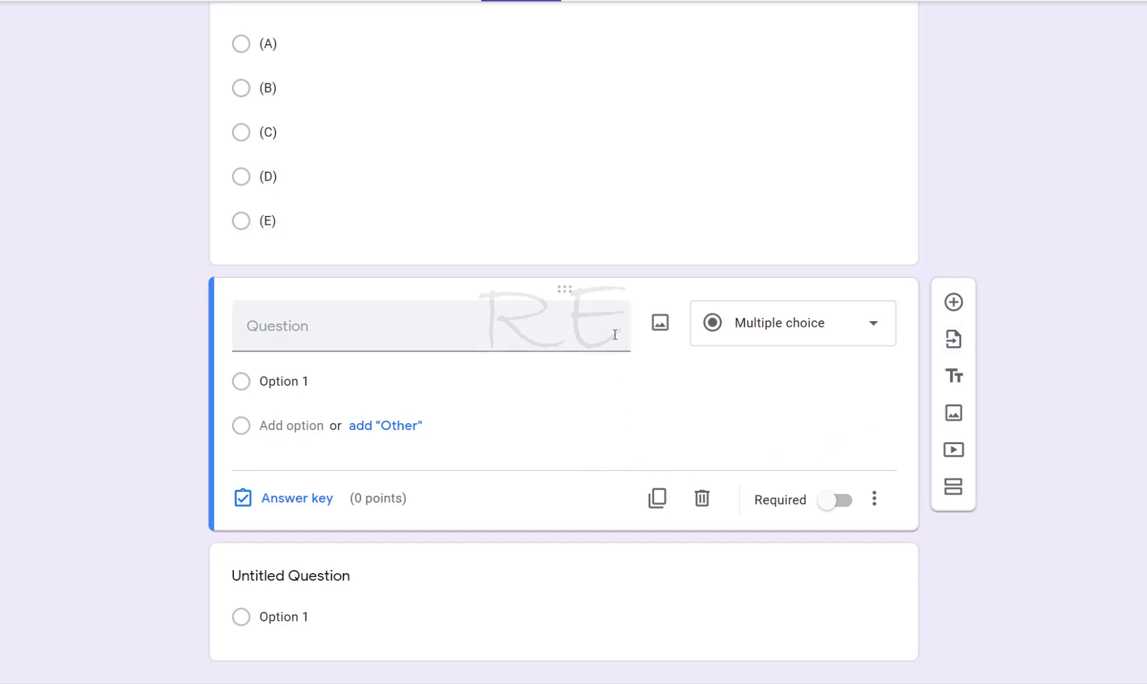
left_click(661, 326)
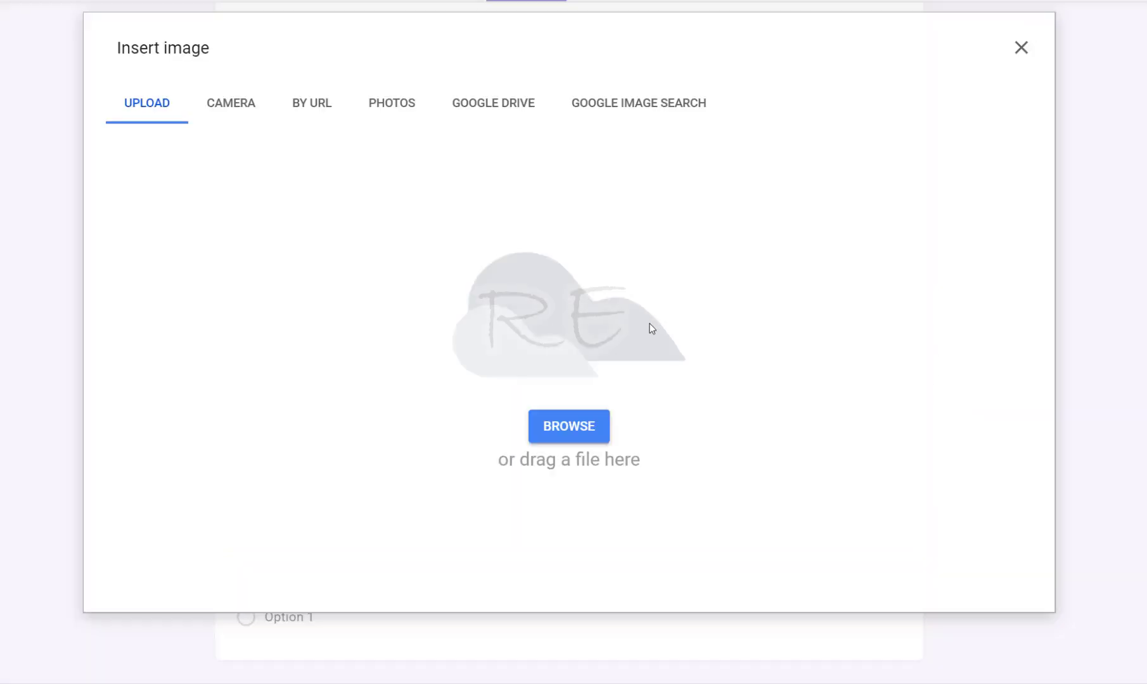
left_click(569, 423)
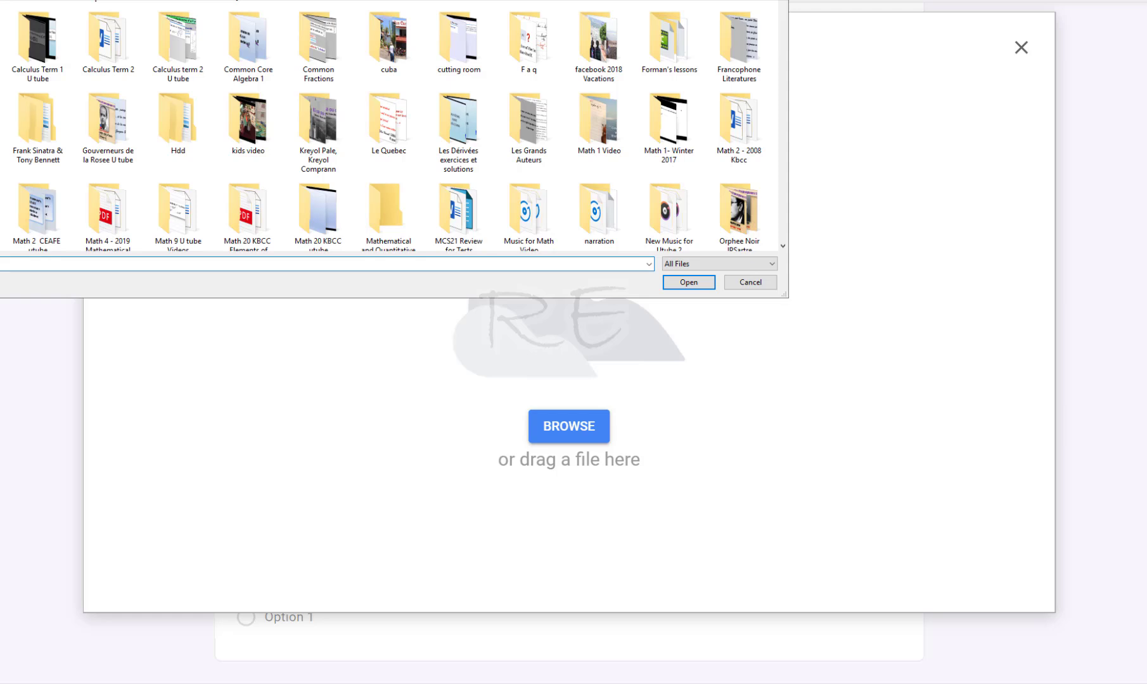
left_click_drag(784, 2, 798, 110)
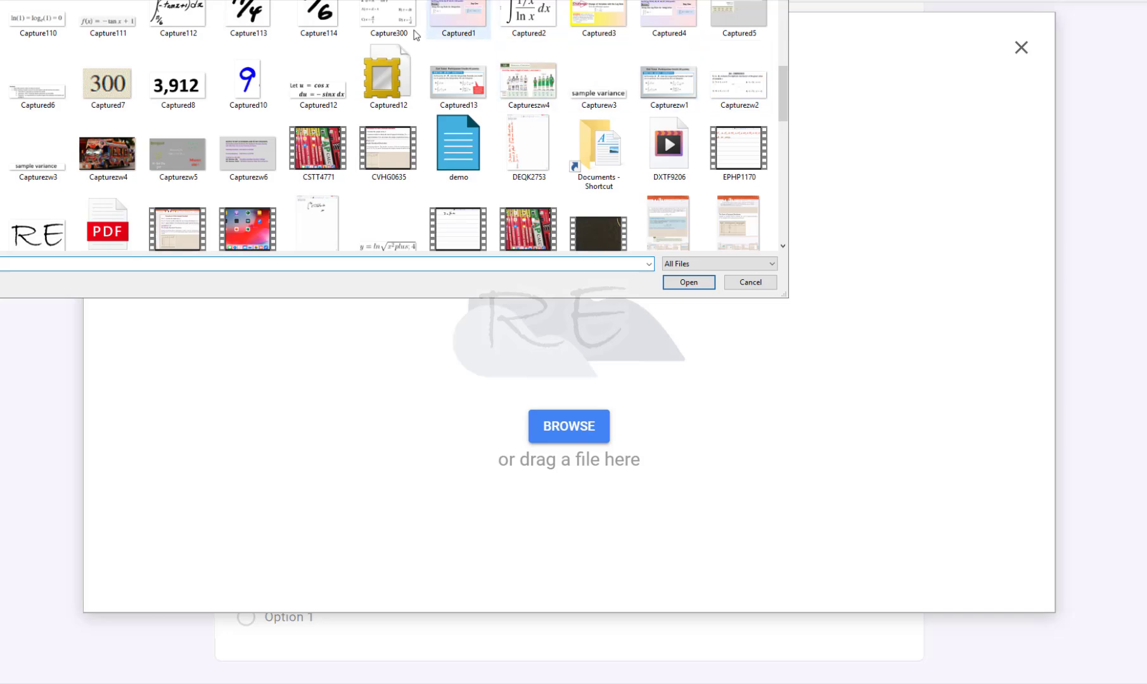
double_click(385, 19)
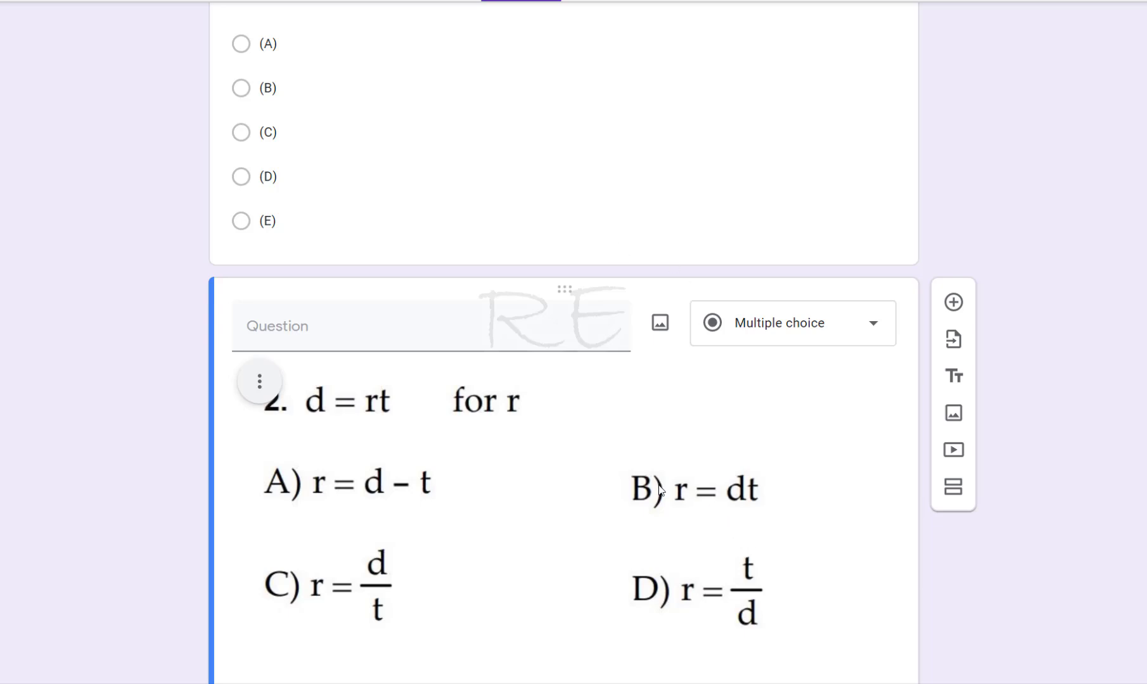
Label the question's four answer options (A), (B), (C) and (D)
scroll(659, 488, "down", 3)
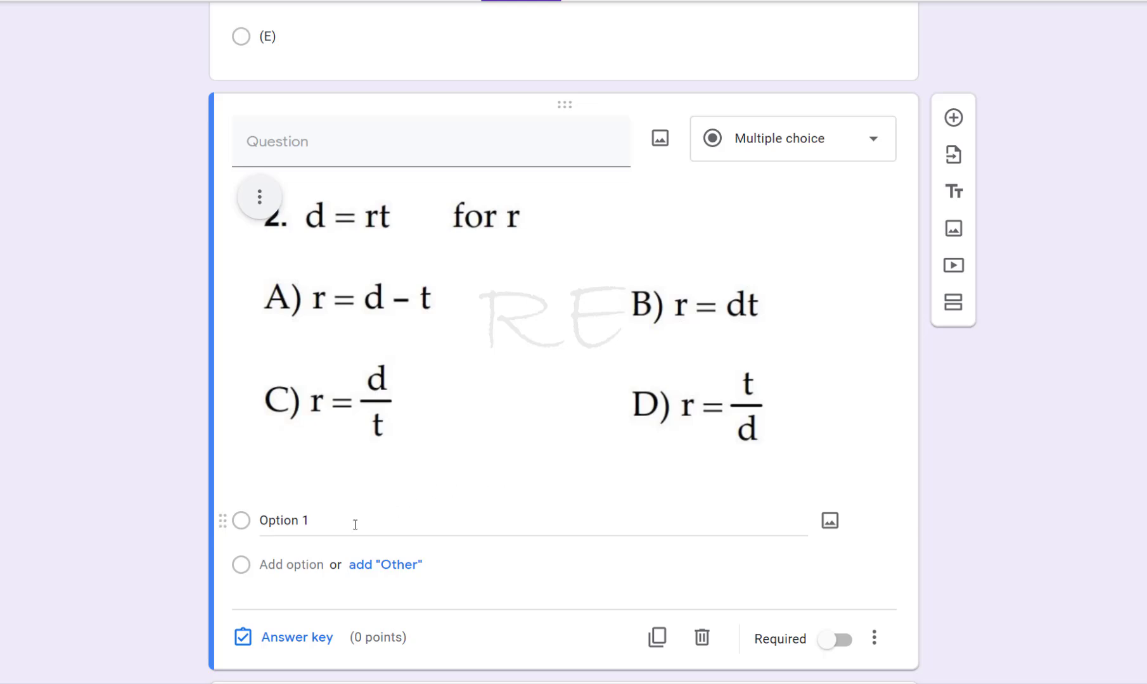
left_click(354, 525)
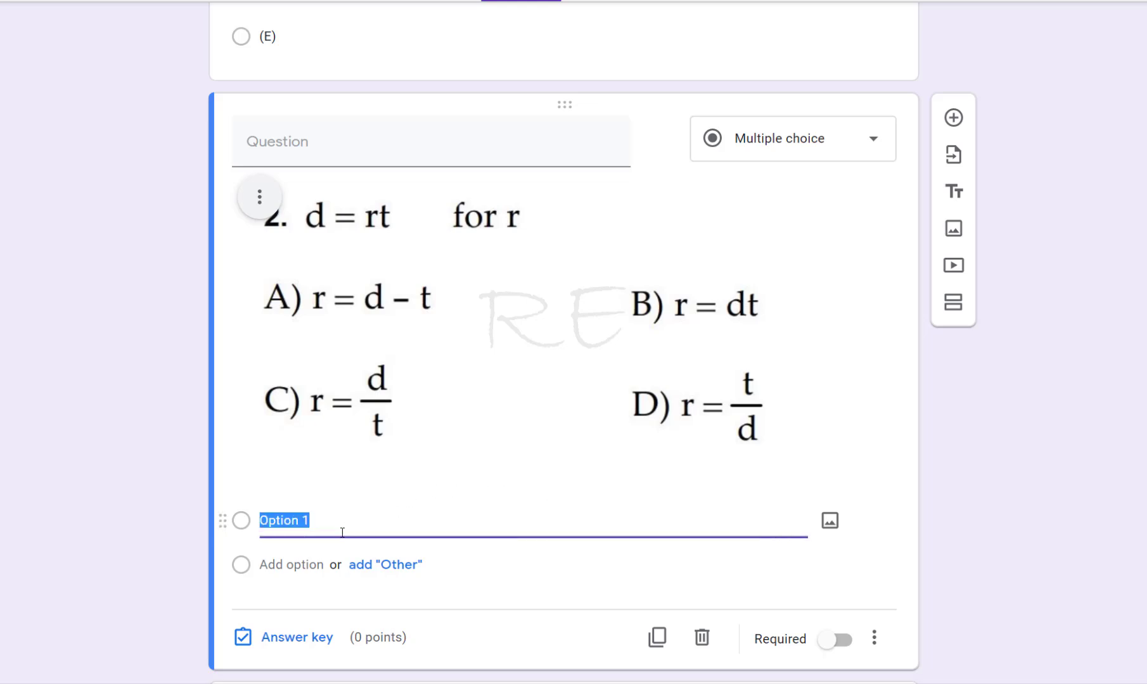
type("(A")
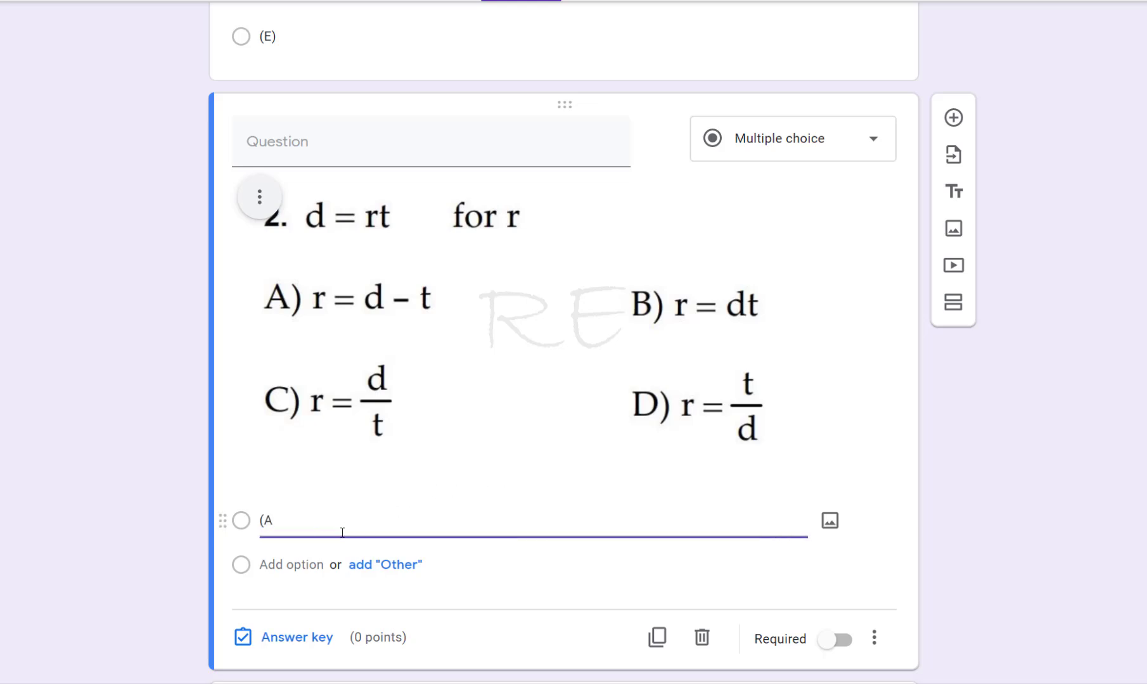
left_click(263, 564)
type("(")
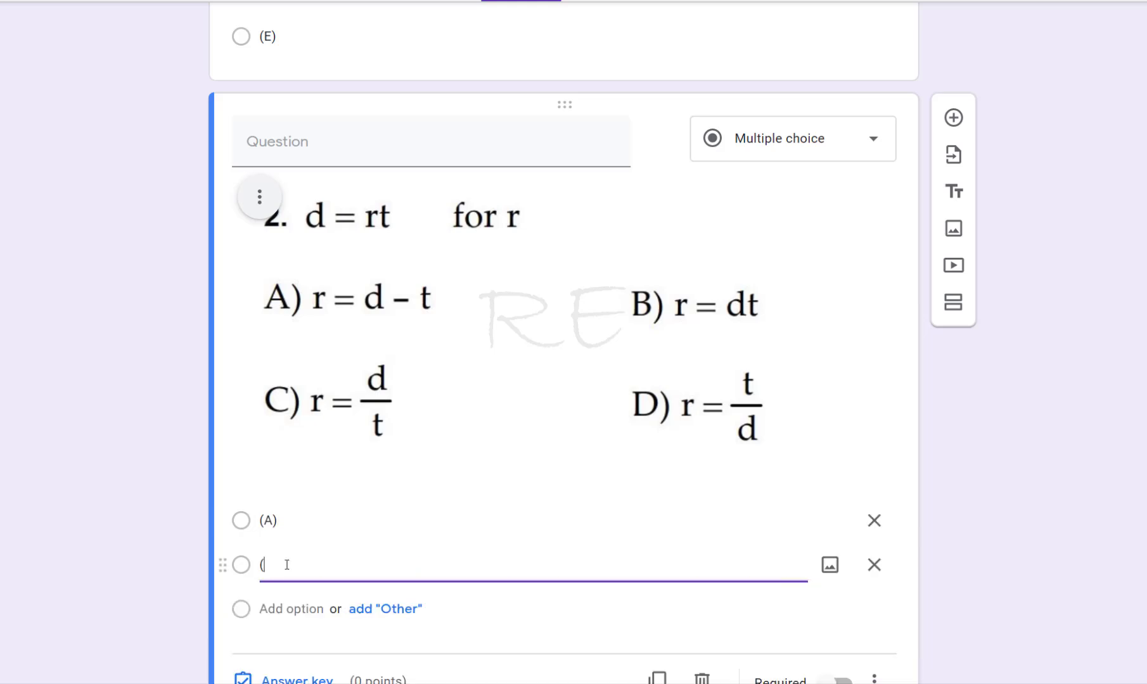
type("B")
left_click(264, 607)
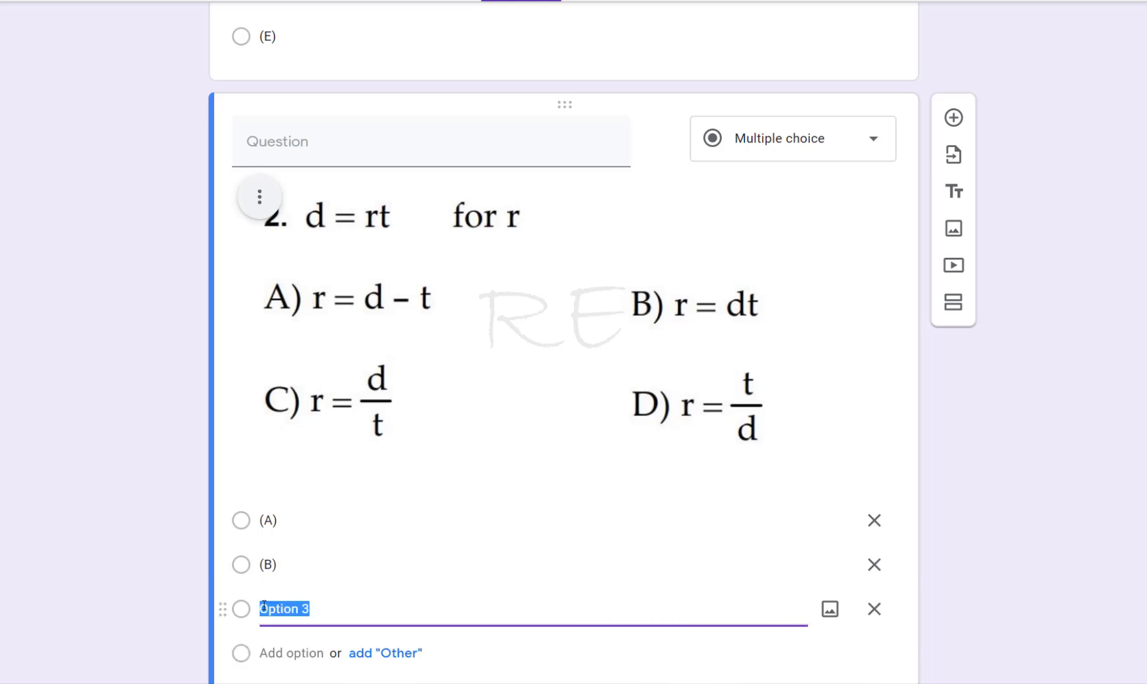
type("(C")
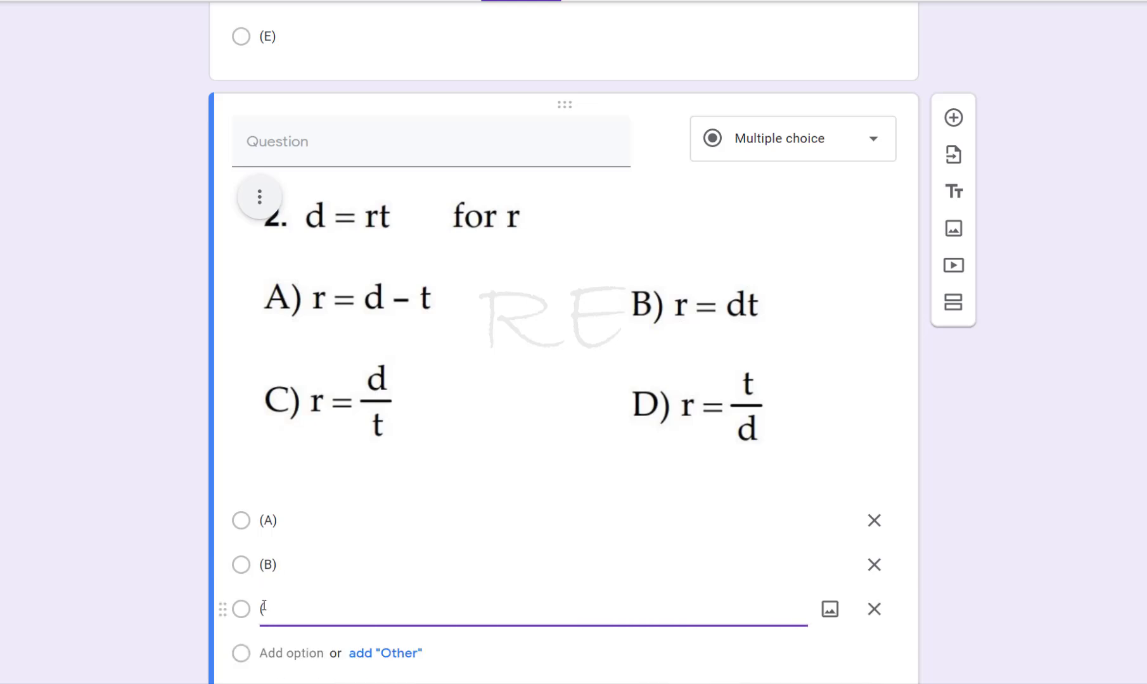
left_click(263, 653)
type("(D)")
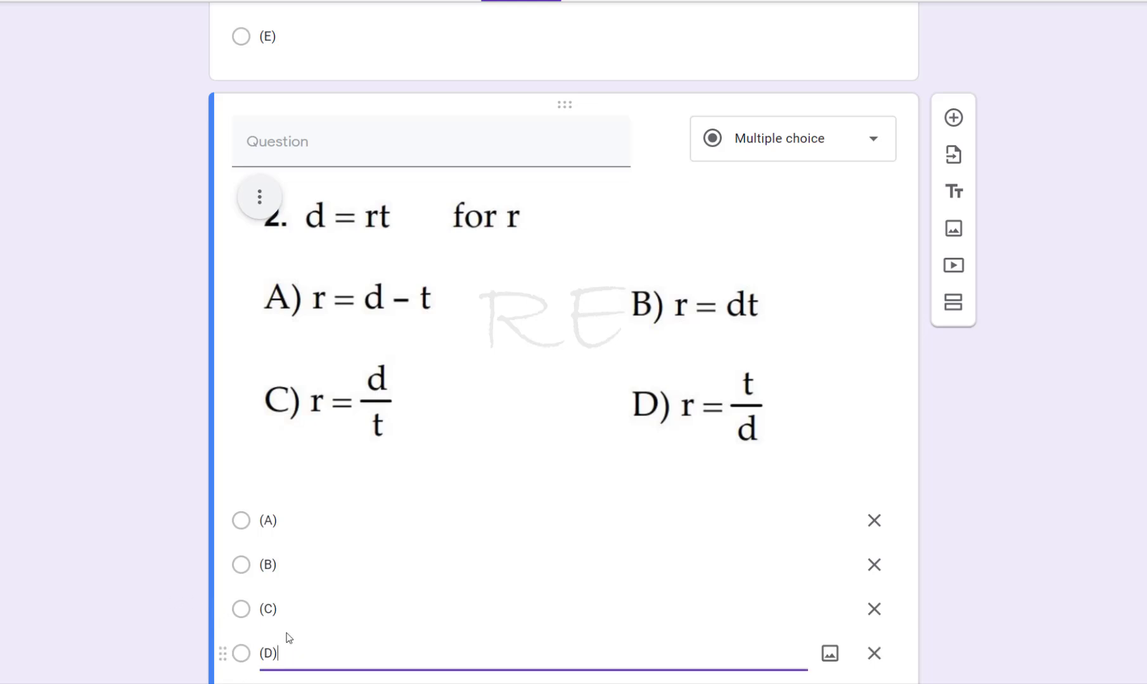
Open the answer key, mark (C) as the correct answer and set the question to 3 points
scroll(303, 626, "down", 1)
scroll(335, 581, "down", 2)
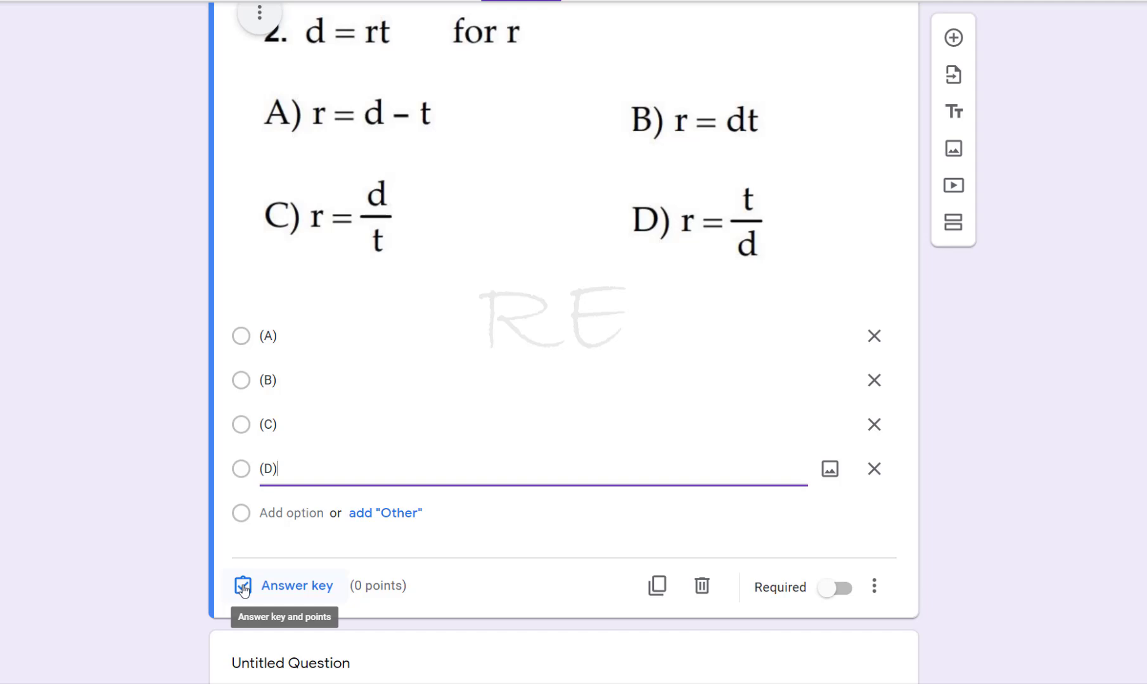
left_click(243, 586)
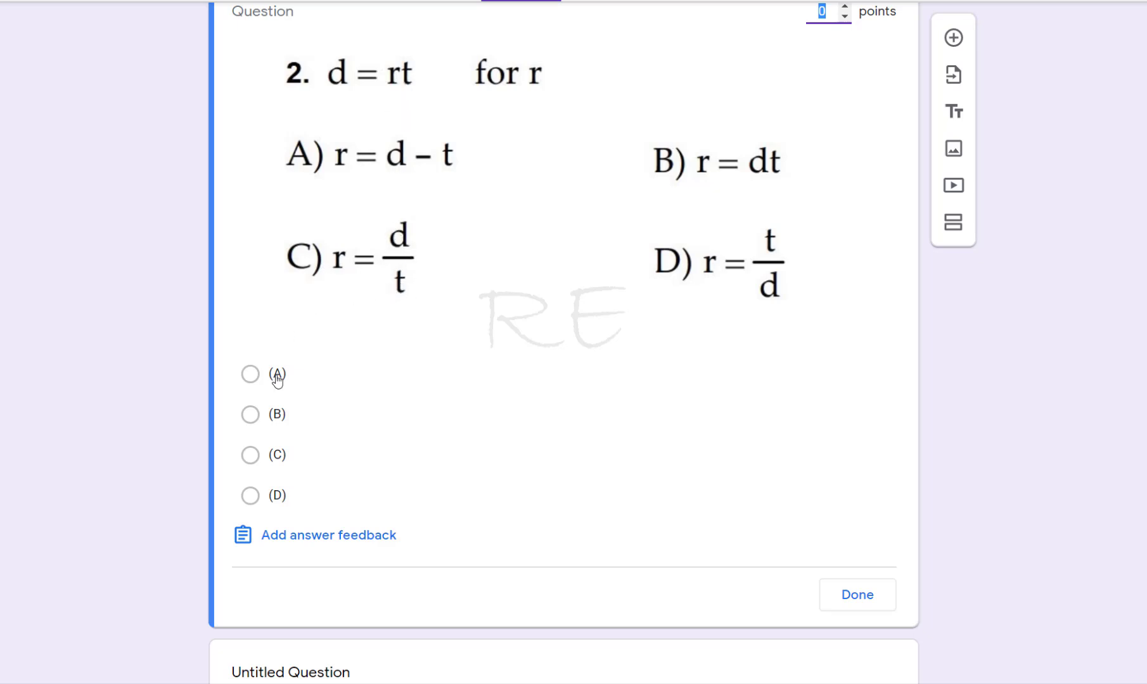
left_click(250, 455)
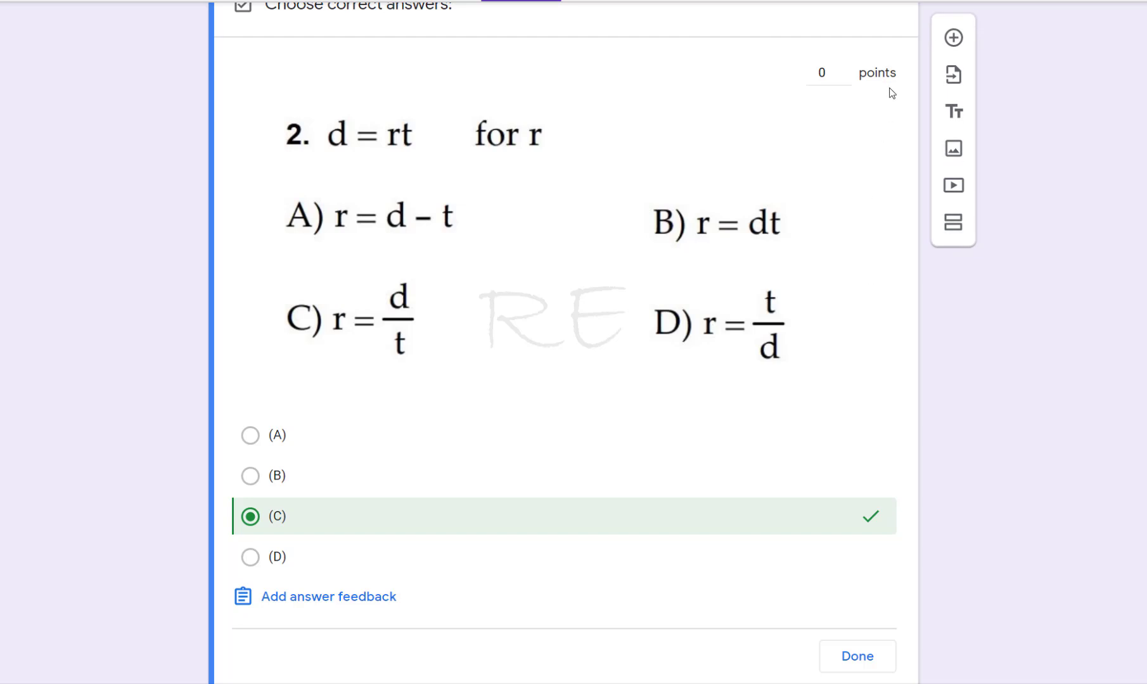
left_click(844, 68)
left_click(845, 68)
left_click(844, 69)
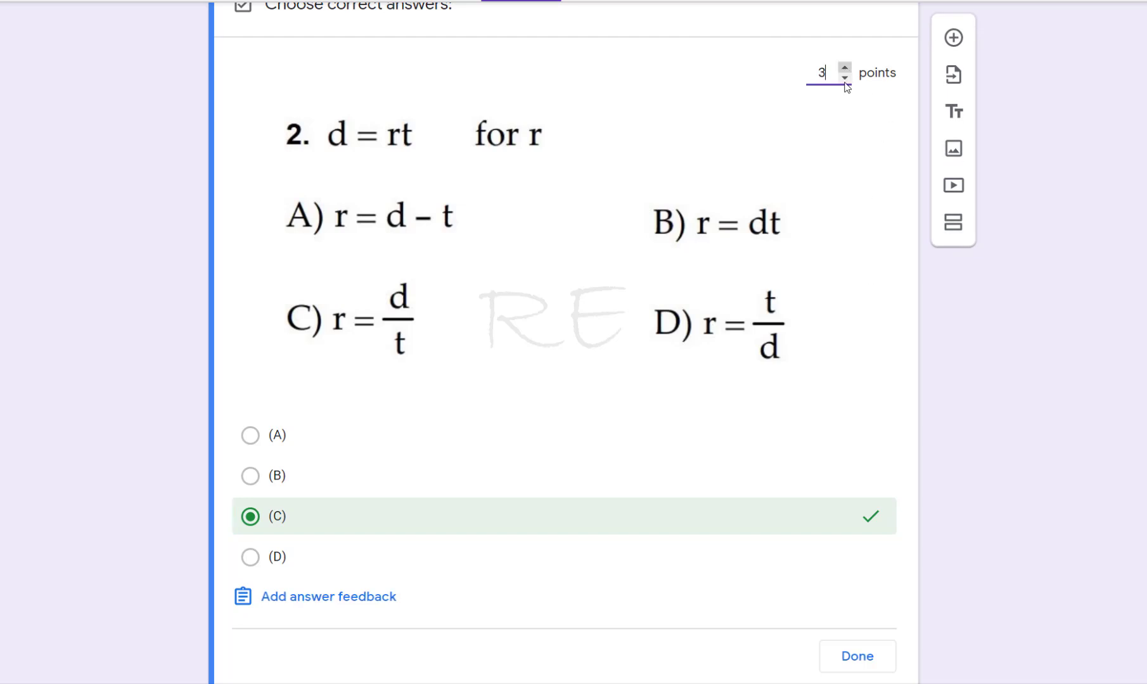
left_click(858, 659)
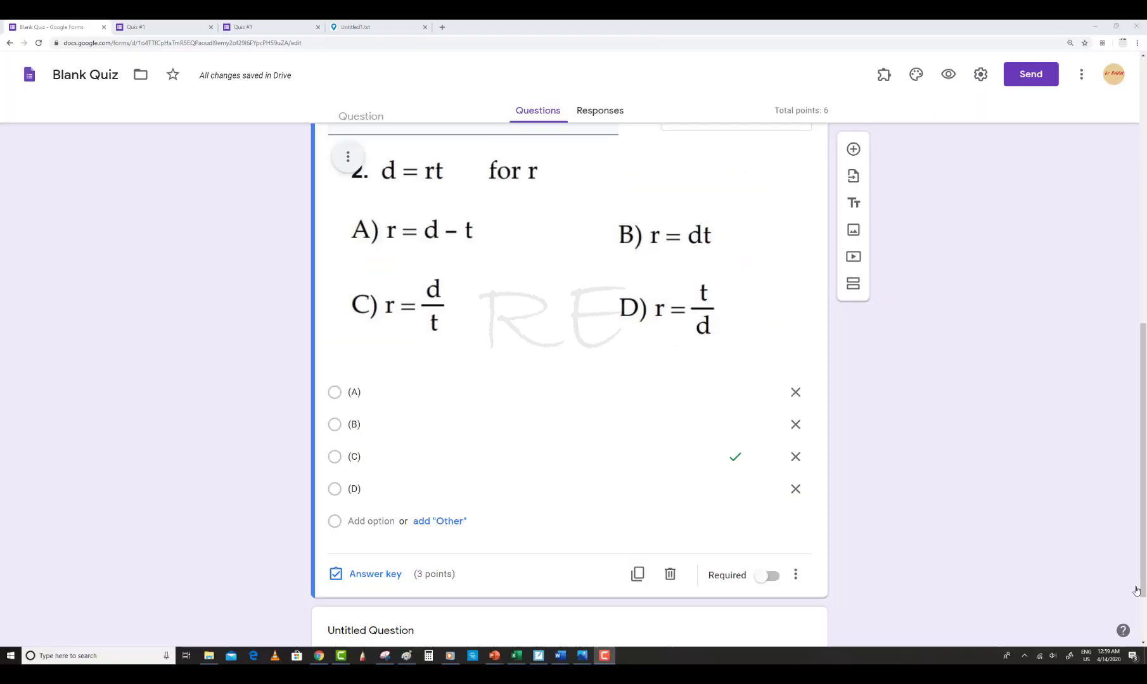
Preview the form and review how question 2 appears to respondents
scroll(1106, 566, "up", 2)
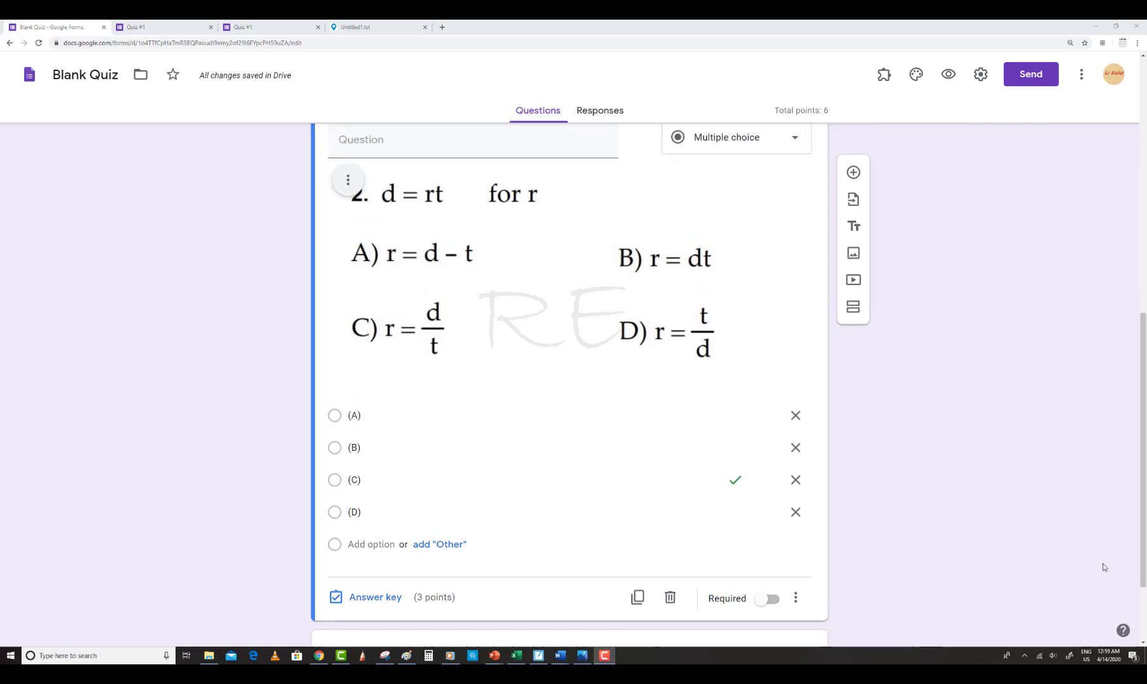
scroll(1103, 564, "up", 3)
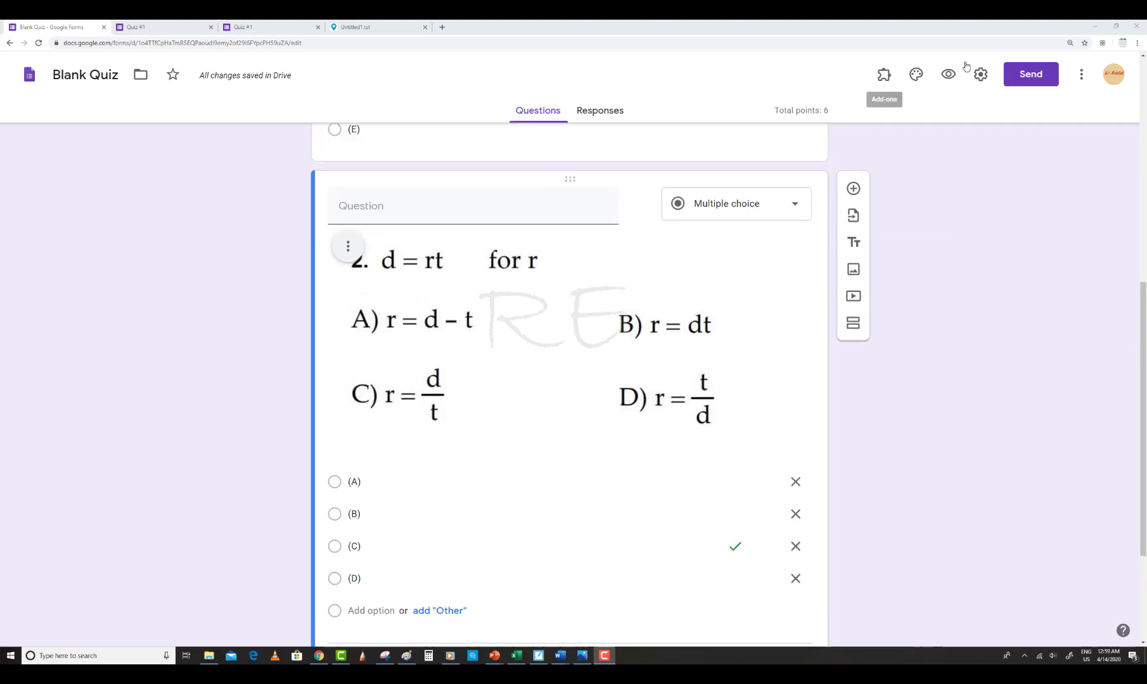
left_click(948, 74)
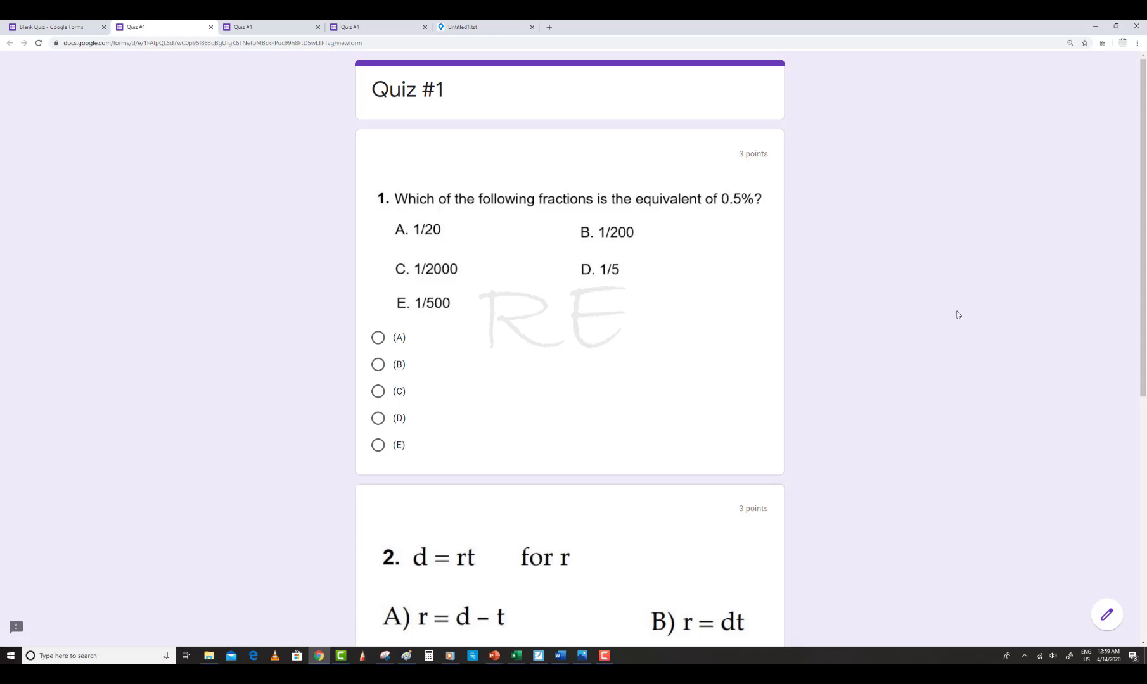
scroll(957, 315, "down", 3)
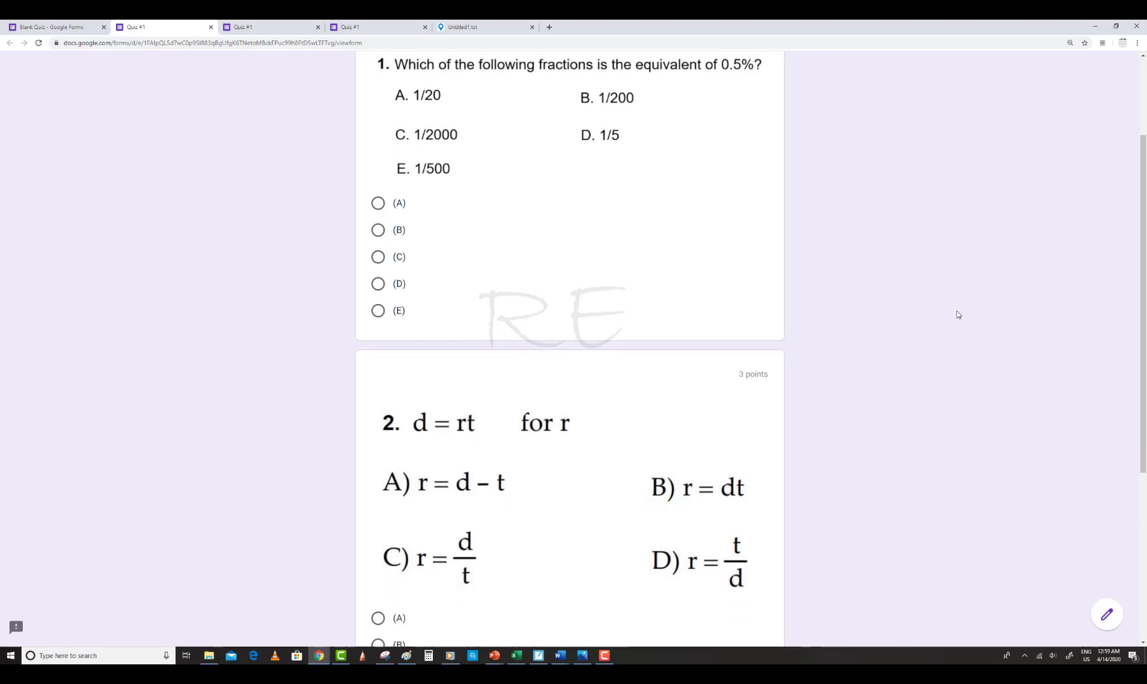
scroll(957, 315, "down", 3)
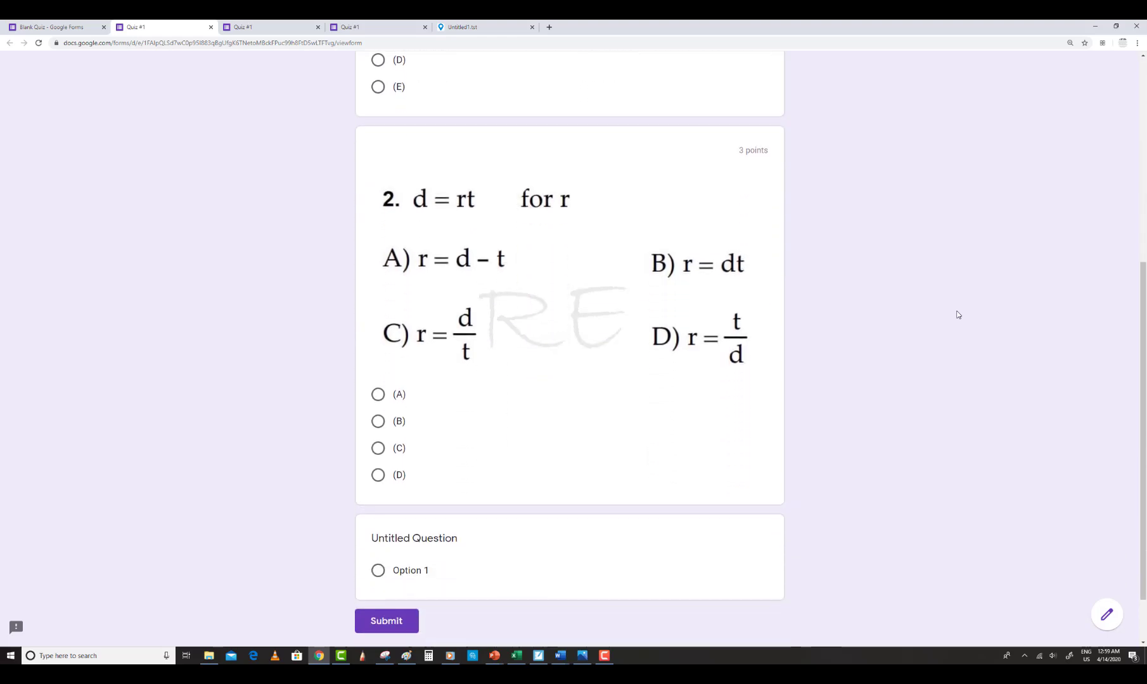
scroll(957, 315, "up", 6)
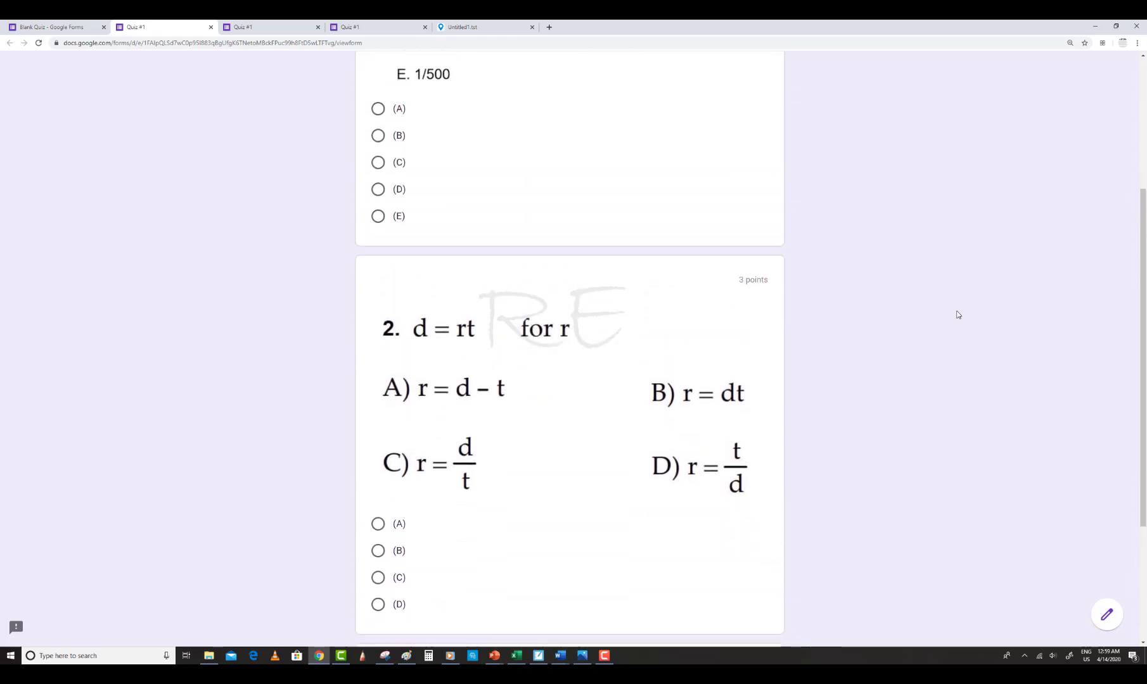